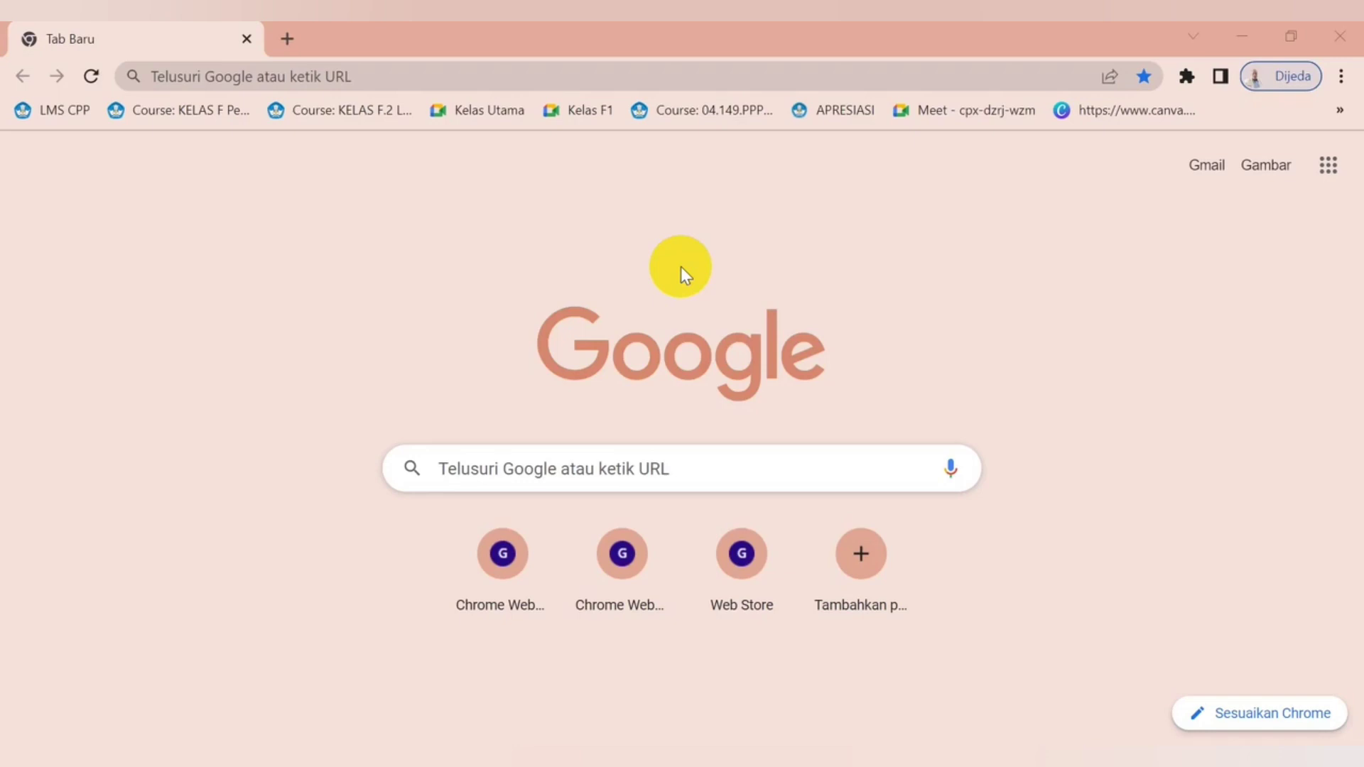
Step: Go to the website kinerja.bkn.go.id
left_click(314, 76)
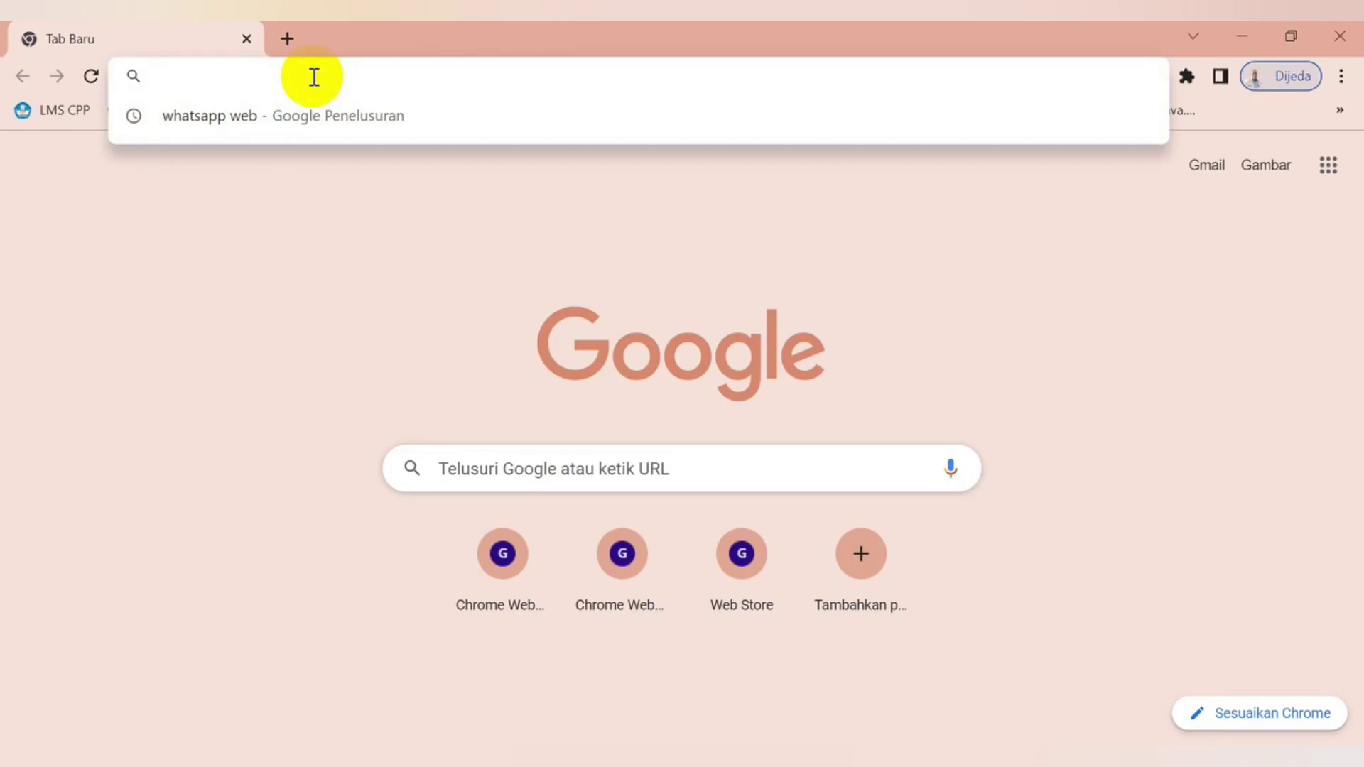
type("kiner")
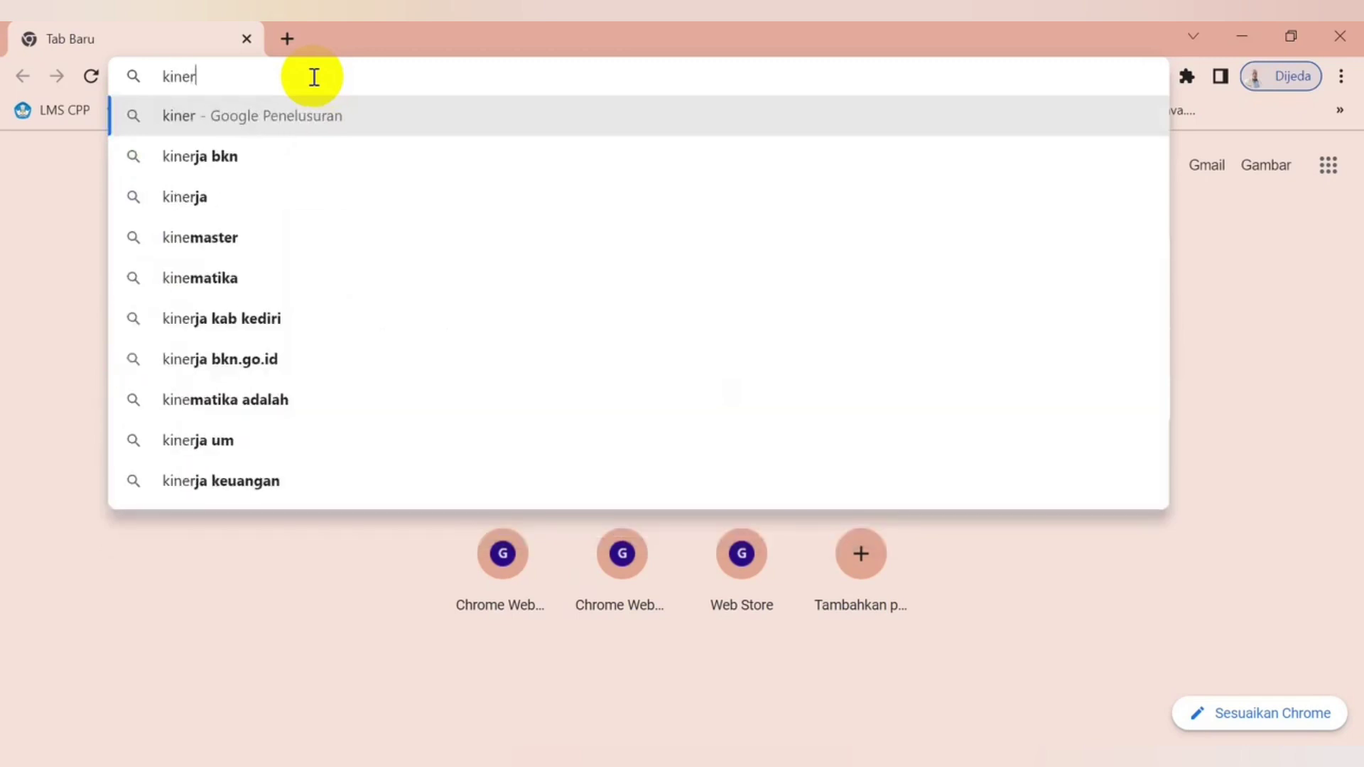
type("ja.")
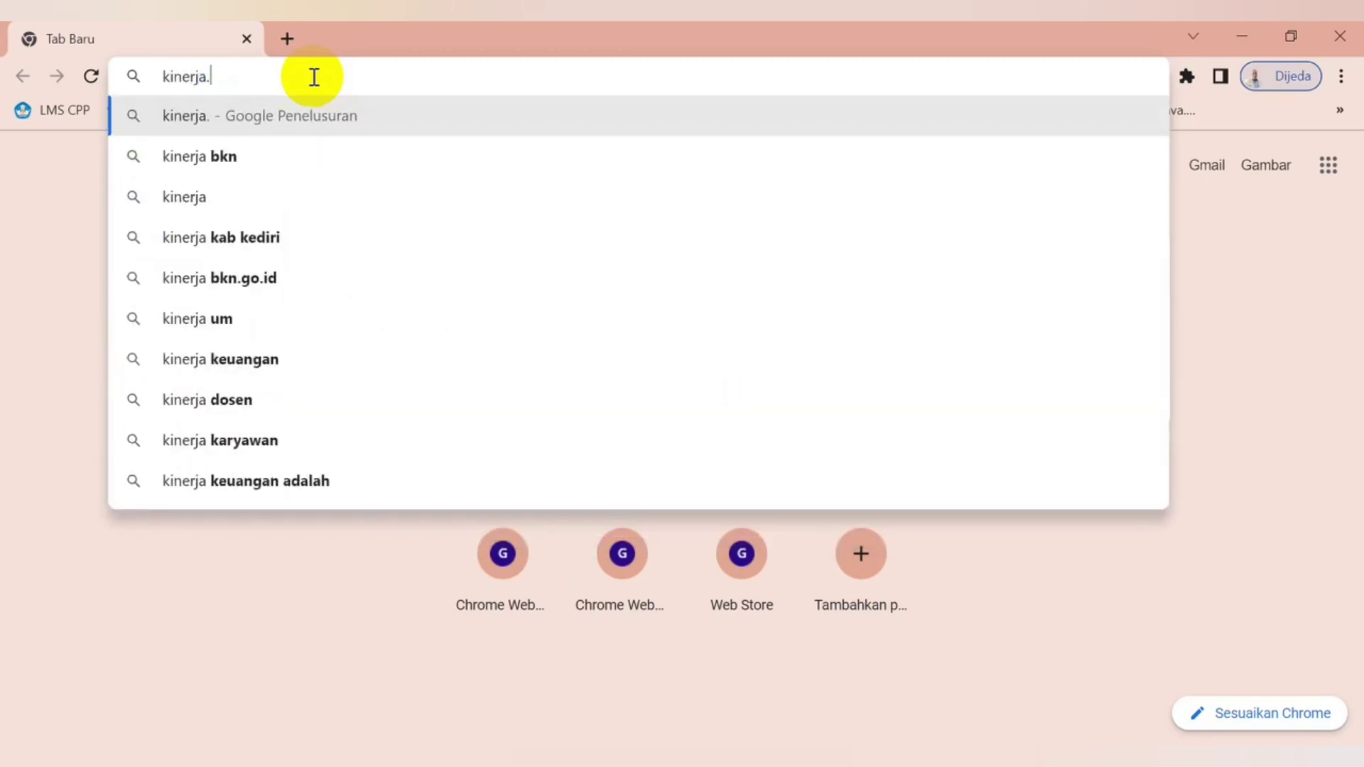
type("bk")
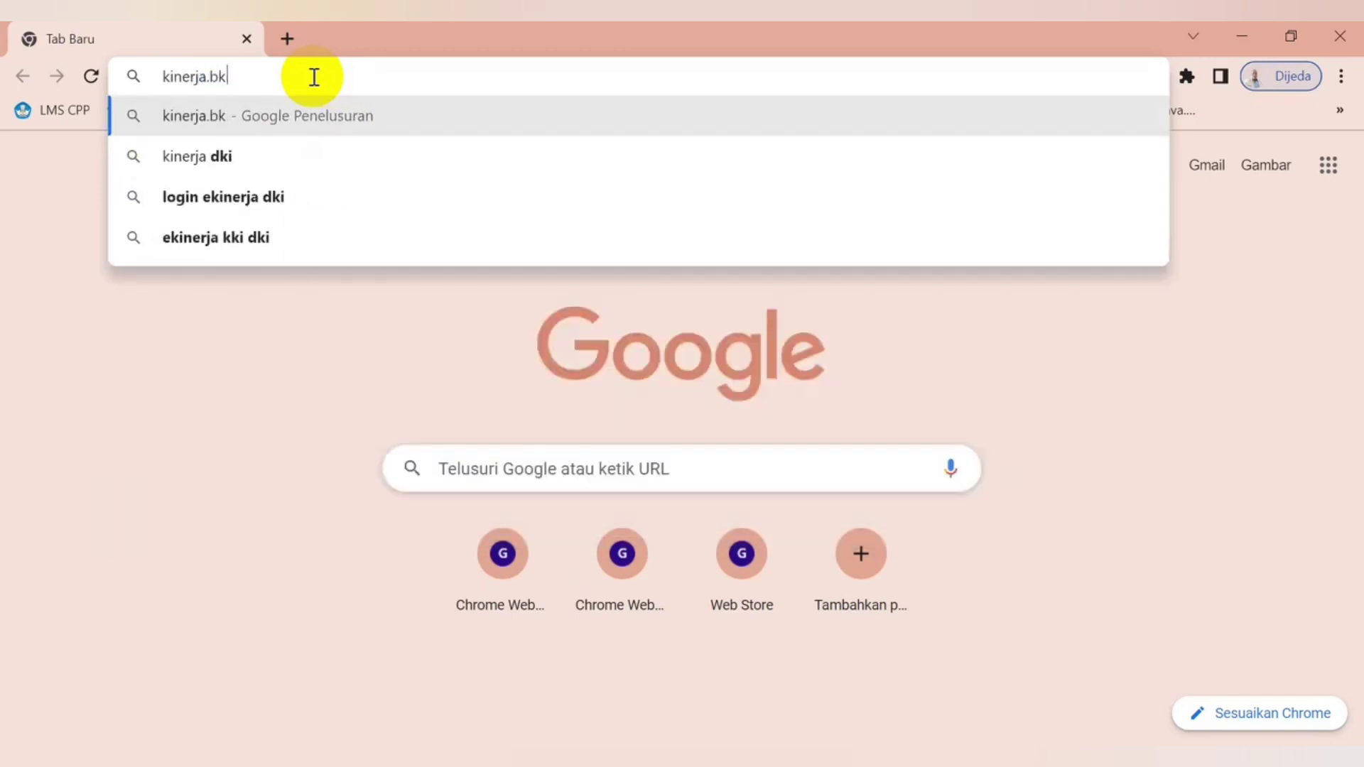
type("n.g")
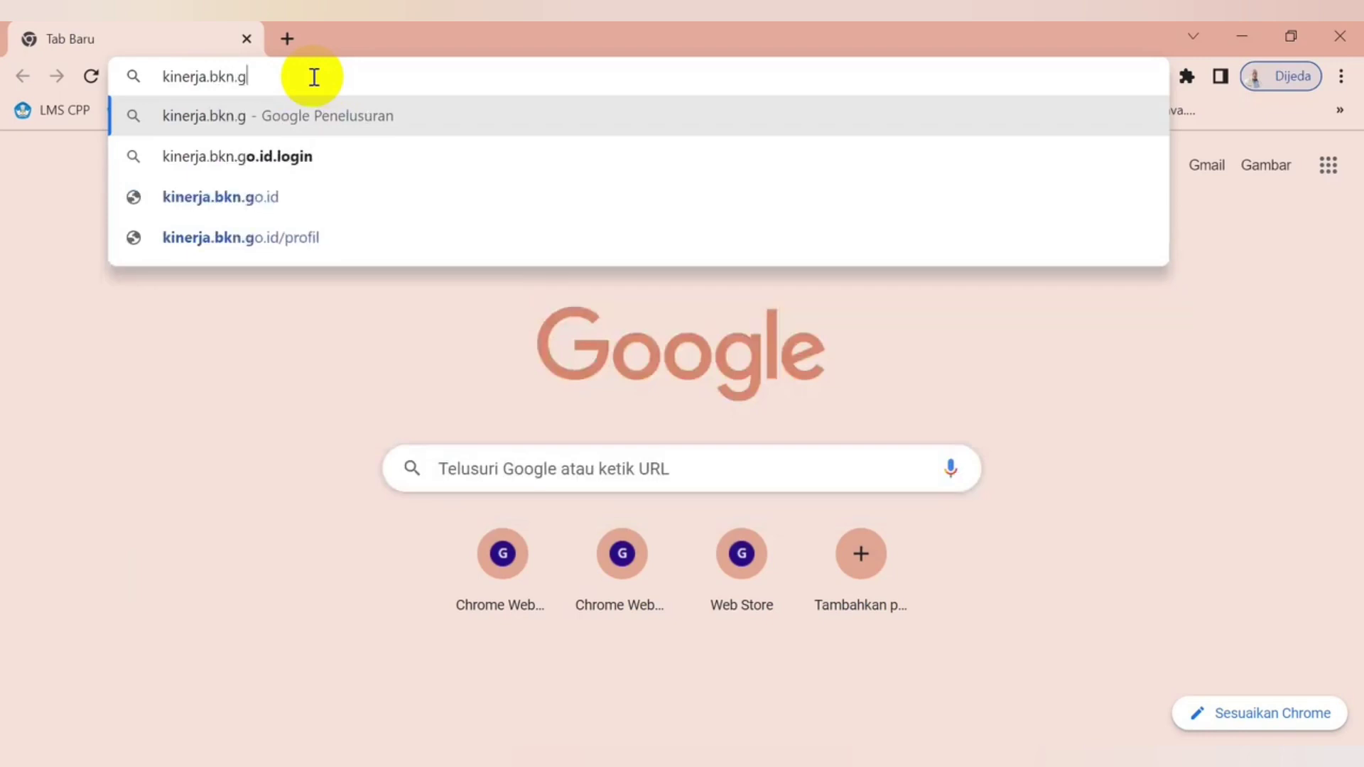
type("o.i")
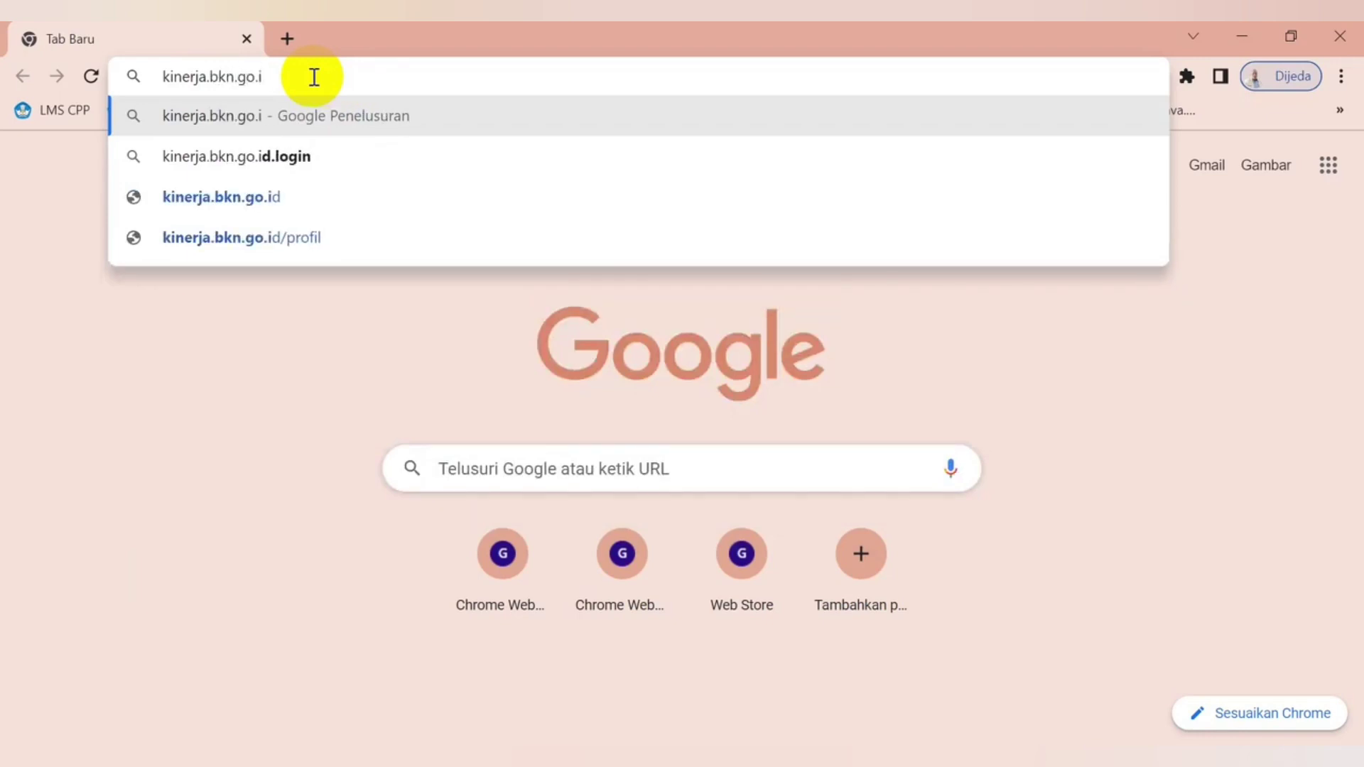
type("d")
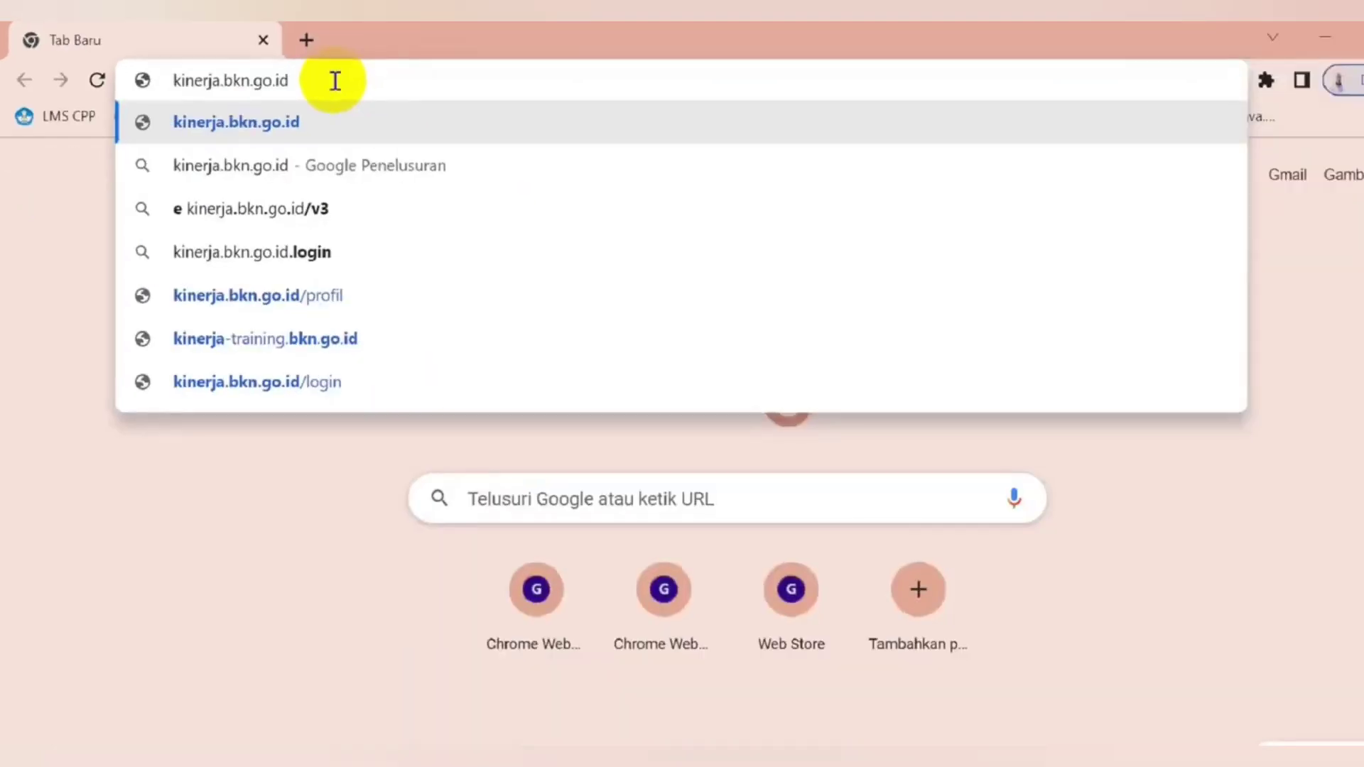
key("Return")
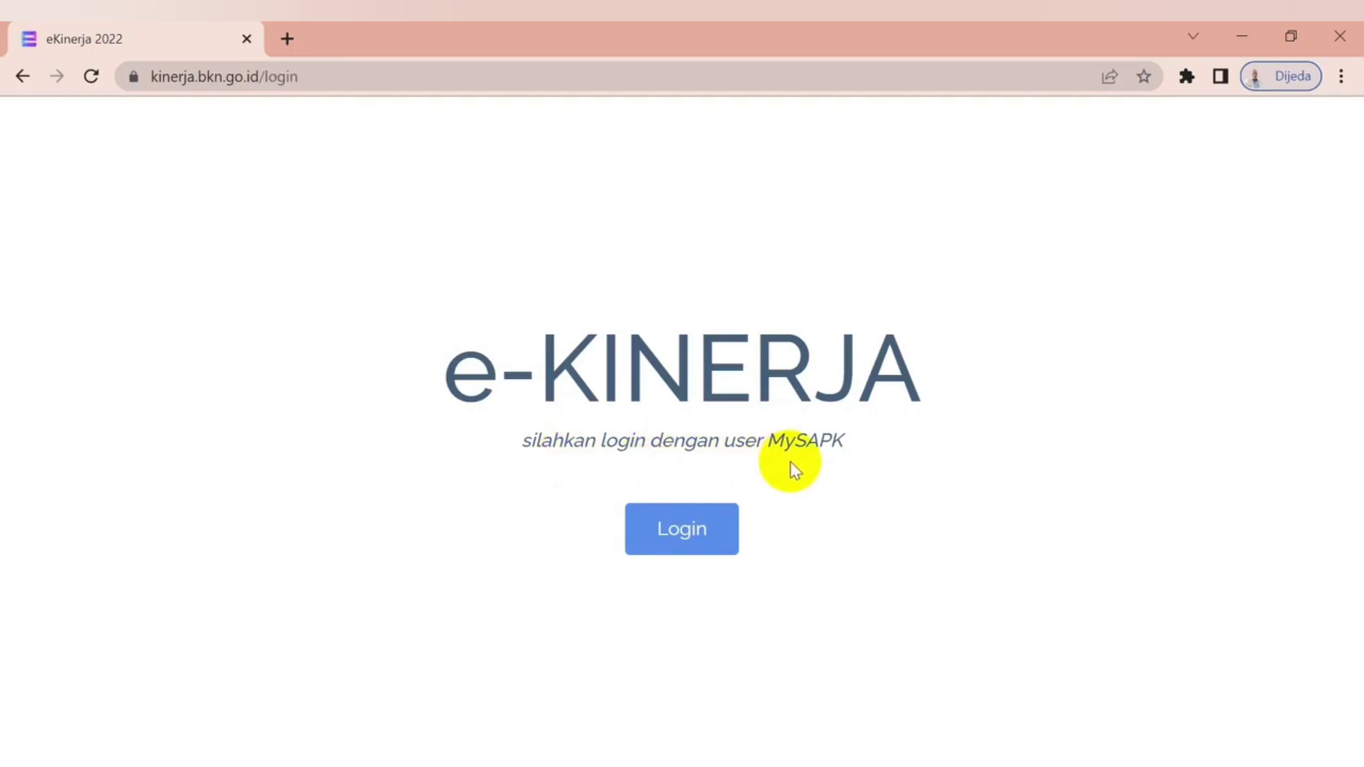
Step: Sign in to e-Kinerja with the account username and password, and save the password in the browser
left_click(693, 536)
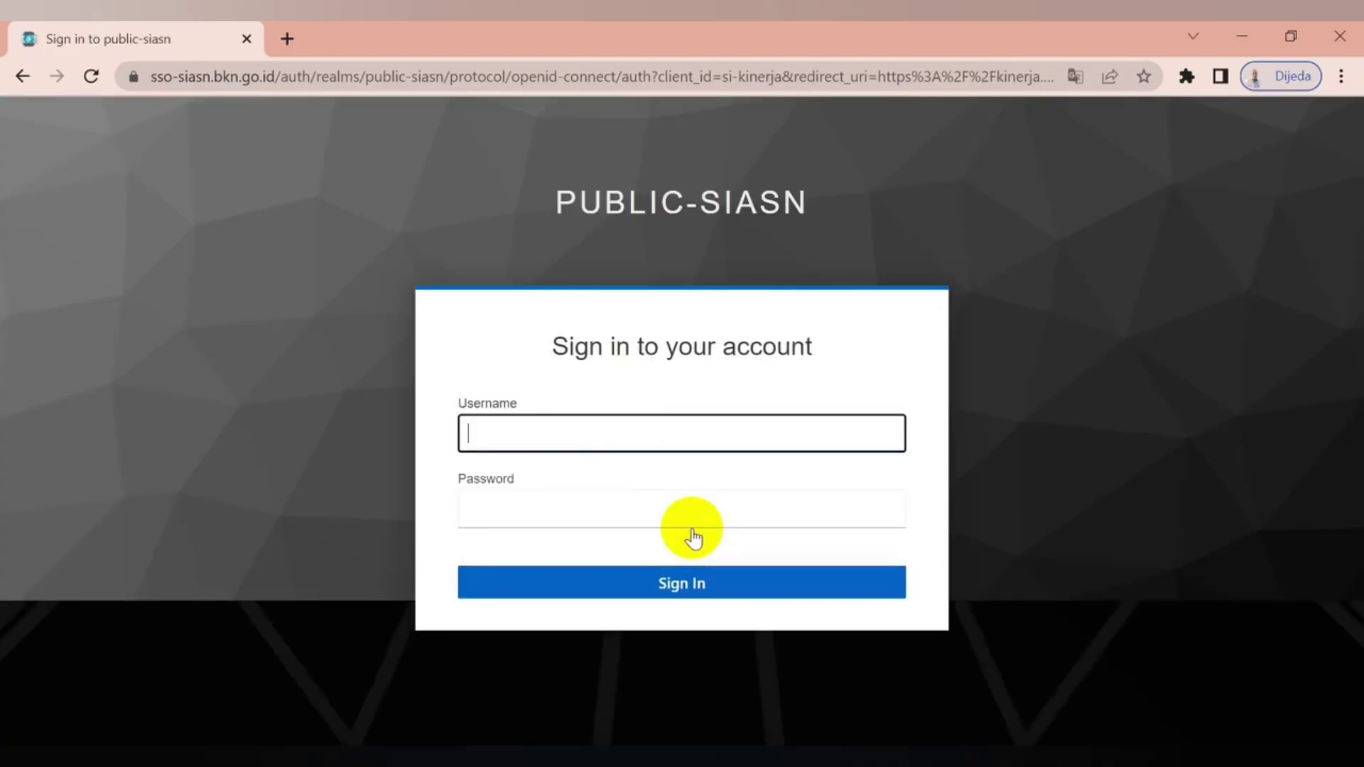
key("ctrl+v")
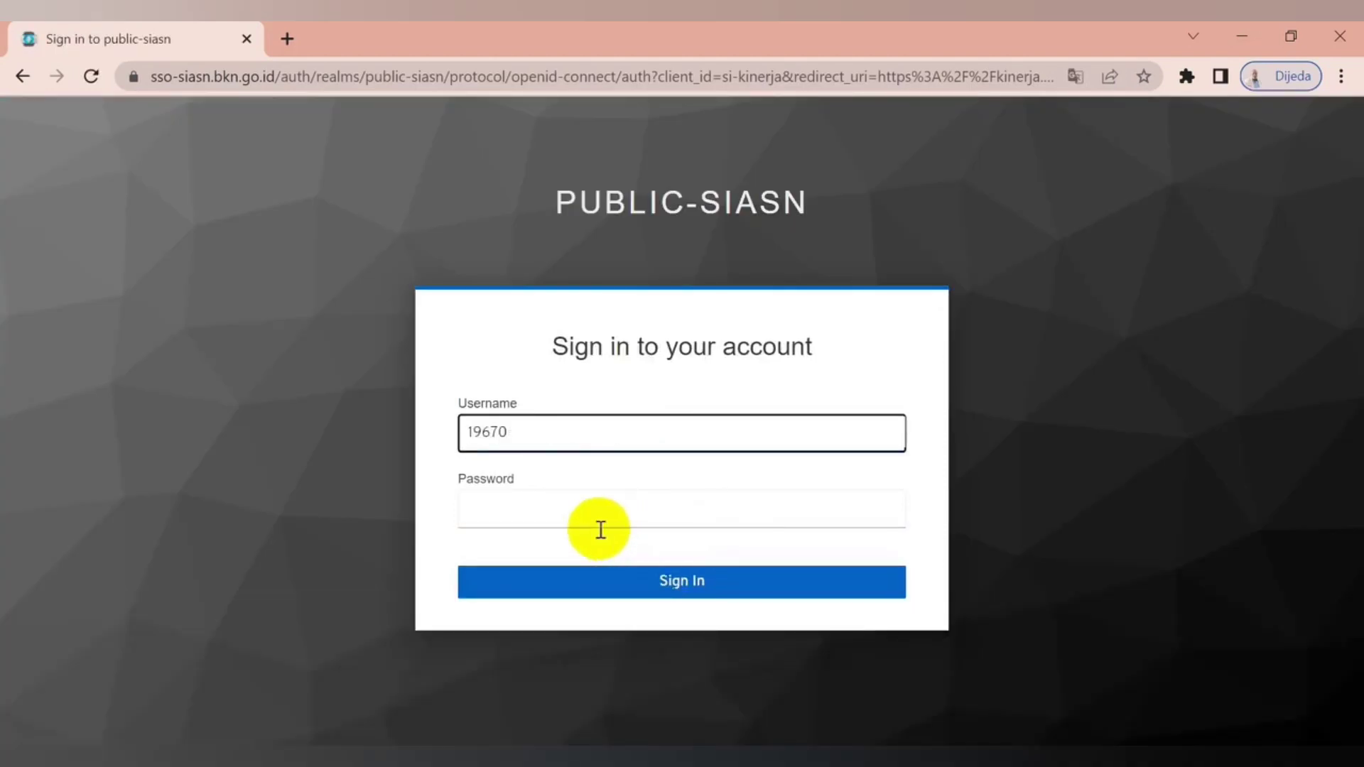
left_click(593, 510)
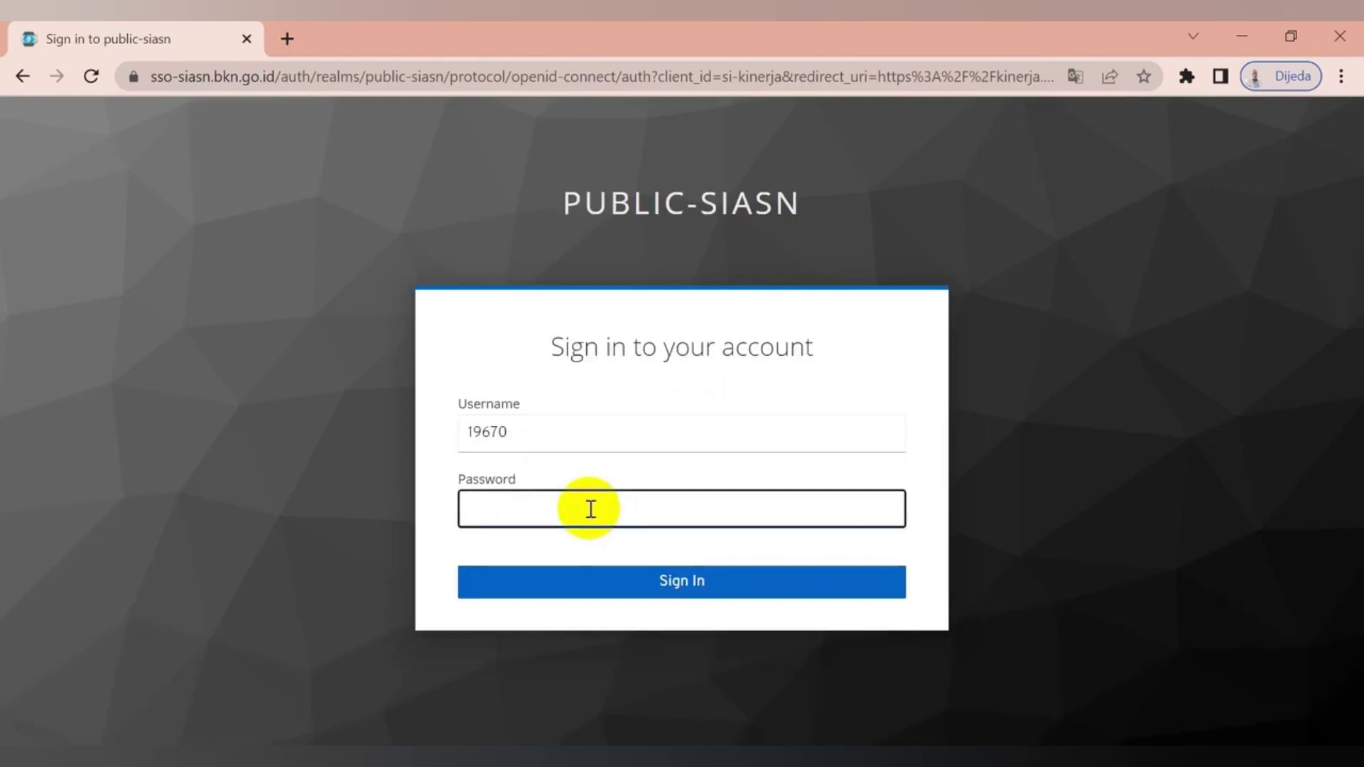
type("***********")
left_click(690, 587)
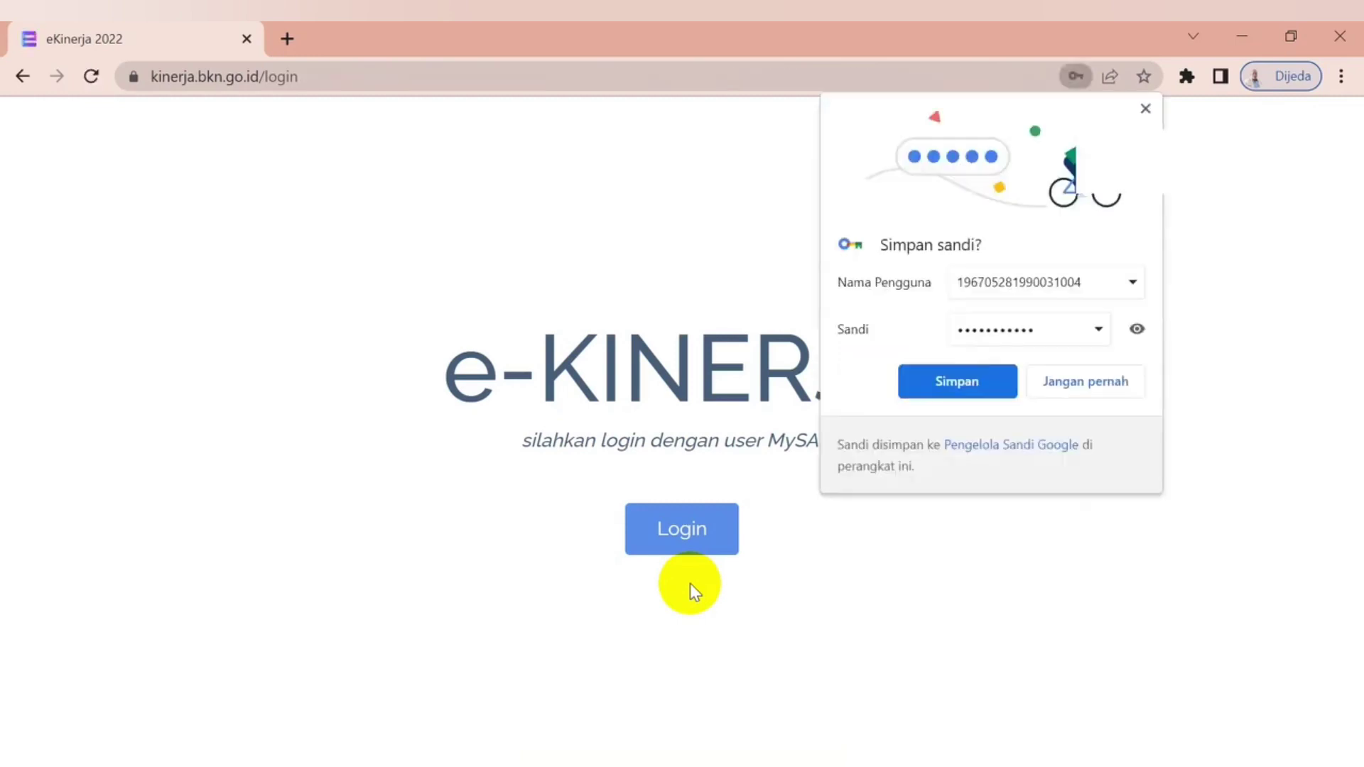
left_click(967, 390)
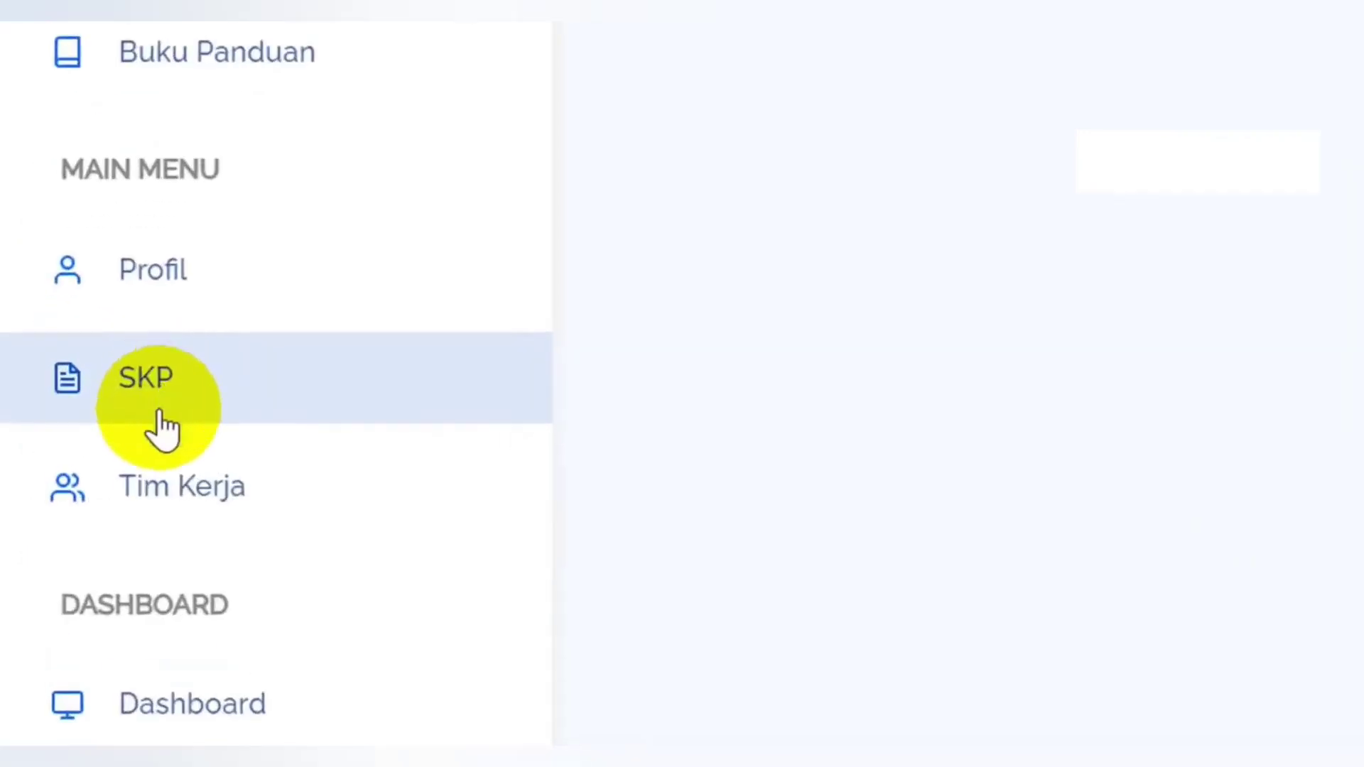
Step: Open the Profil page and bring the employee's personal data into view
scroll(176, 597, "down", 2)
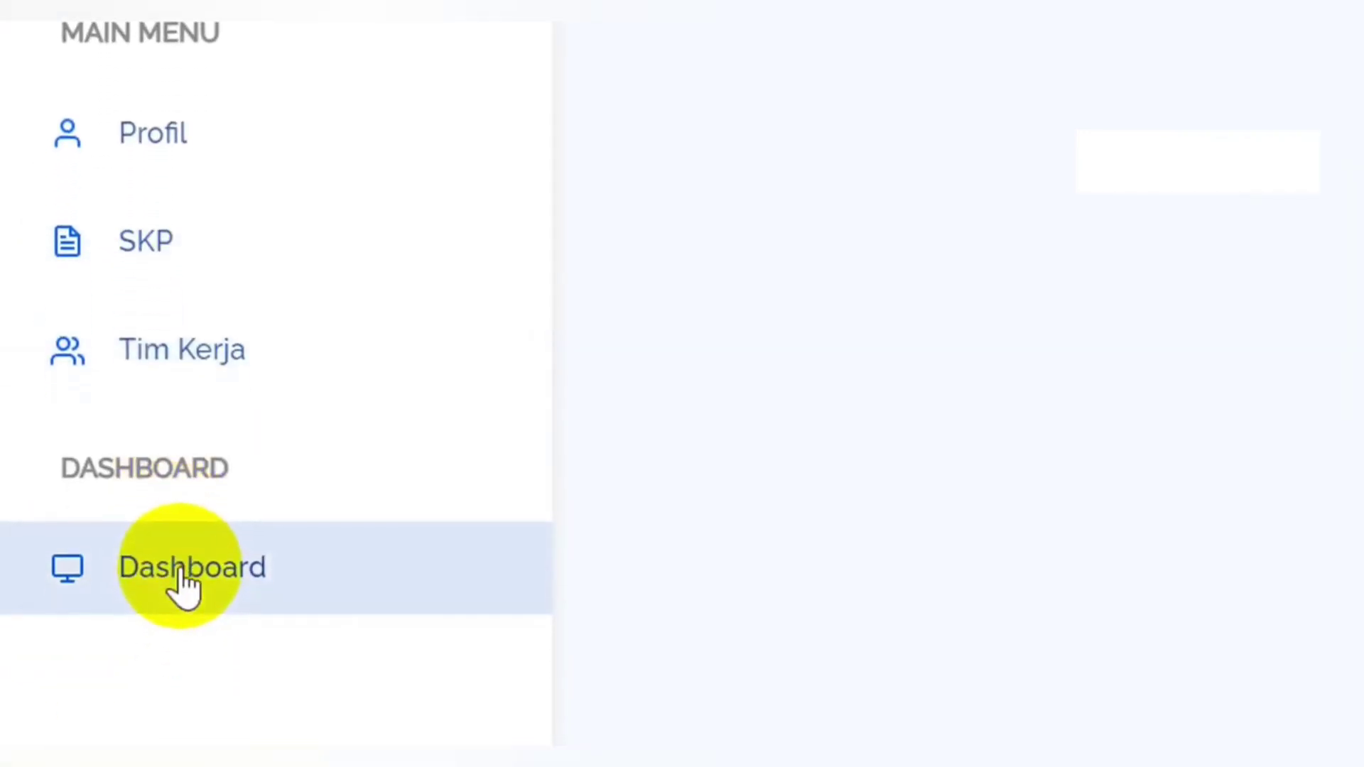
scroll(138, 199, "up", 1)
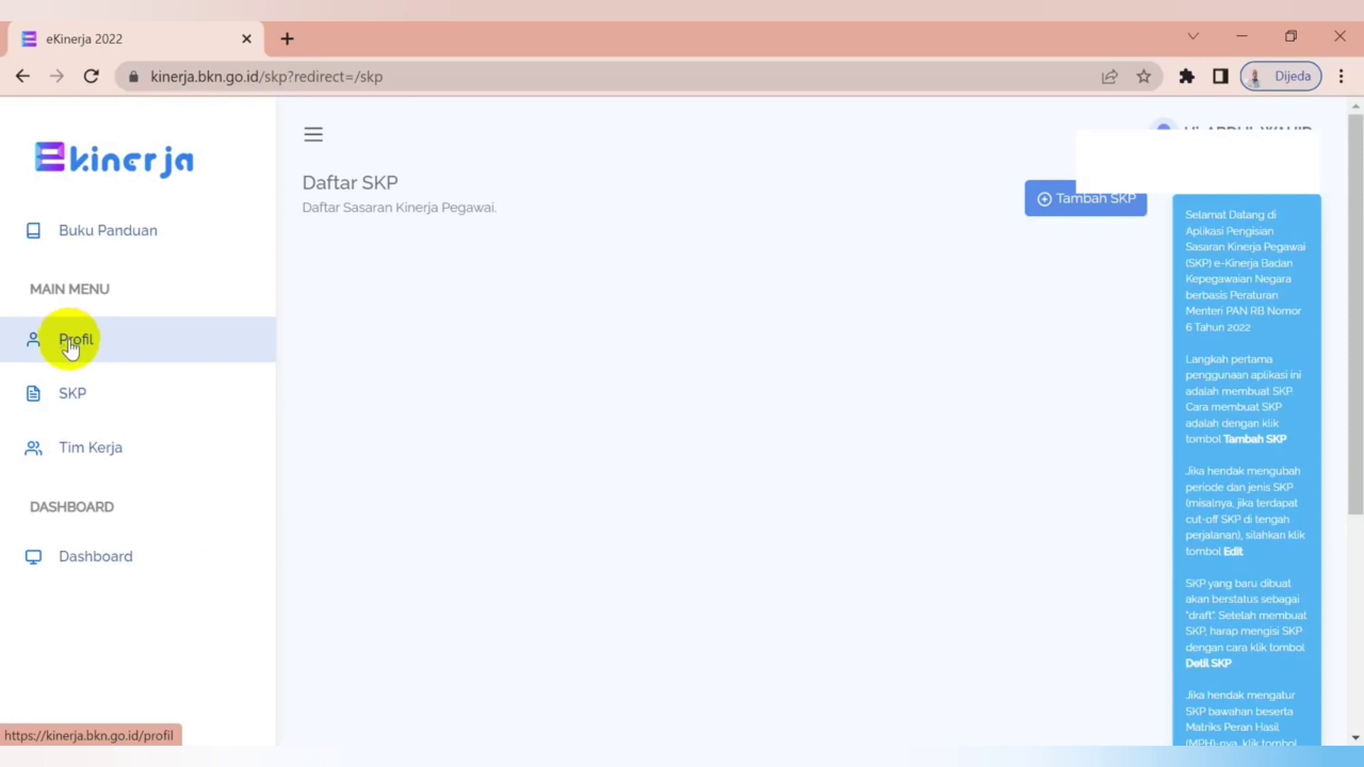
left_click(71, 347)
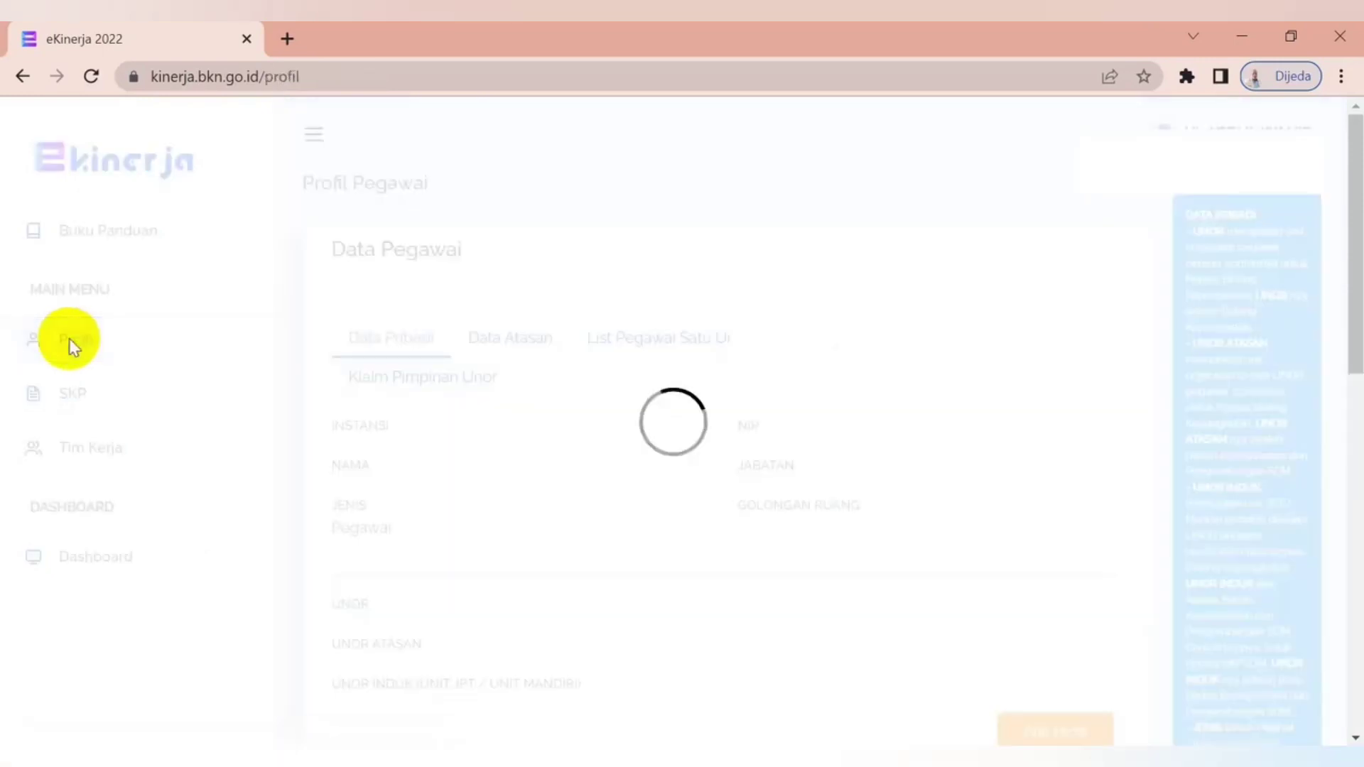
left_click_drag(1358, 311, 1360, 359)
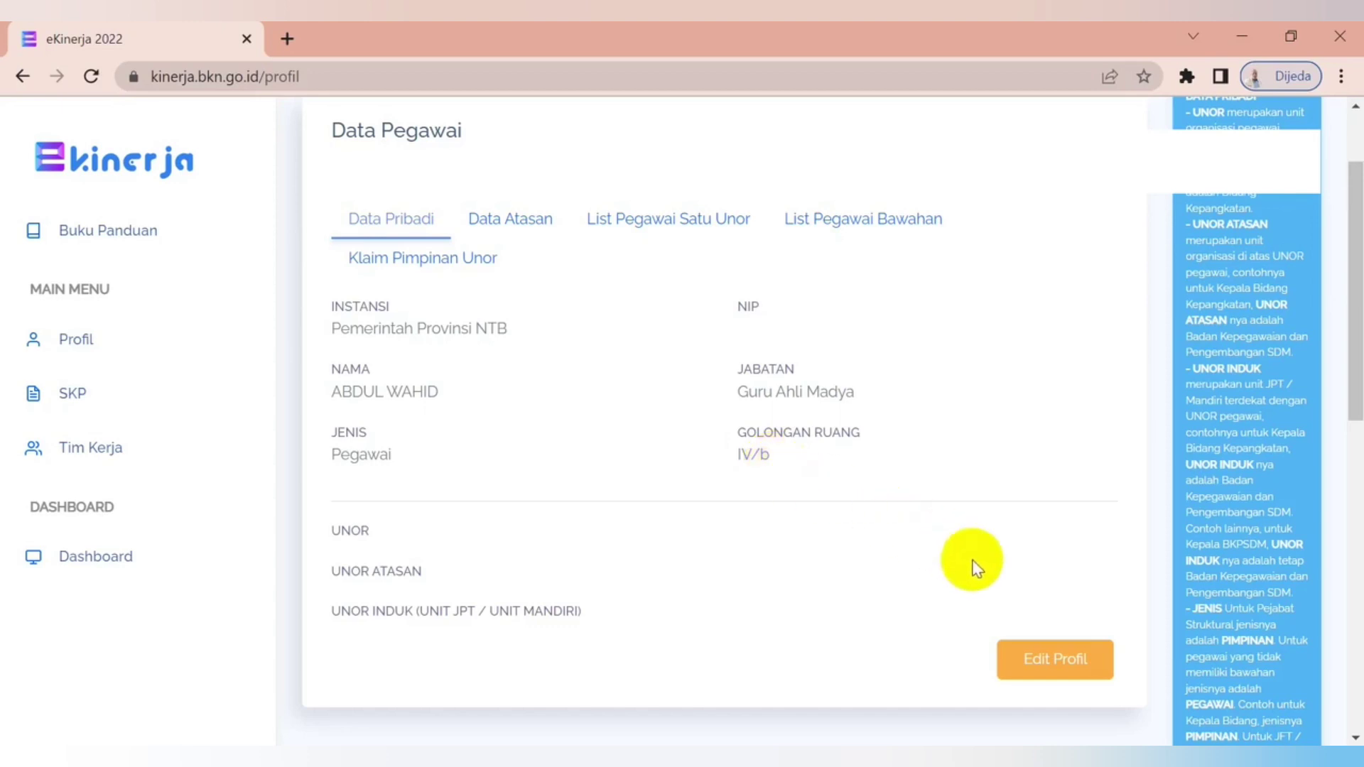
Step: Start editing the employee profile and set its UNOR to SMKN 1 SELONG
left_click(1056, 660)
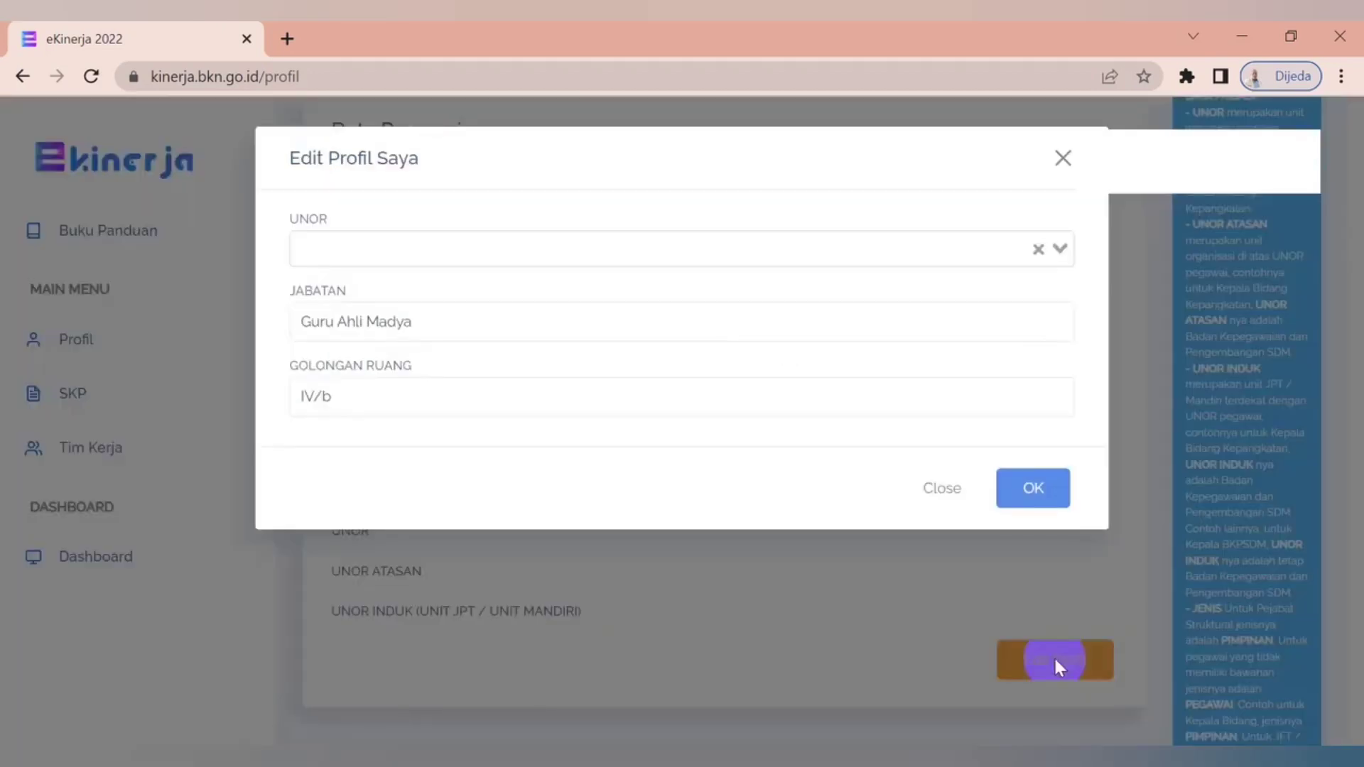
left_click(1059, 252)
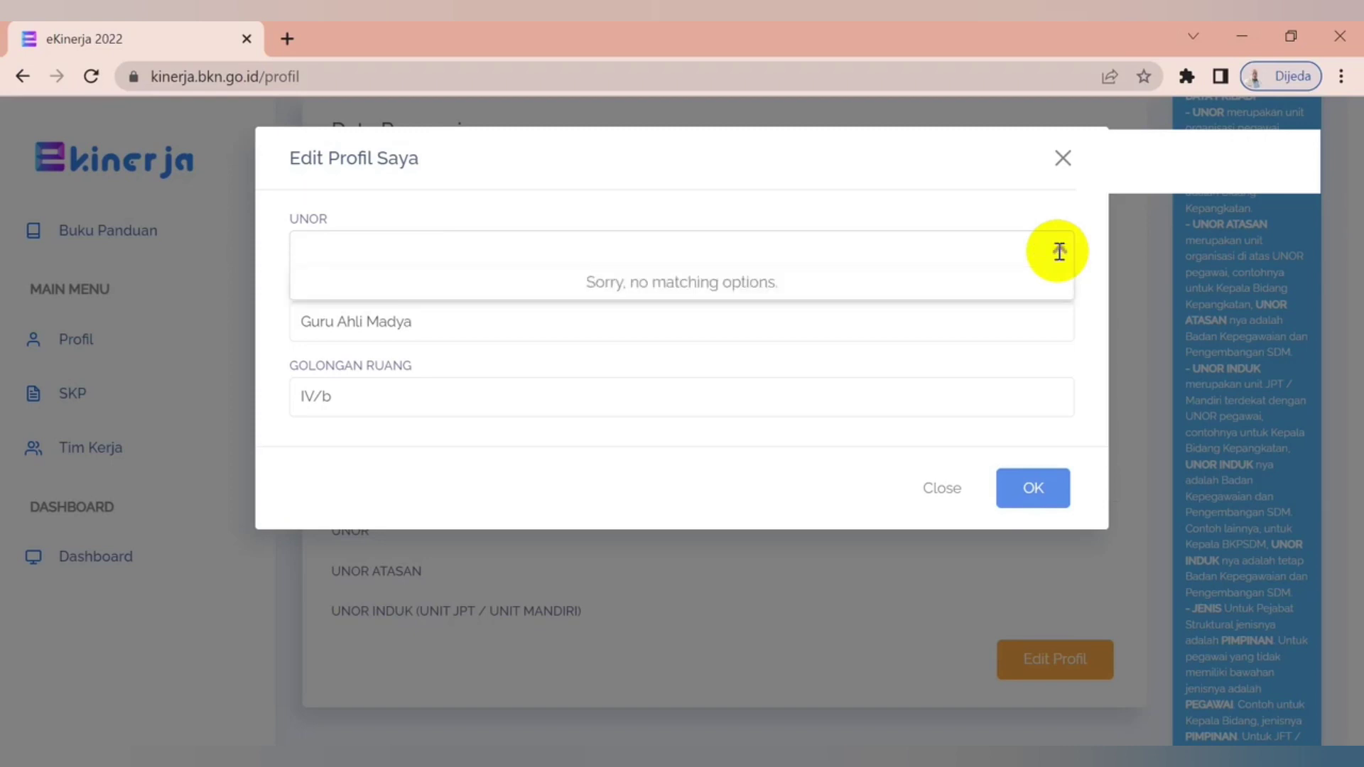
type("SMKN")
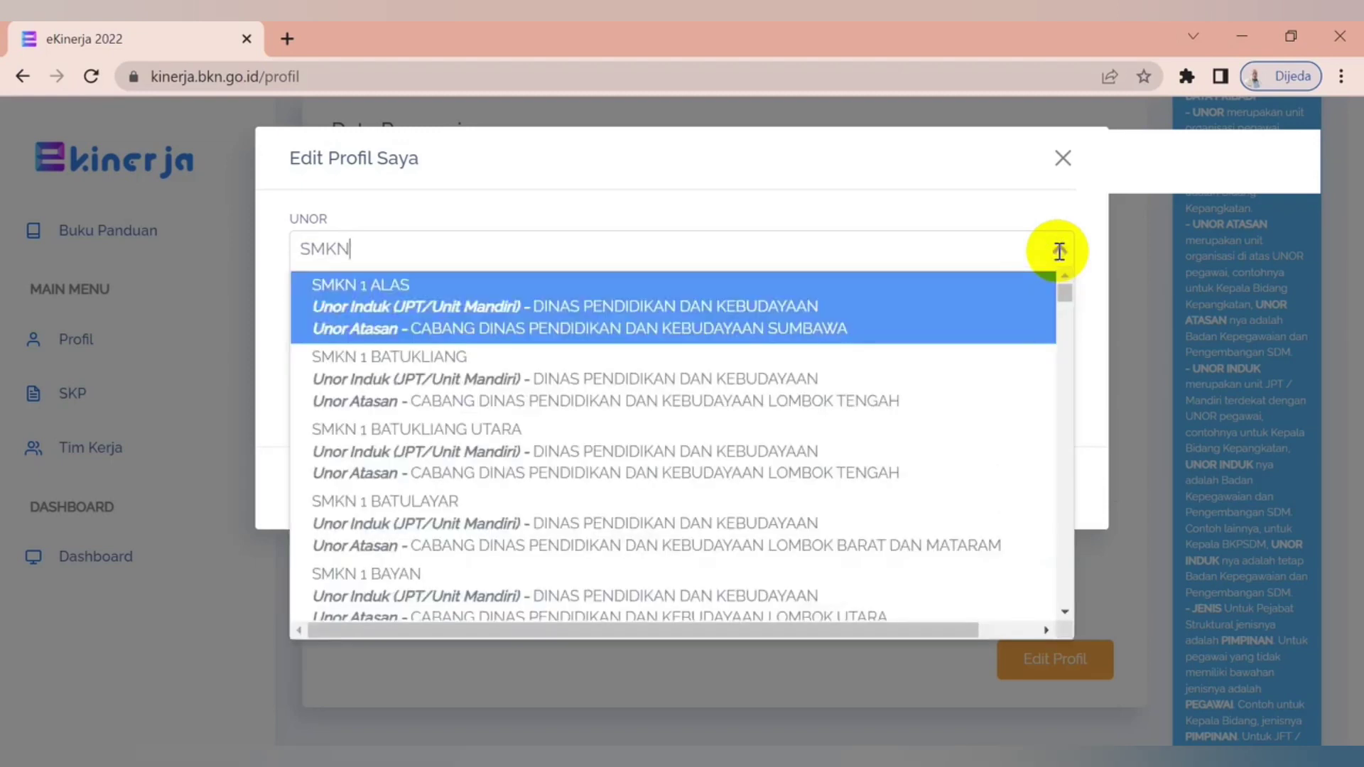
type(" 1 Selo")
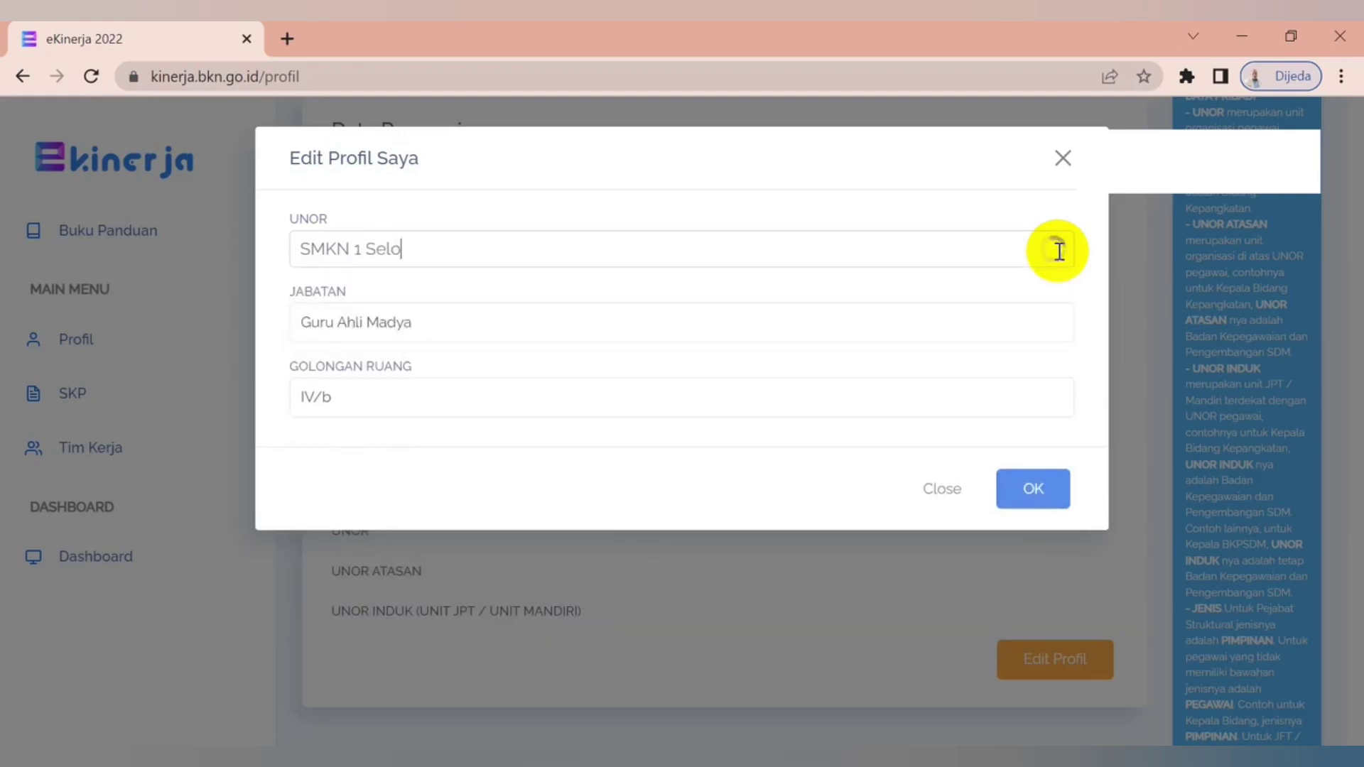
type("ng")
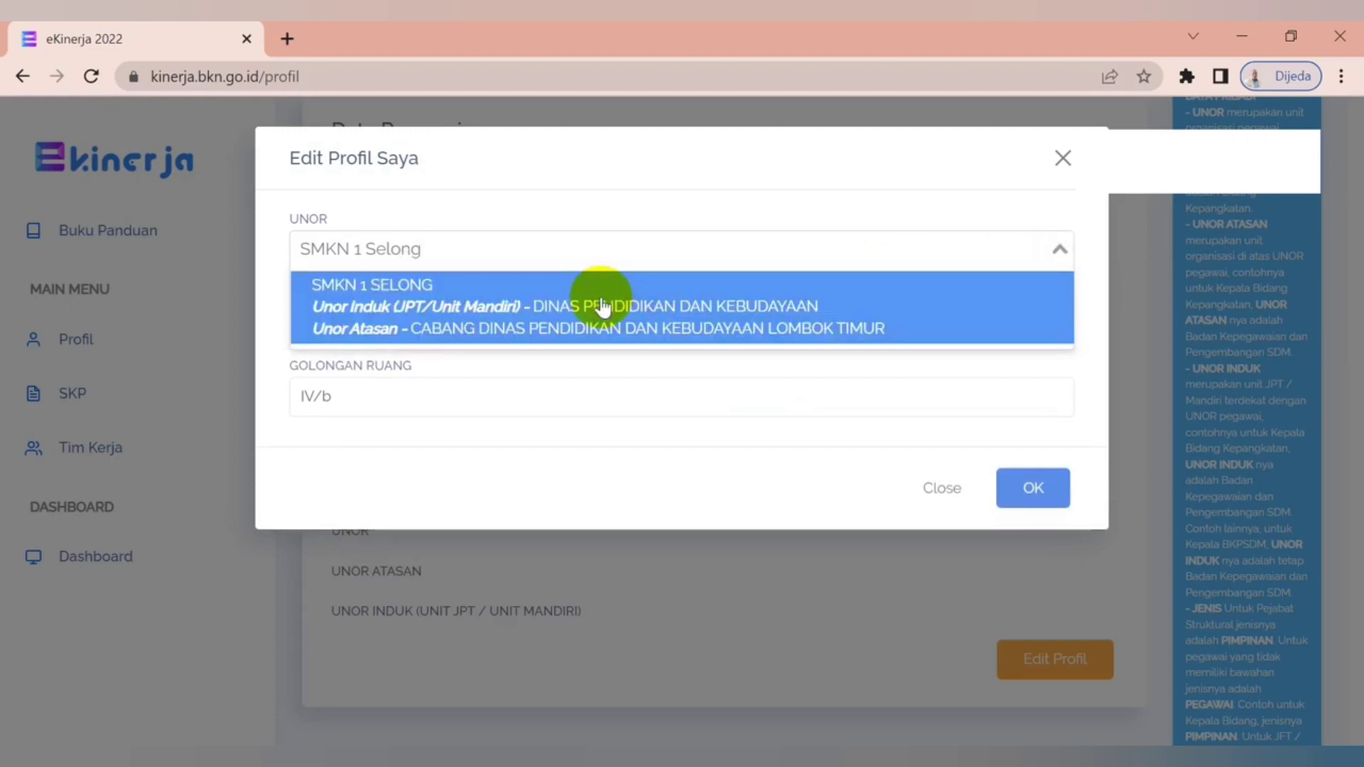
left_click(590, 304)
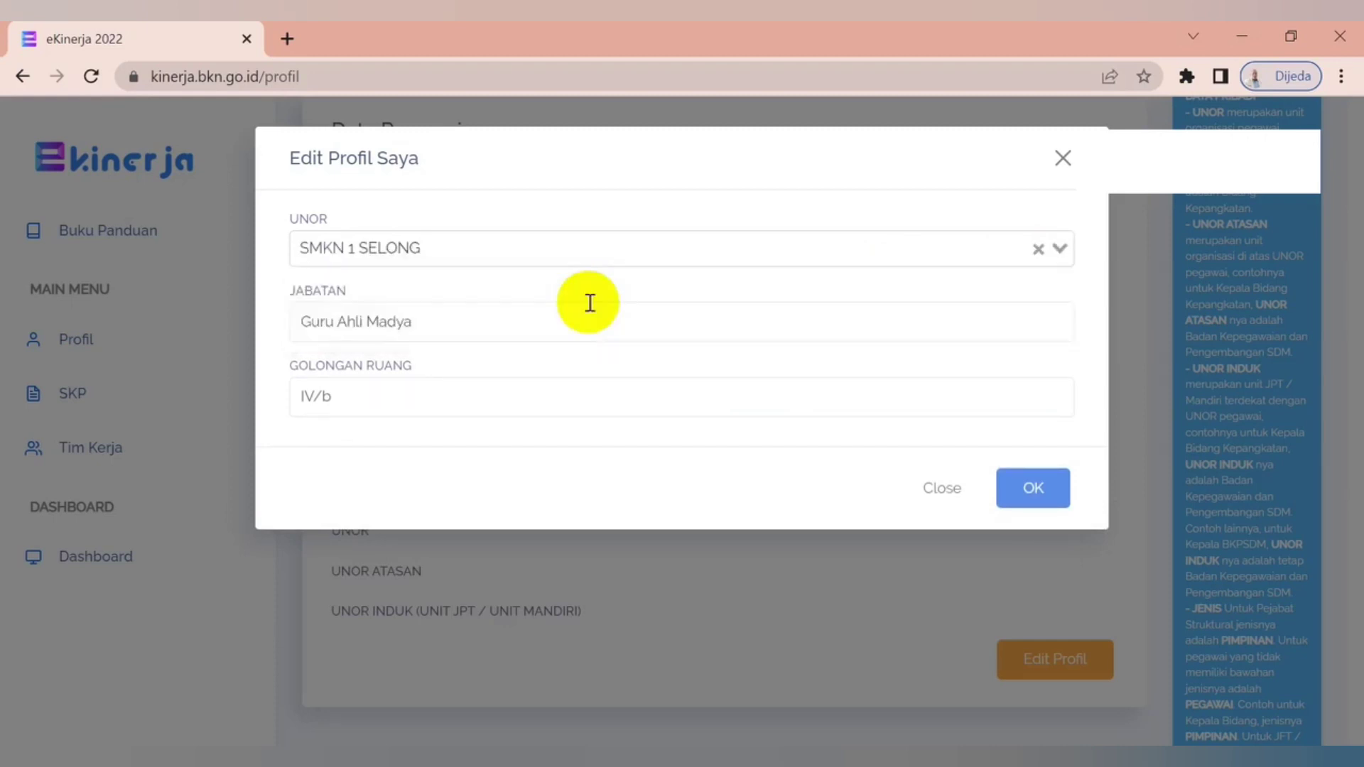
Step: Extend the Jabatan to "Guru Ahli Madya/Kepala Sekolah", re-enter the Golongan Ruang as IV/b and save the profile
left_click(494, 325)
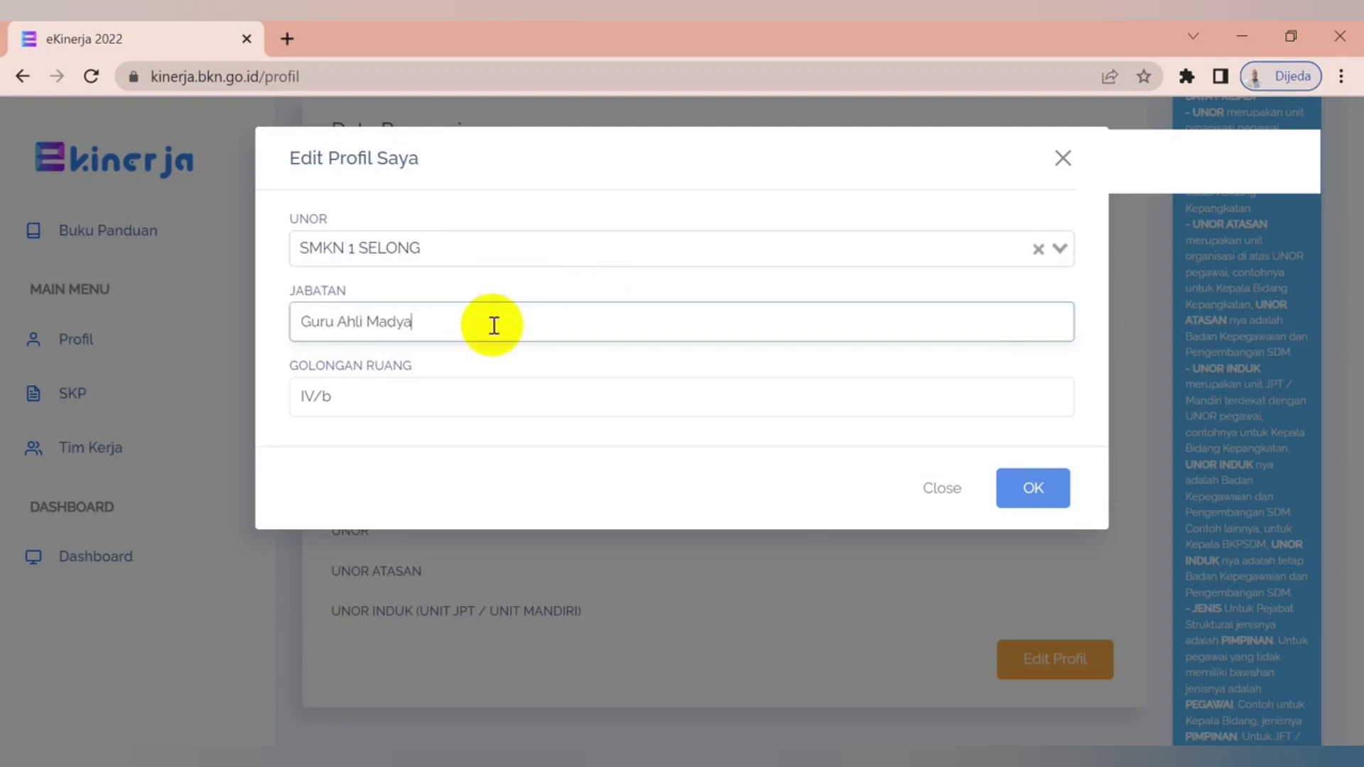
type("/Kepala Sekolah")
left_click(387, 399)
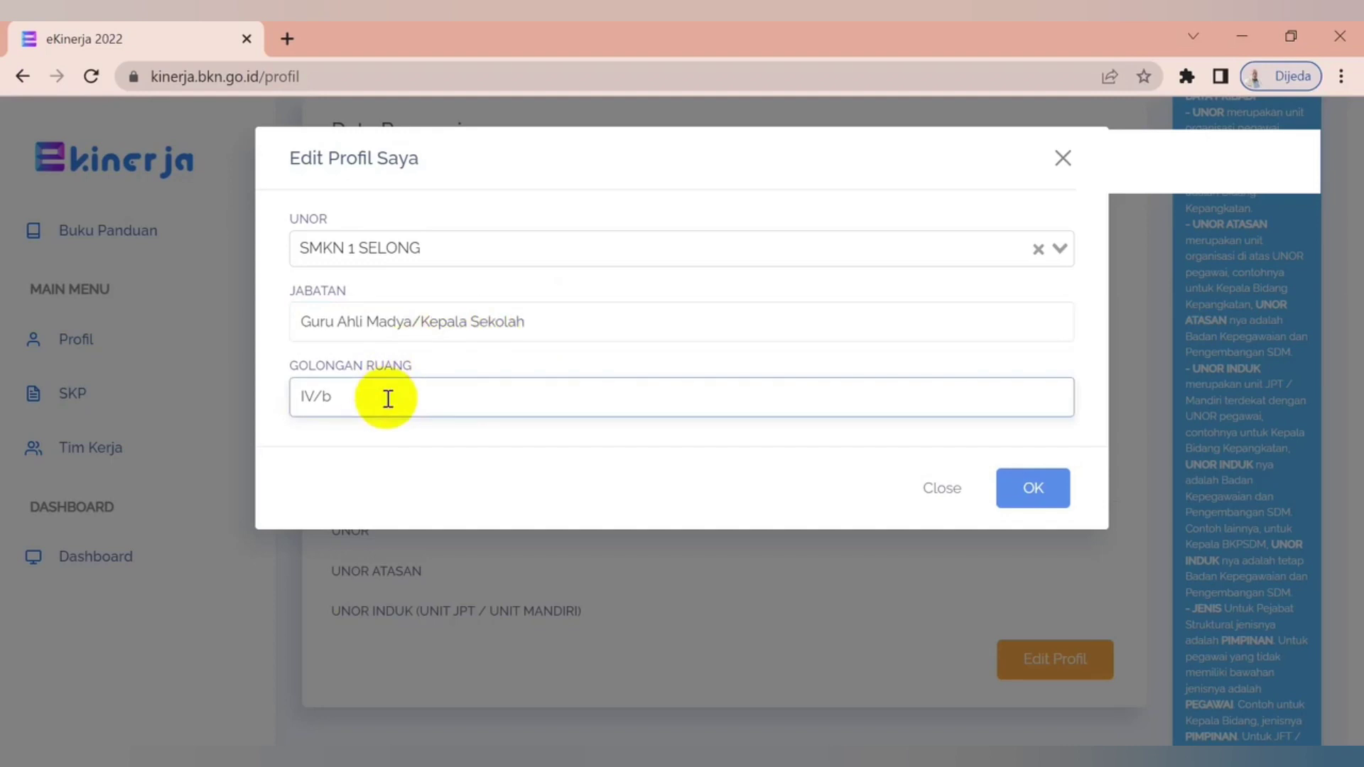
key("BackSpace")
type("c")
key("BackSpace")
type("b")
left_click(1033, 489)
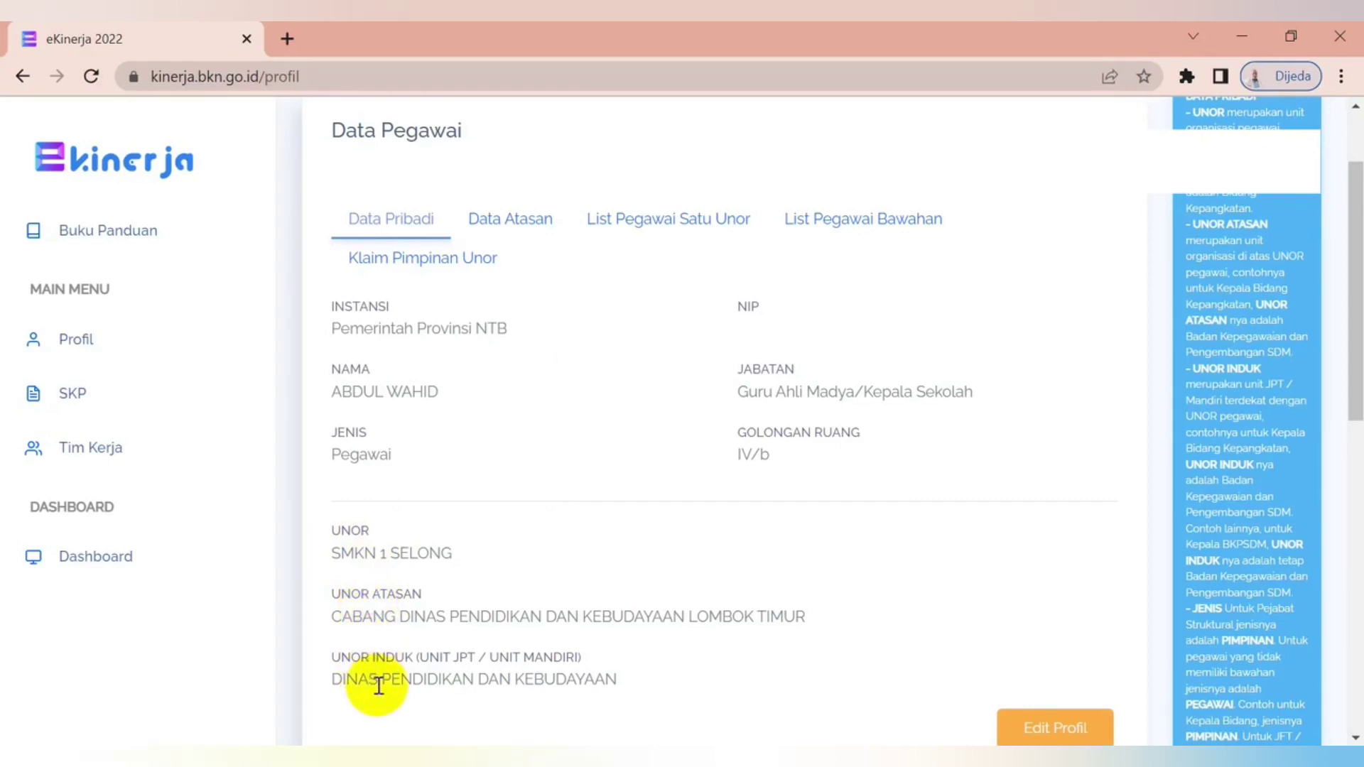
Step: Claim the Pimpinan Unor status for SMKN 1 SELONG in the employee data
left_click(423, 220)
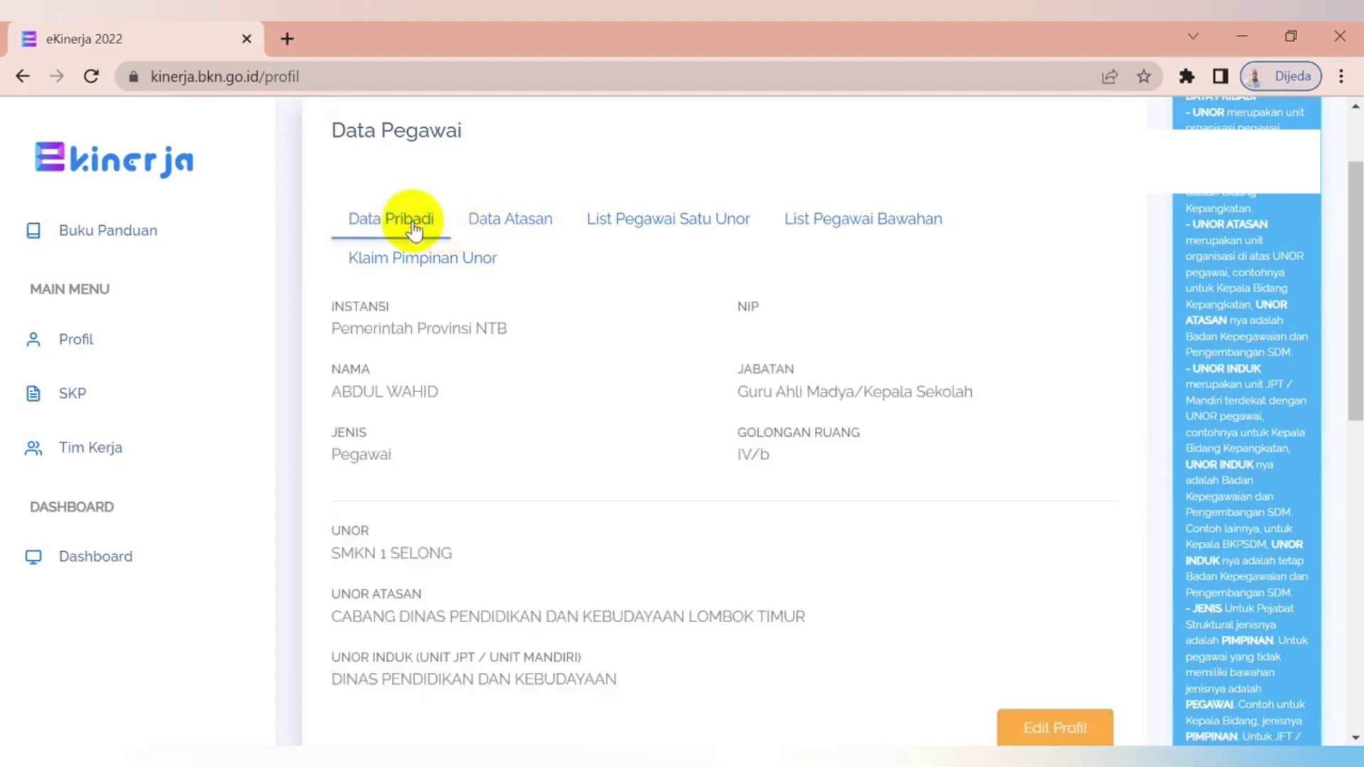
left_click(428, 266)
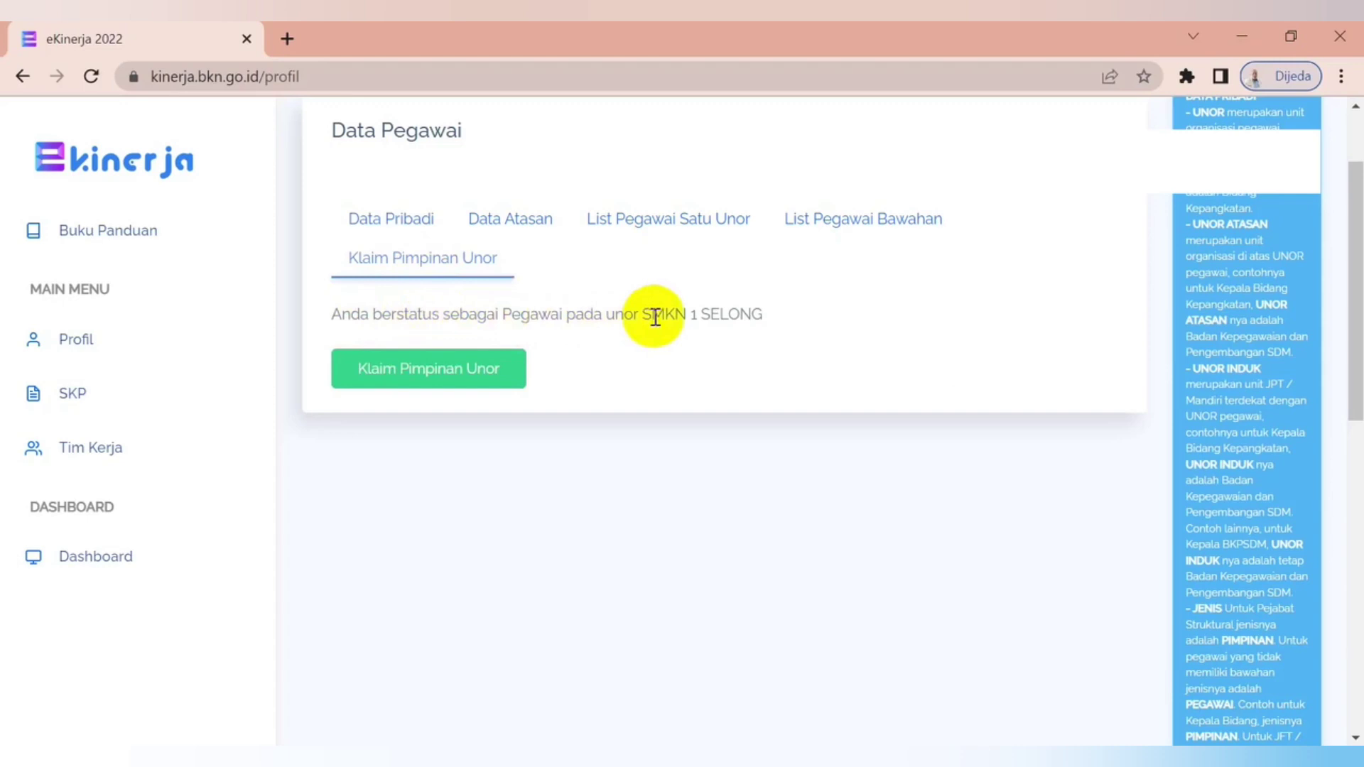
left_click(455, 373)
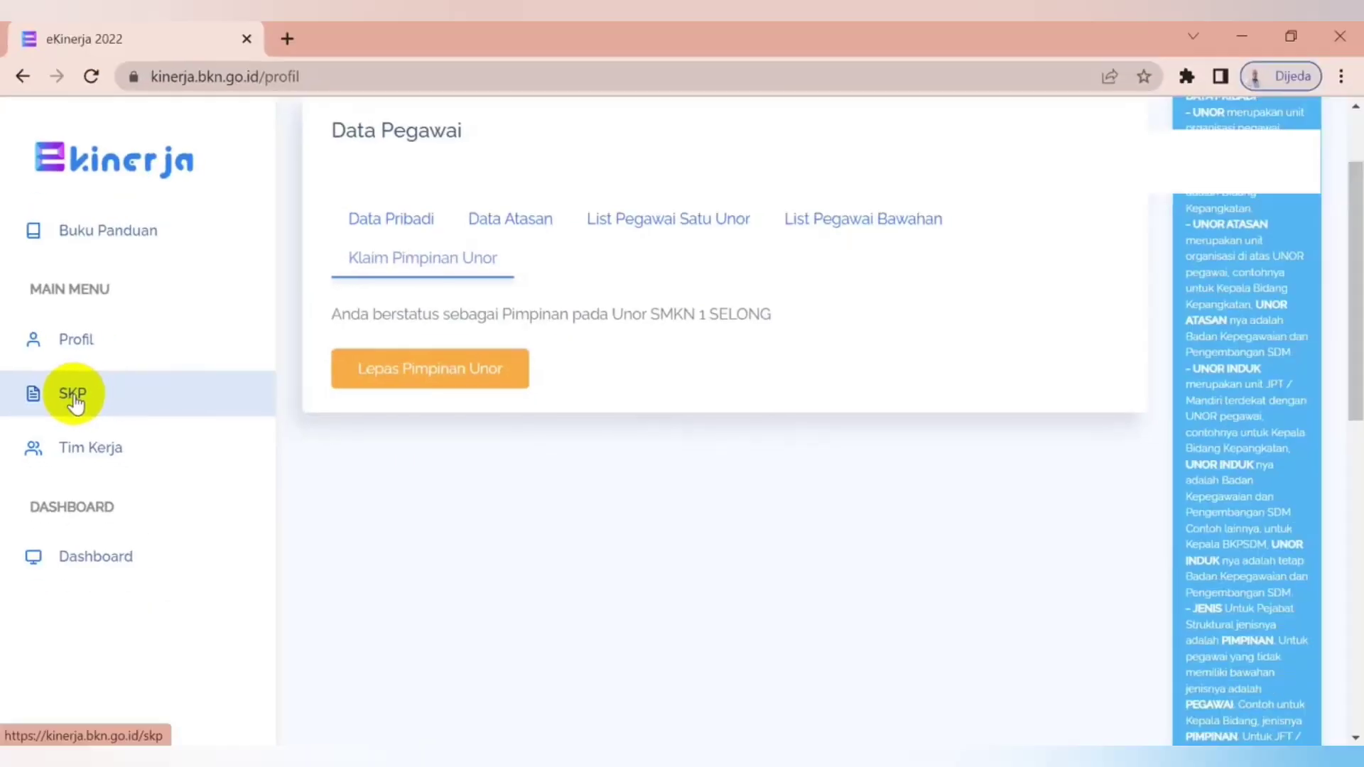
Step: Start a new SKP with Periode Awal 01/01/2022 and Periode Akhir 31/12/2022
left_click(73, 397)
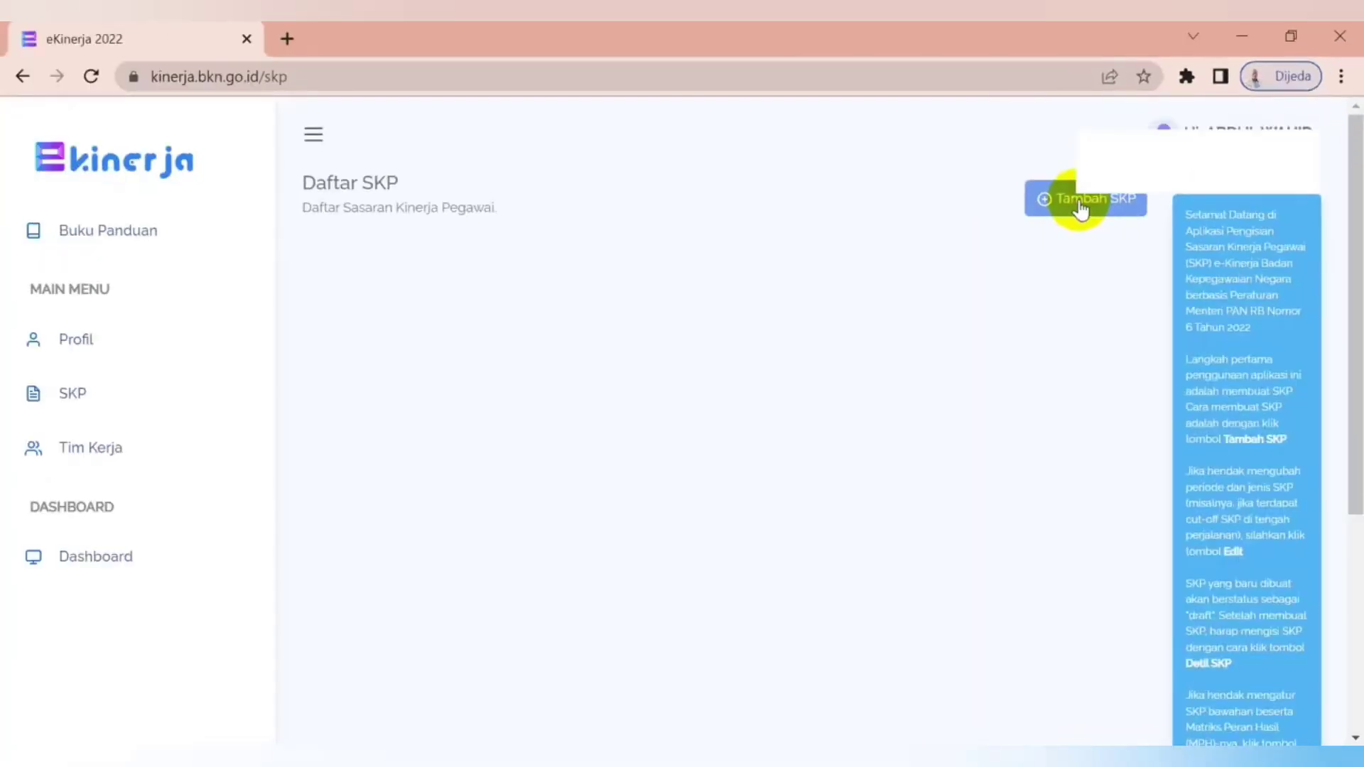
left_click(1081, 206)
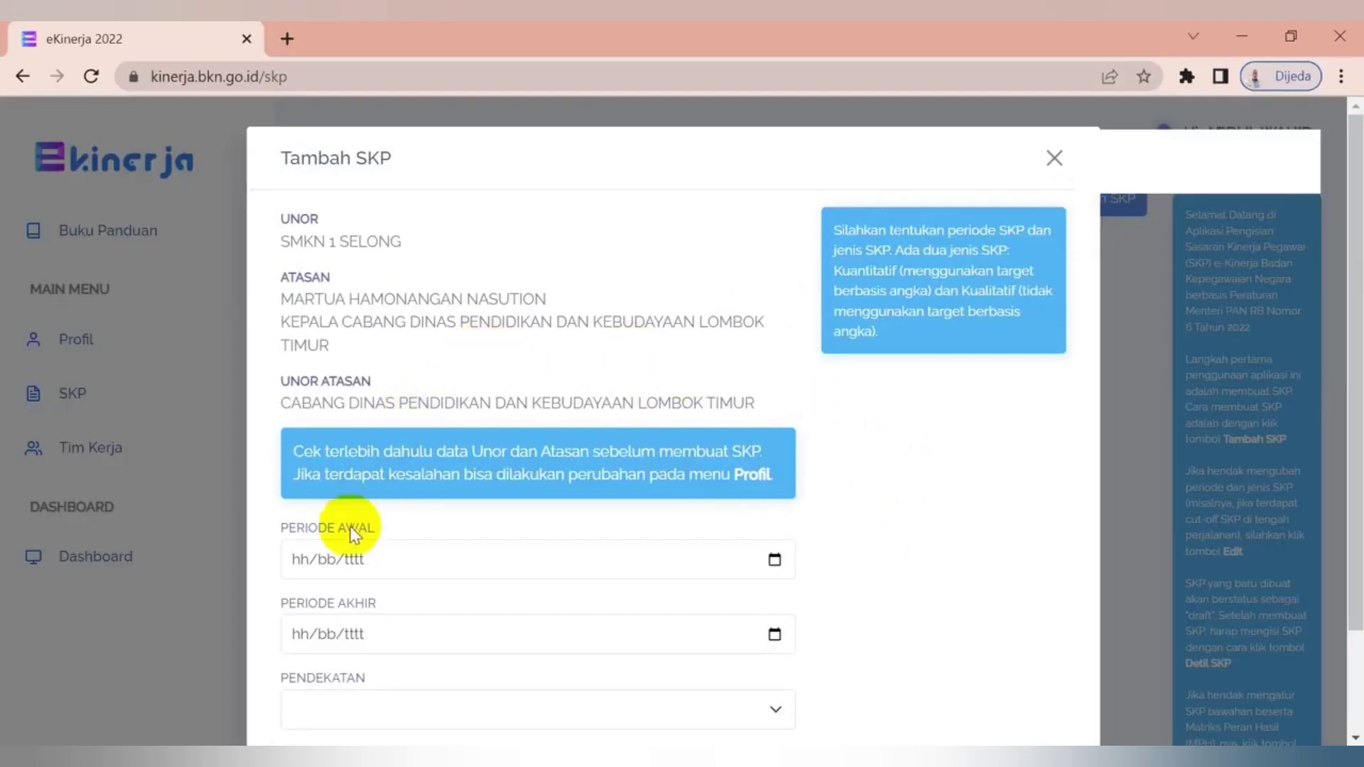
left_click(324, 565)
left_click(301, 561)
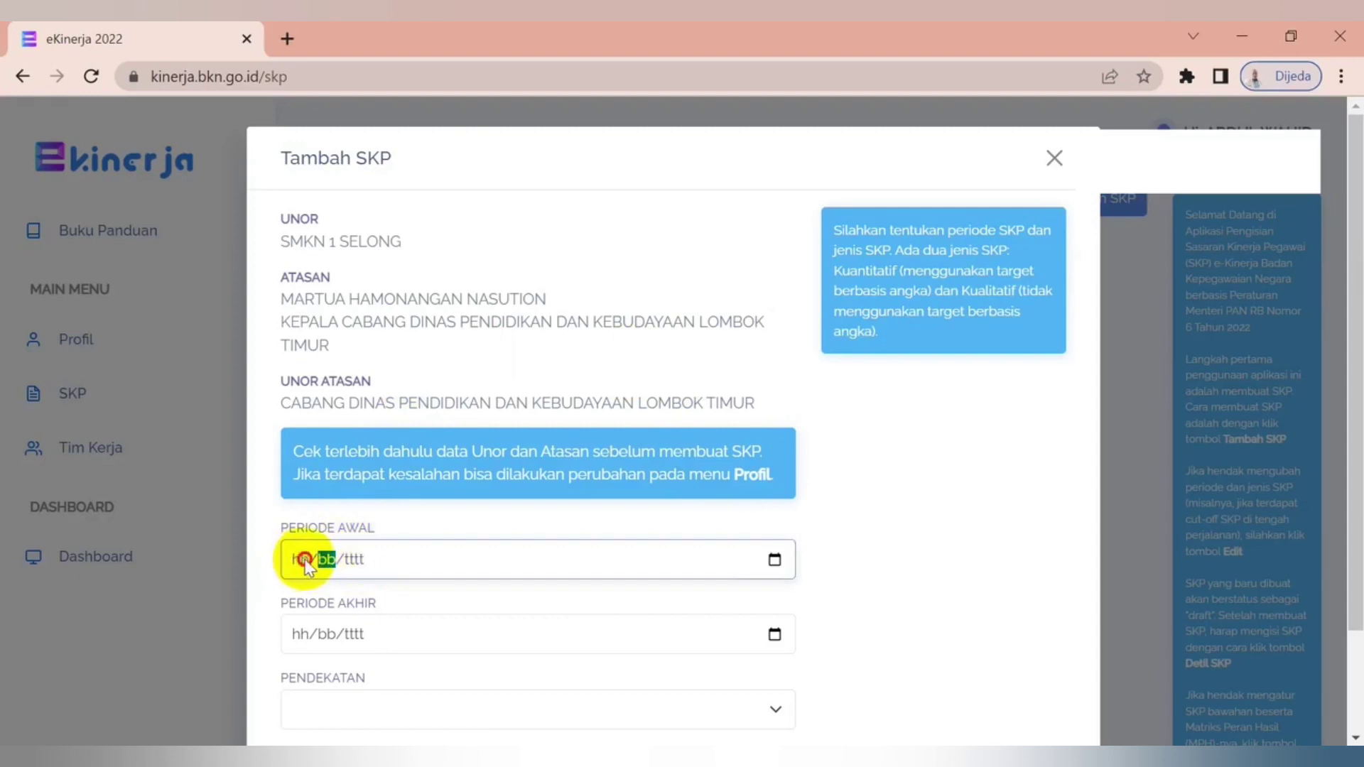
type("1/")
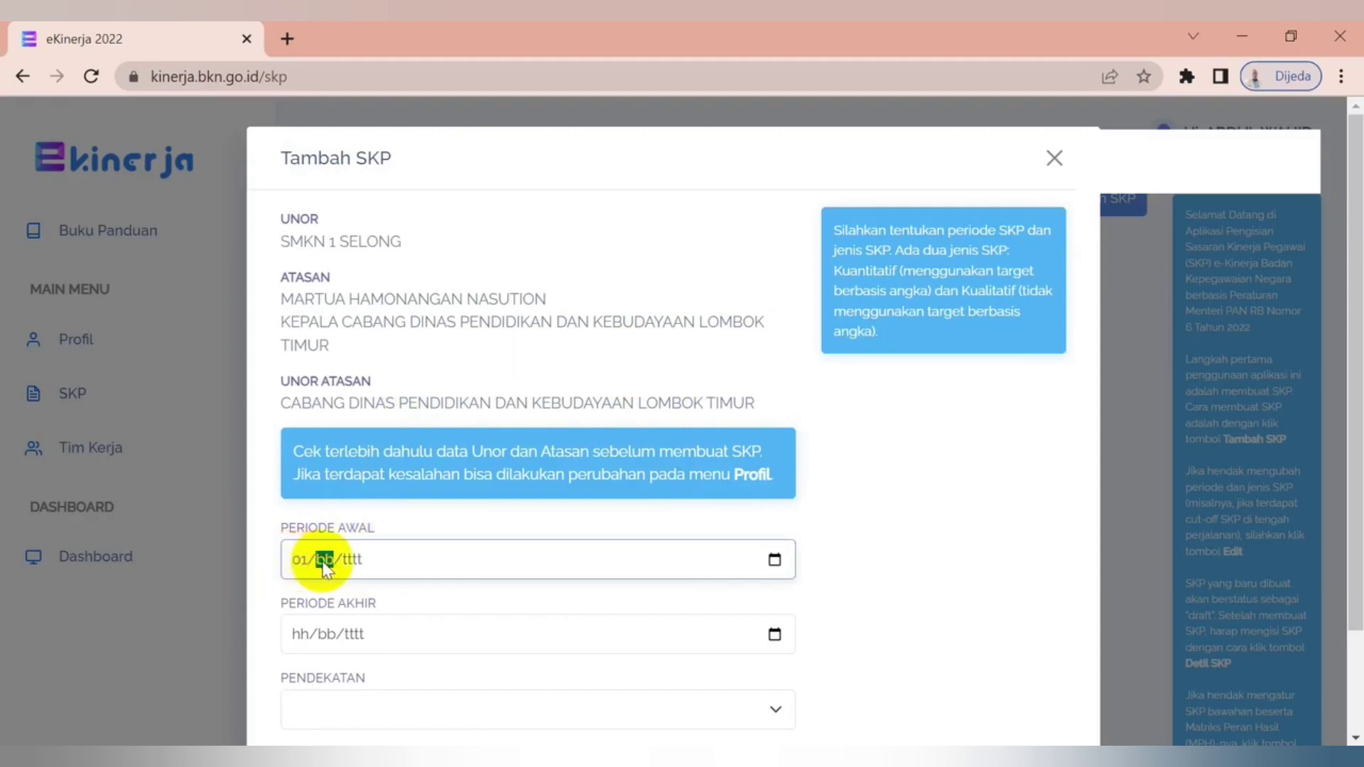
type("01/2022")
left_click(306, 644)
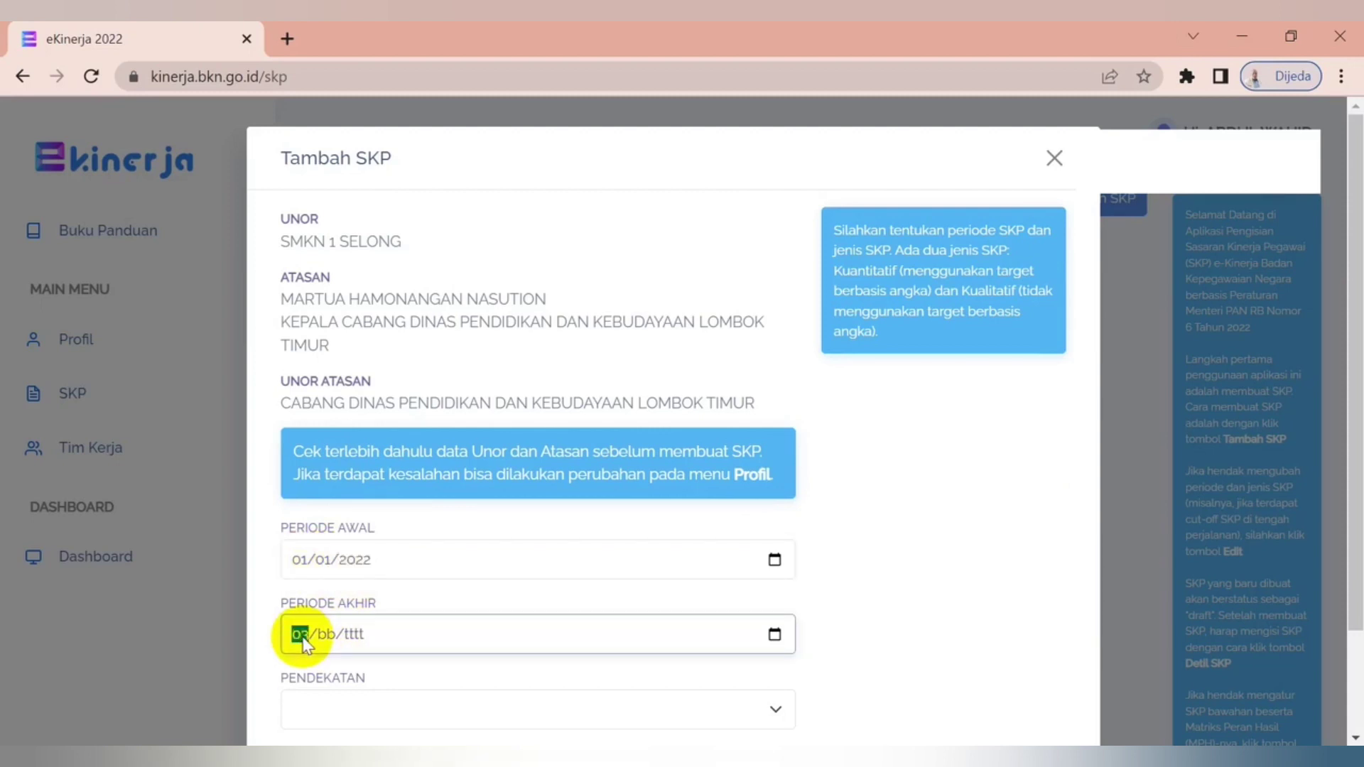
type("31/12/2022")
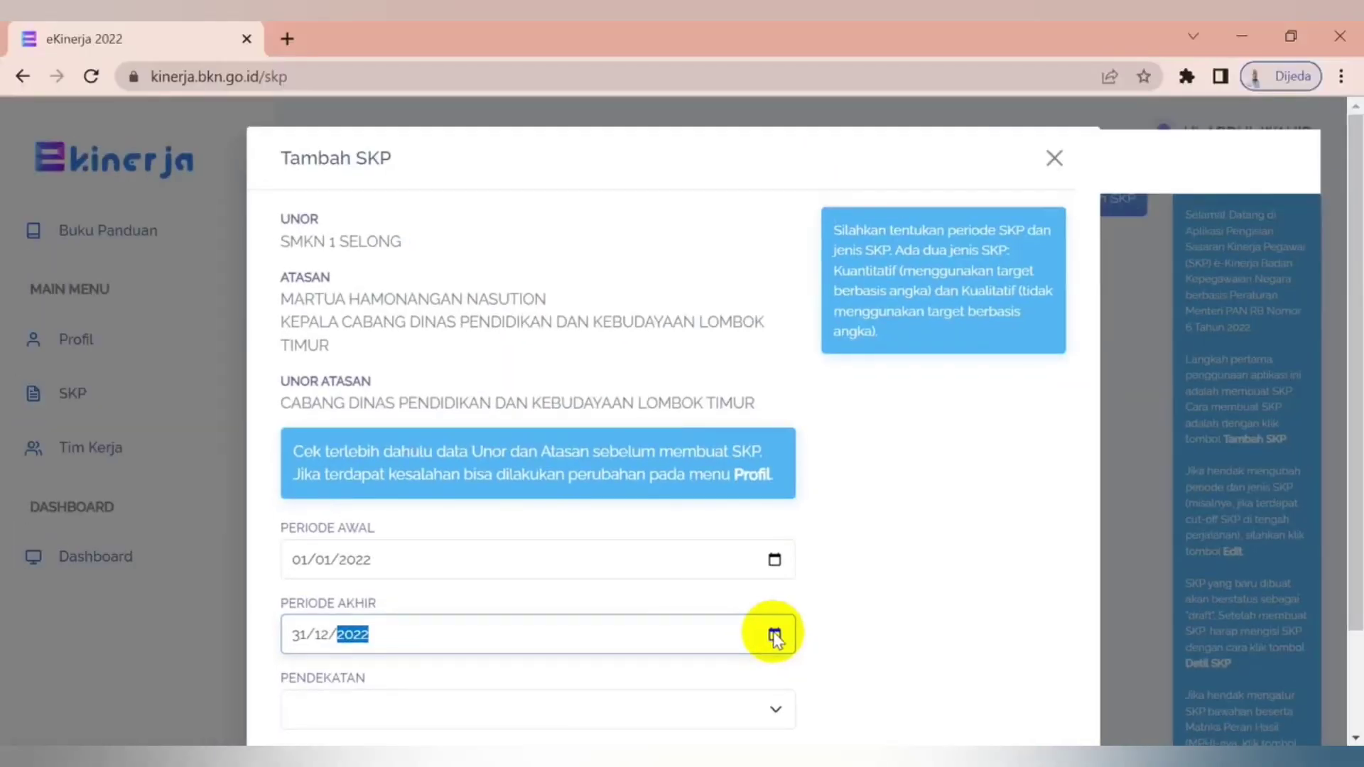
Step: Set the Pendekatan to Kuantitatif and save the new SKP for the 2022 period
left_click(775, 636)
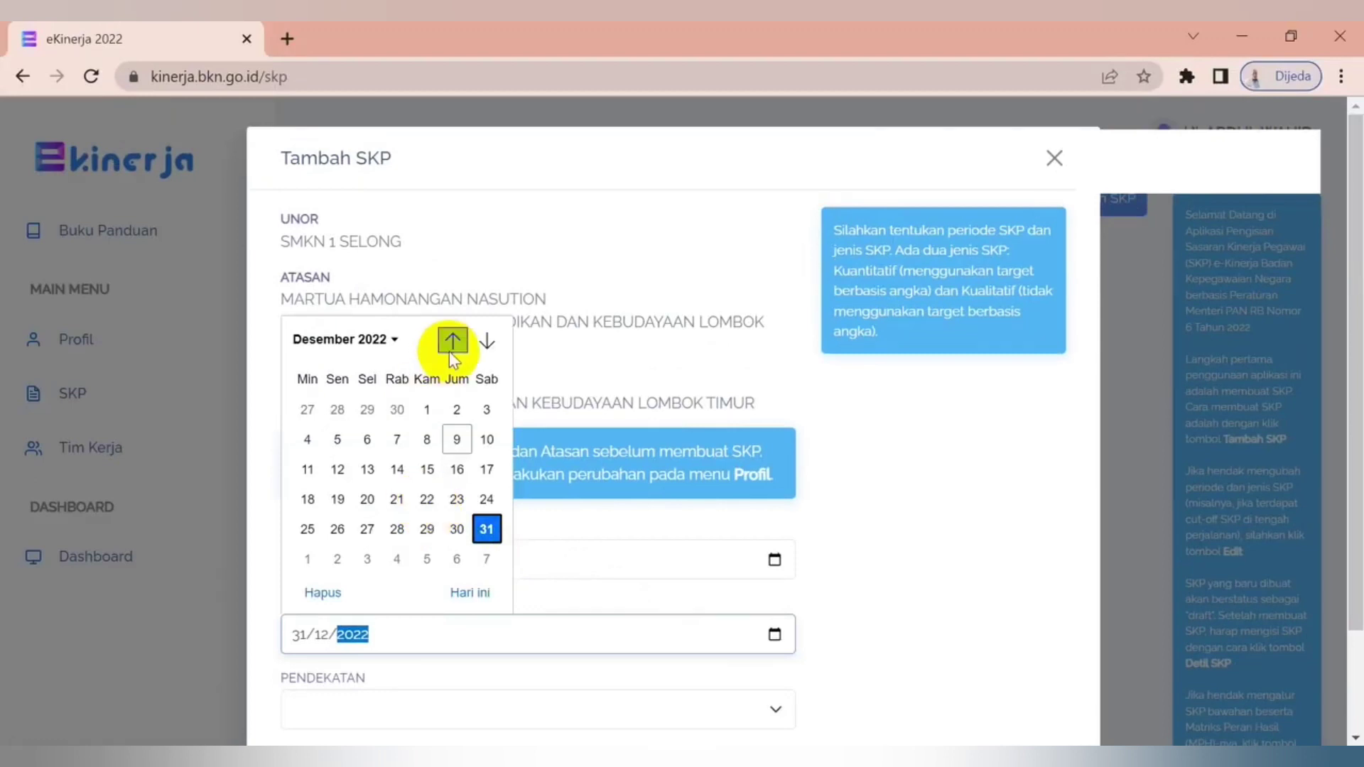
left_click(850, 521)
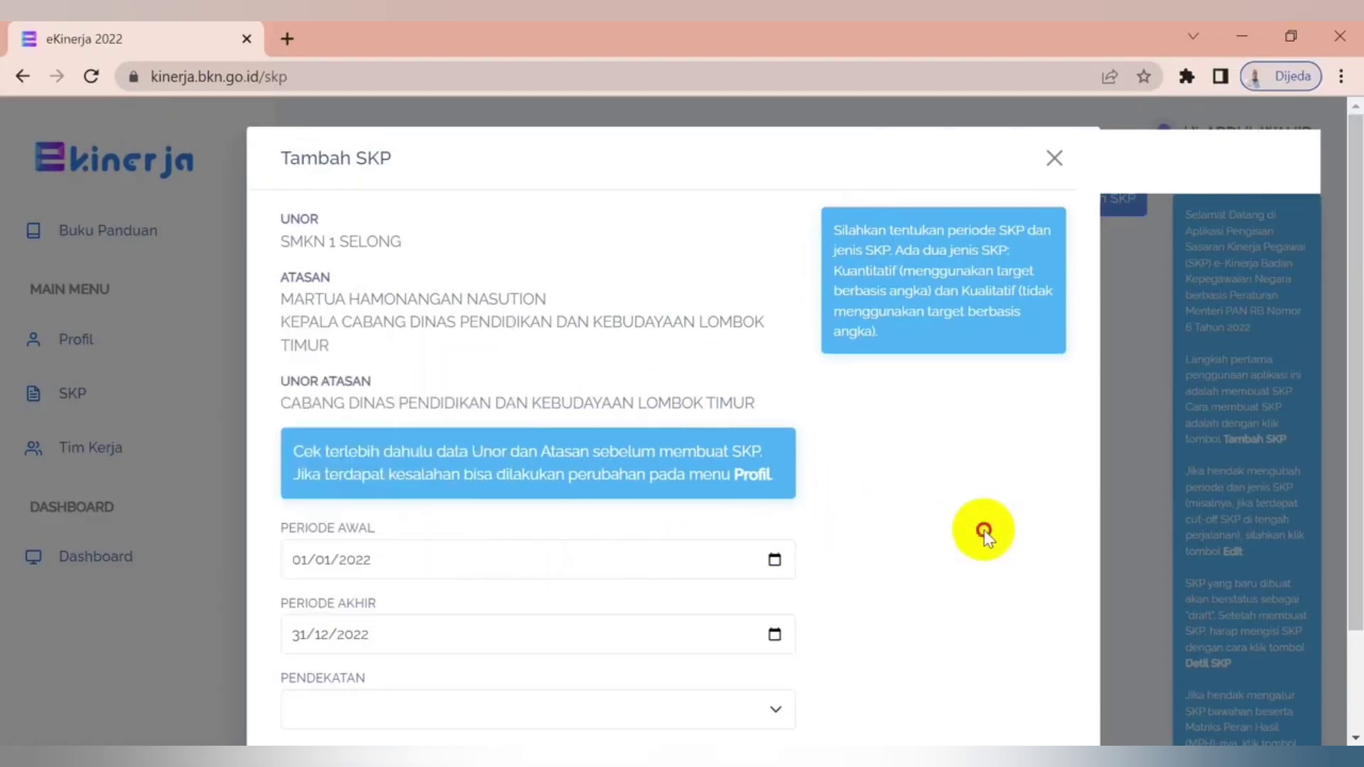
left_click_drag(1357, 450, 1359, 563)
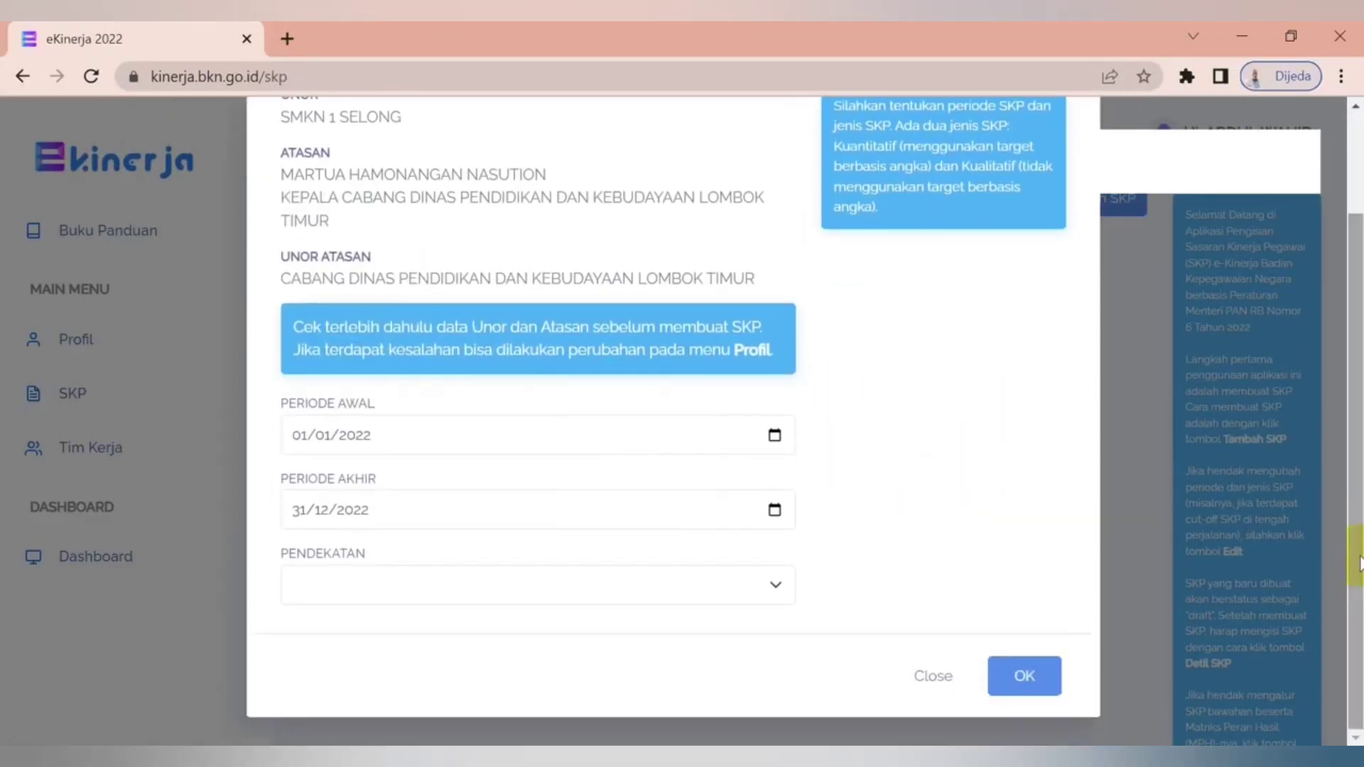
left_click(777, 587)
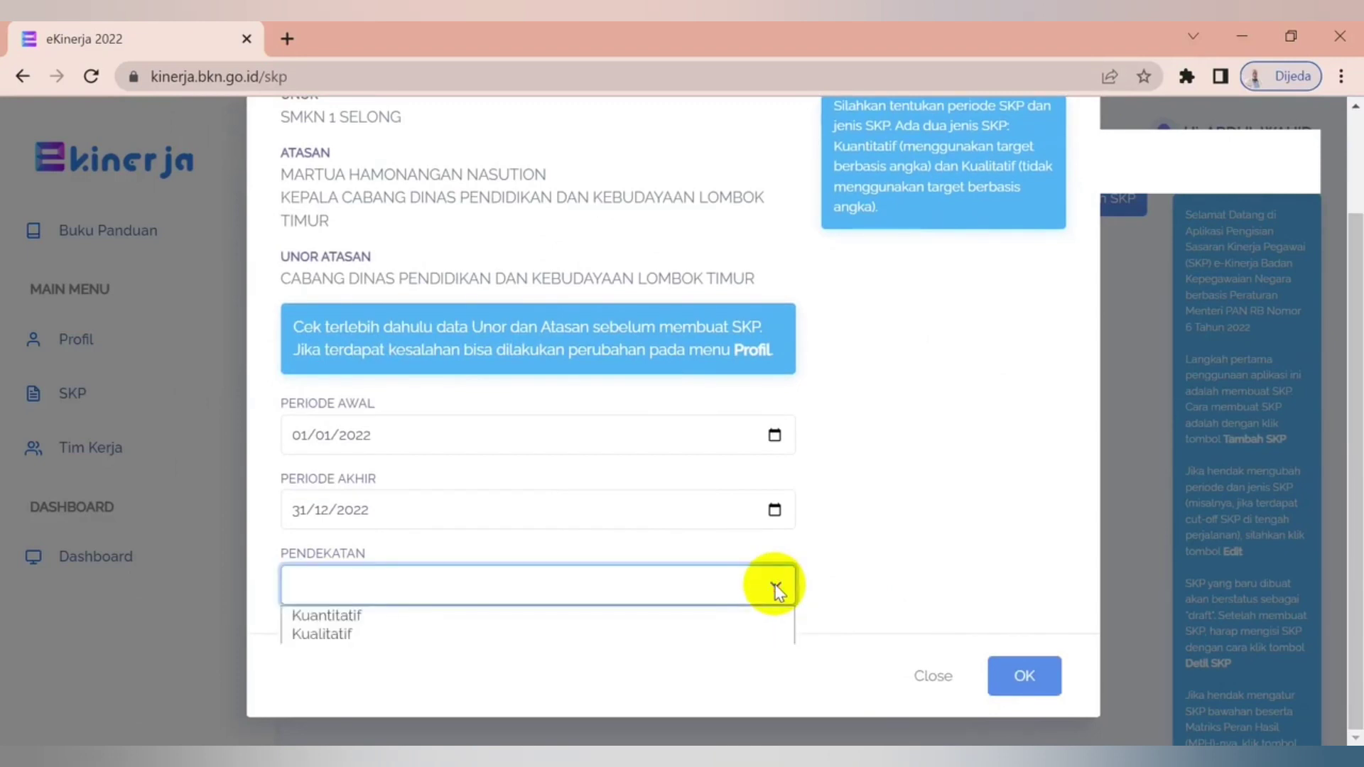
left_click(401, 616)
left_click(1032, 685)
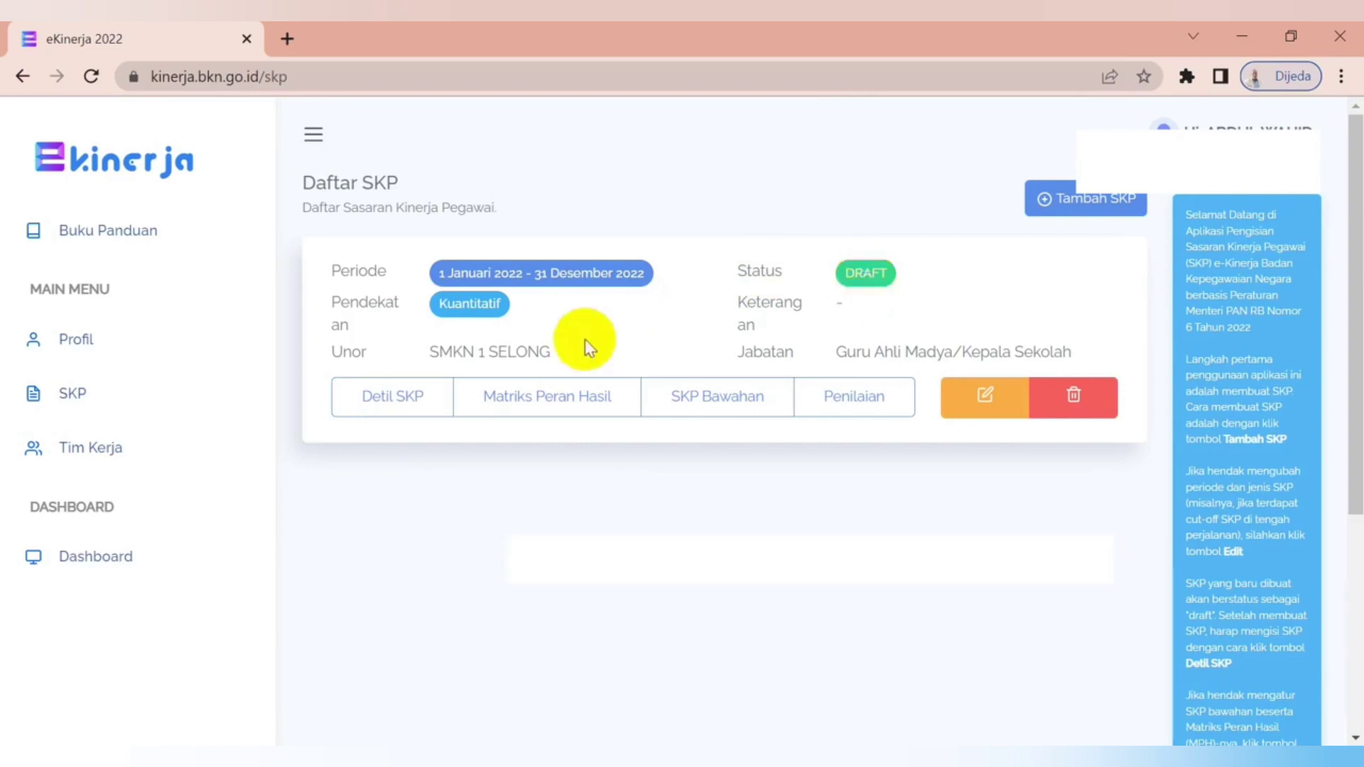
Step: Open the draft SKP's details and start a new RHK linked to the superior's indicator "Persentase Sekolah yang memiliki nilai akreditasi B"
left_click(390, 398)
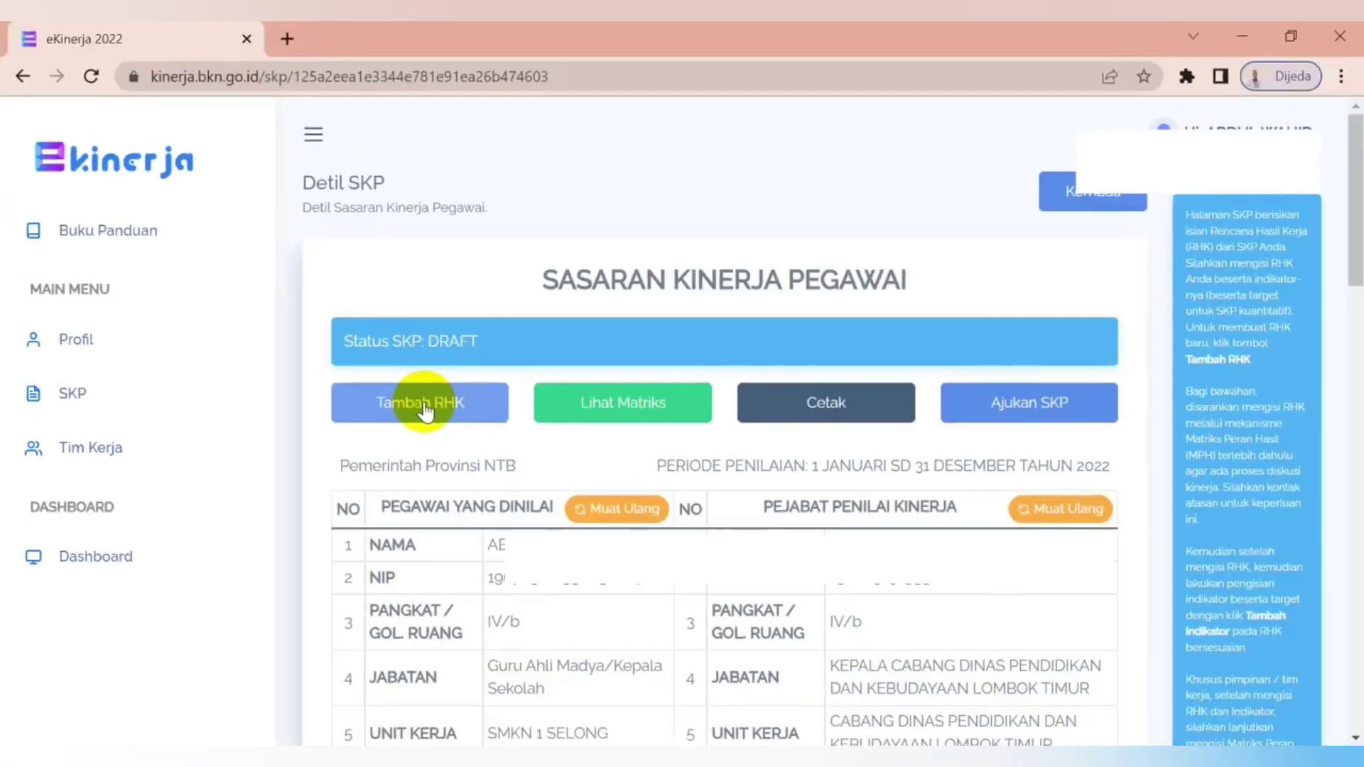
left_click(425, 406)
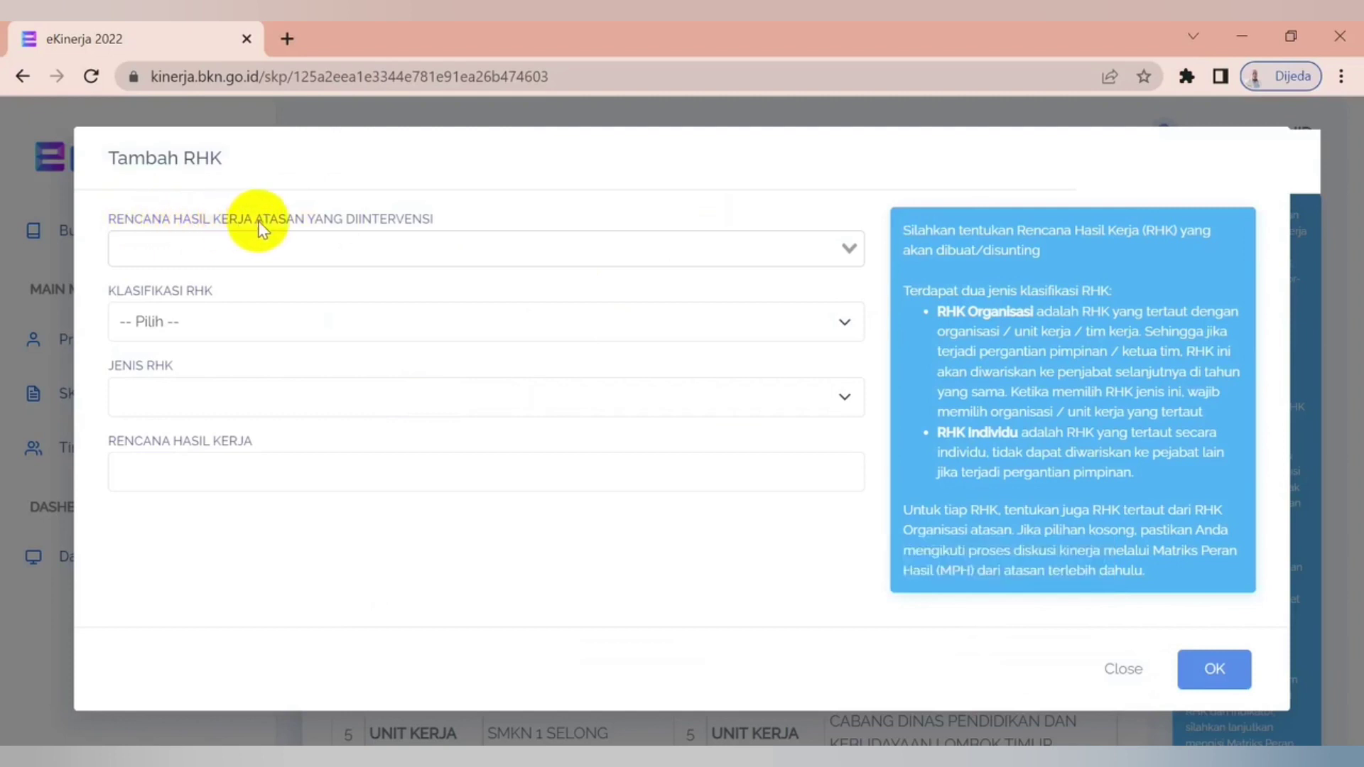
left_click(852, 249)
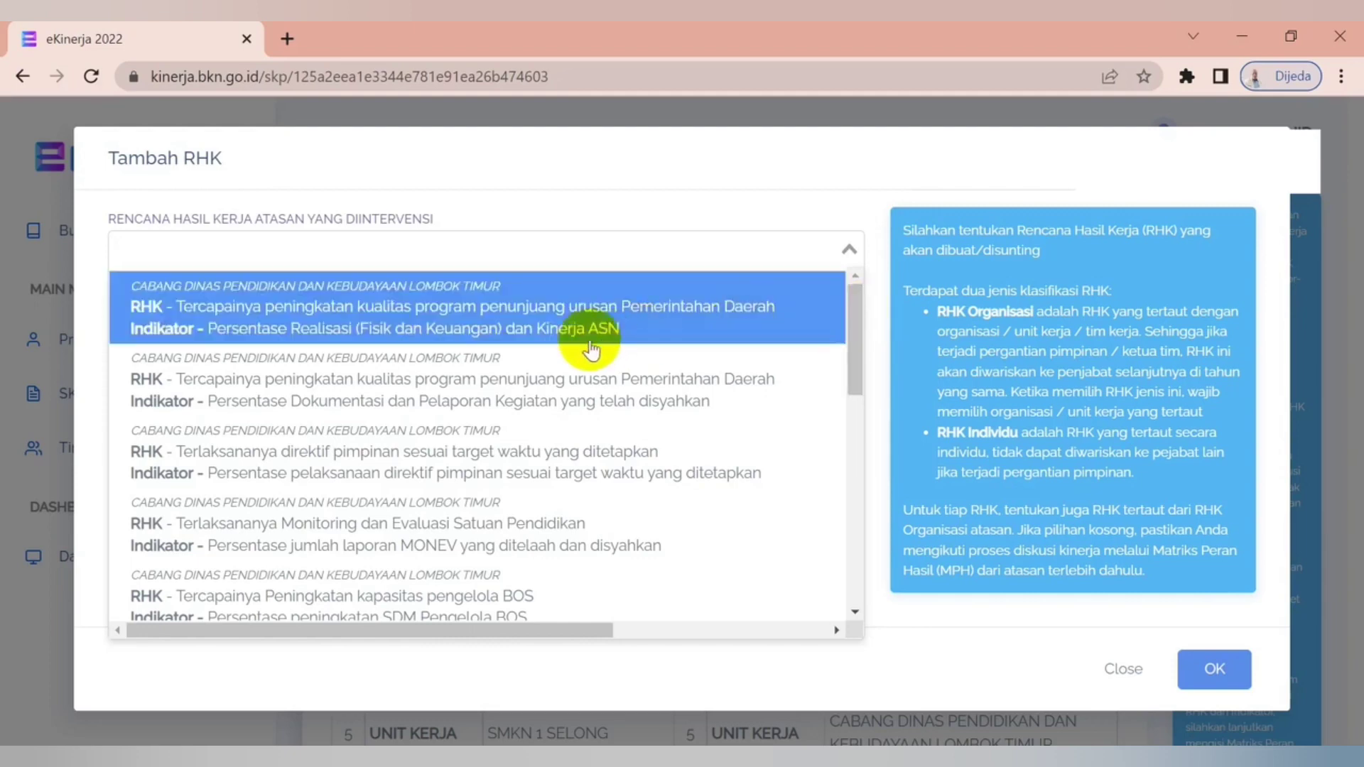
scroll(328, 531, "down", 5)
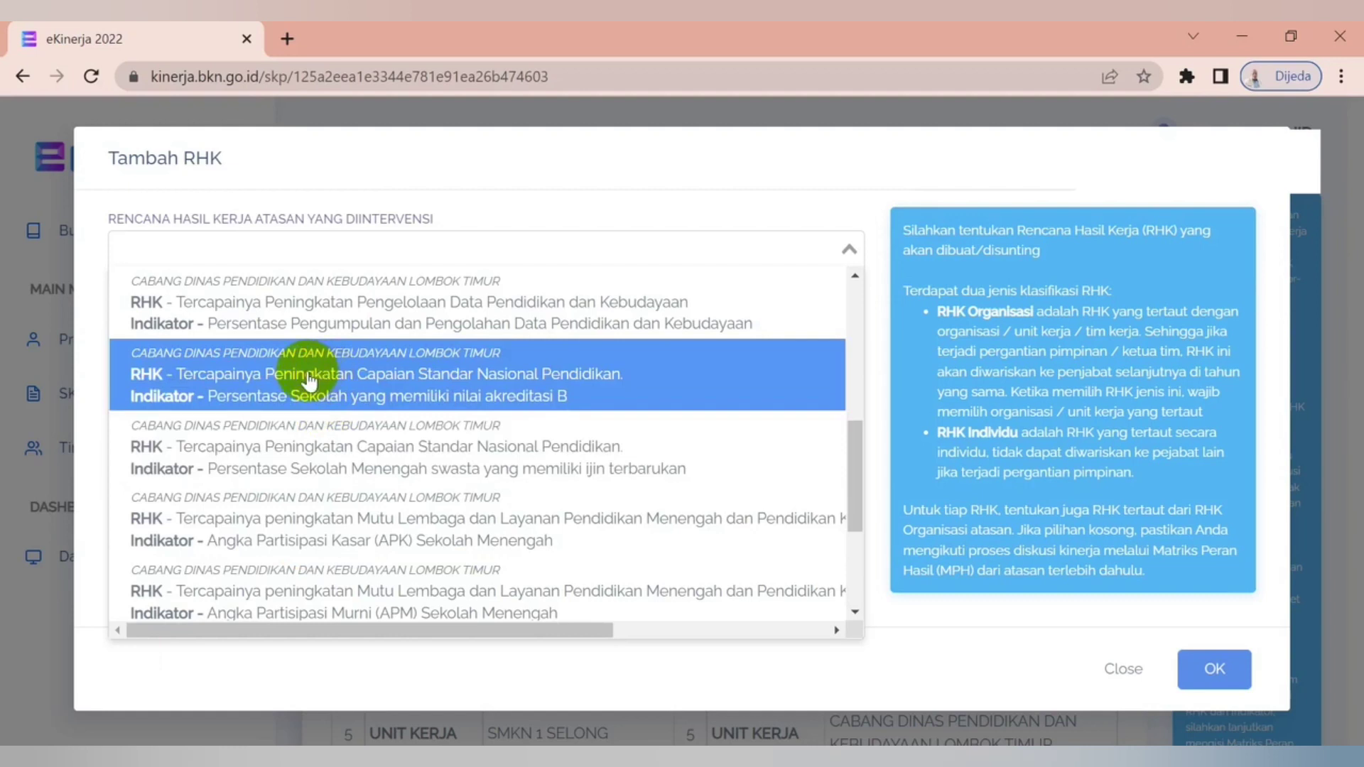
left_click(308, 380)
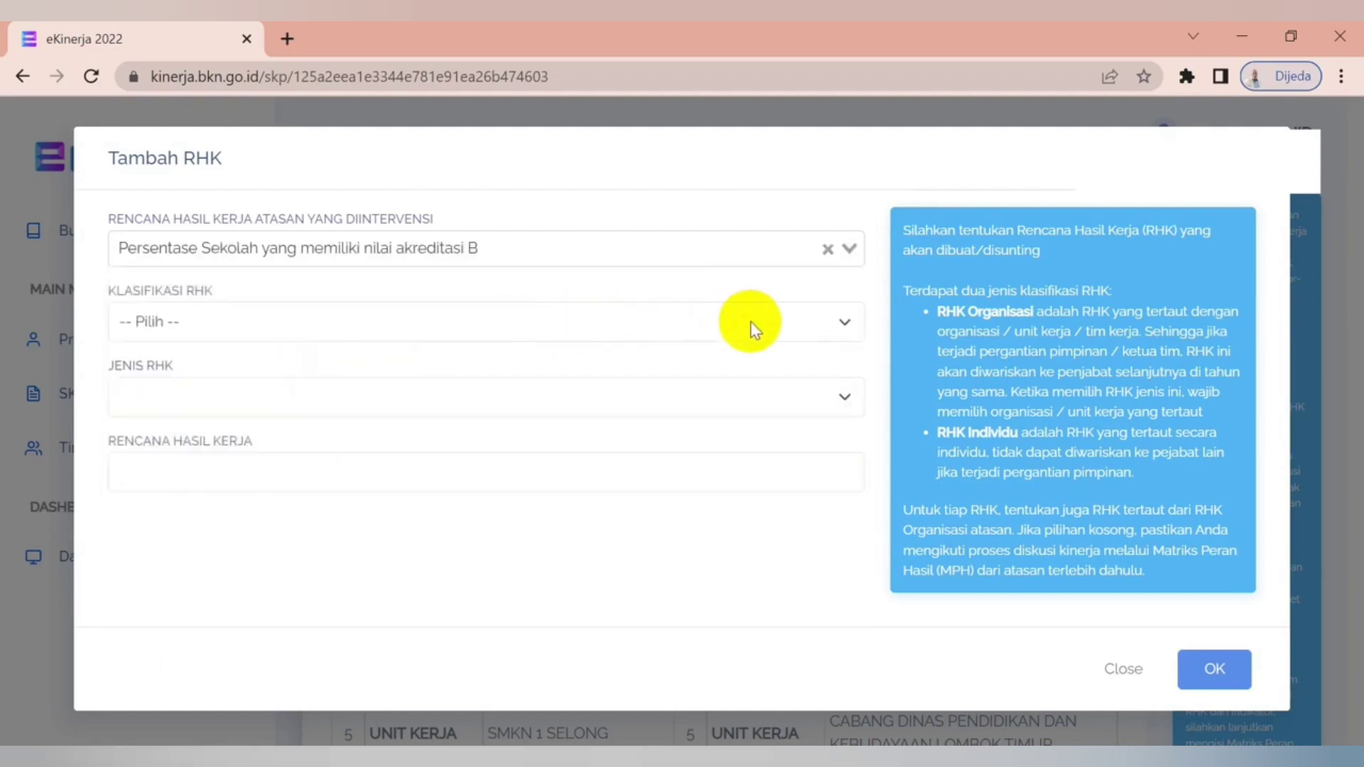
Step: Classify the RHK as "Organisasi - tertaut di Unit Organisasi" with Unor/Tim Kerja SMKN 1 SELONG and Jenis RHK Utama
left_click(837, 323)
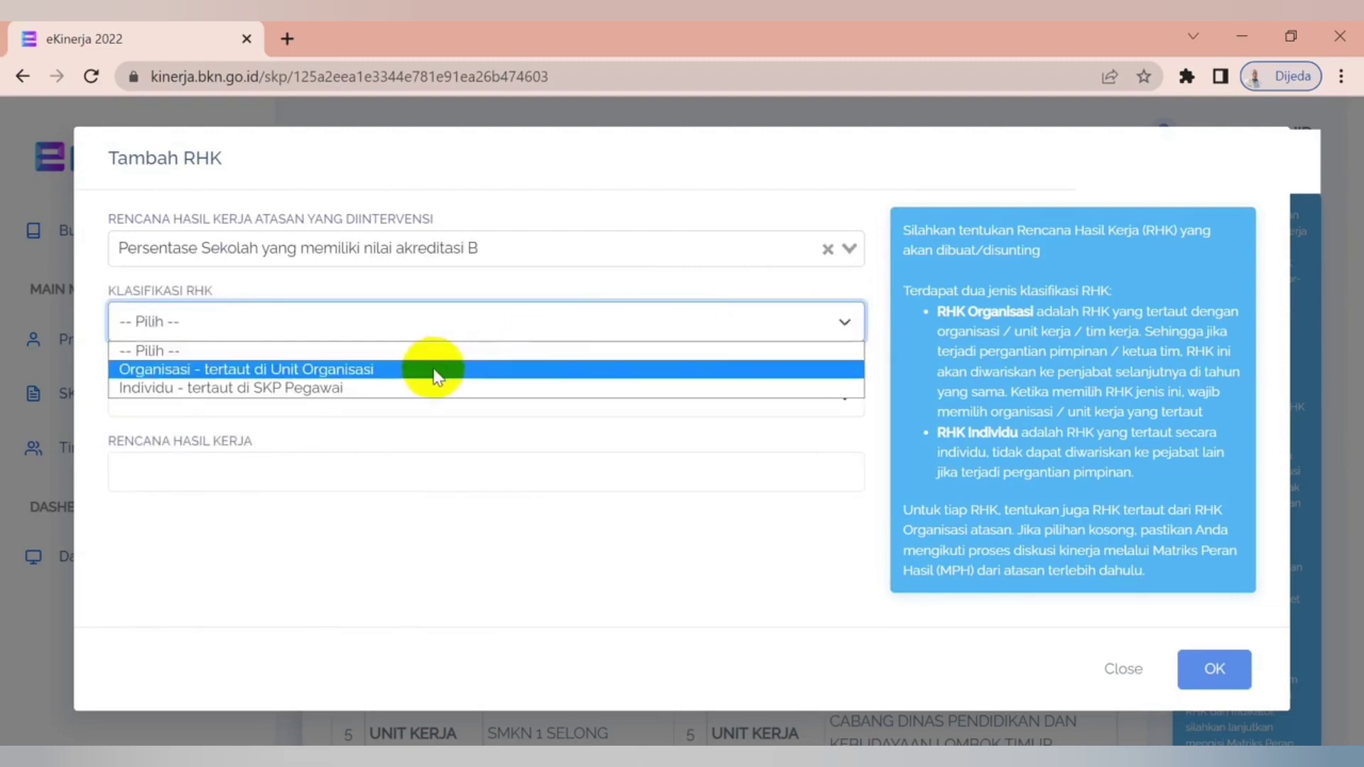
left_click(435, 370)
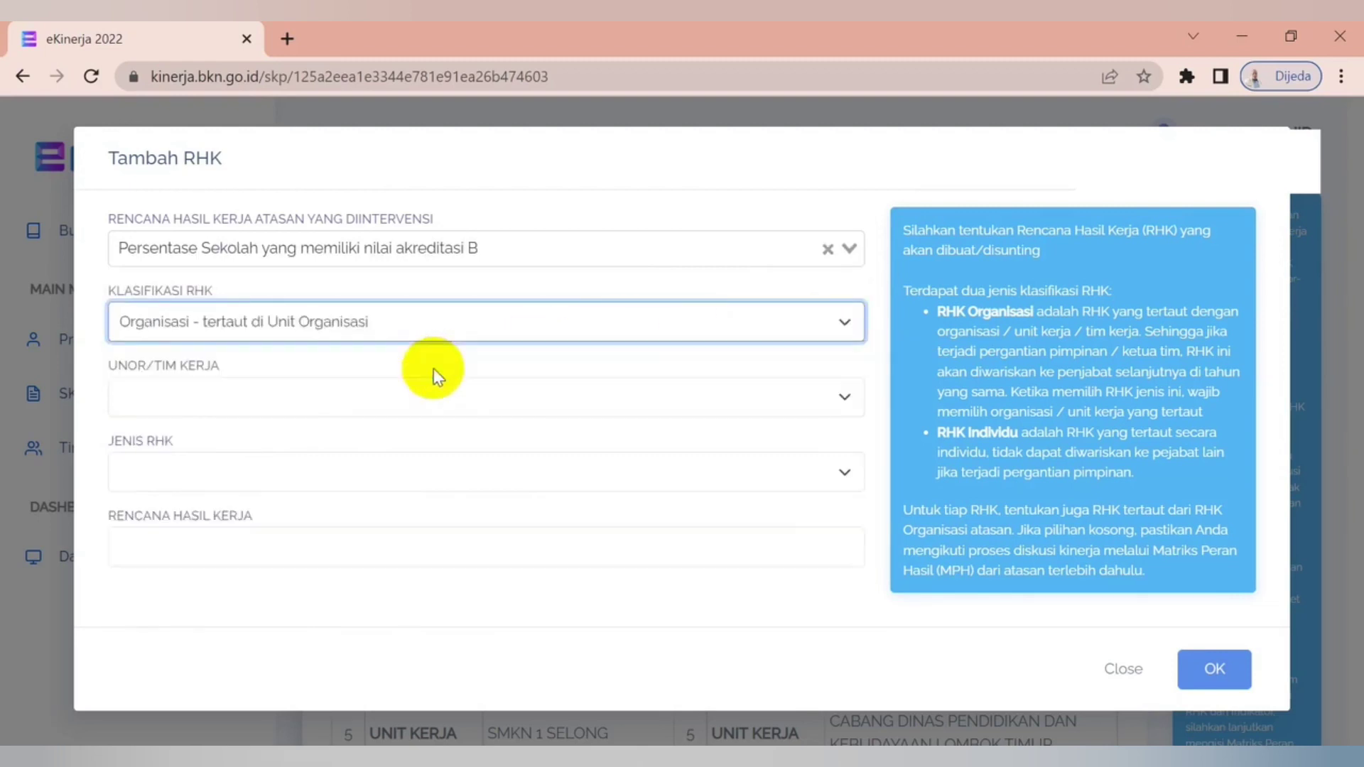
left_click(415, 407)
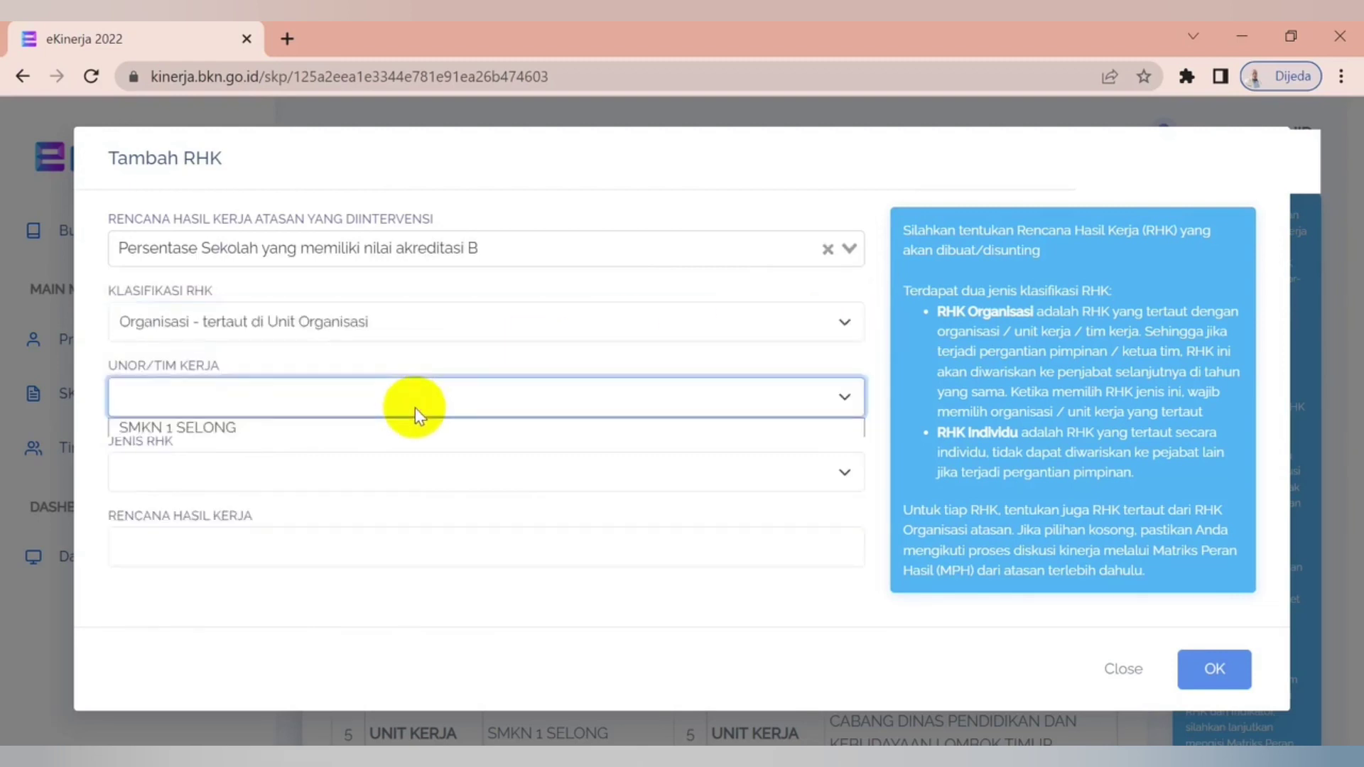
left_click(308, 430)
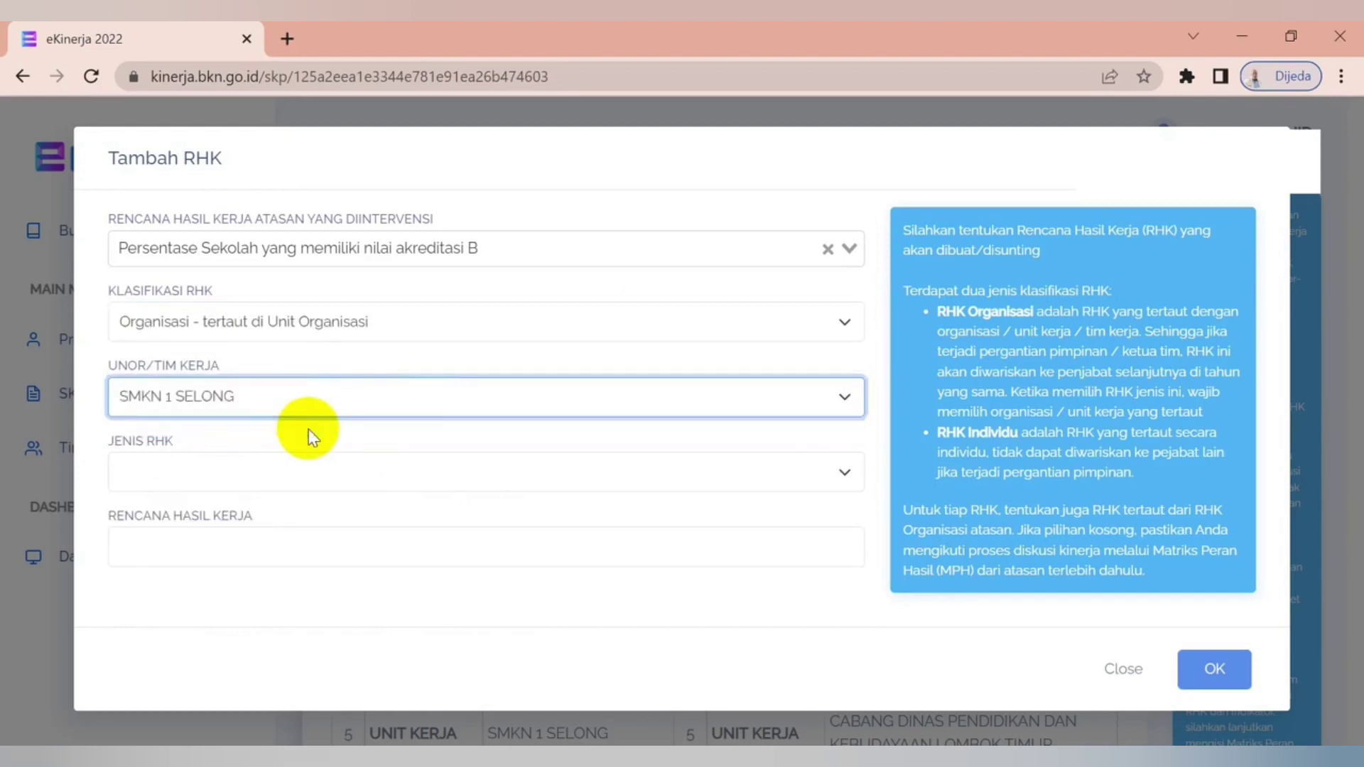
left_click(260, 482)
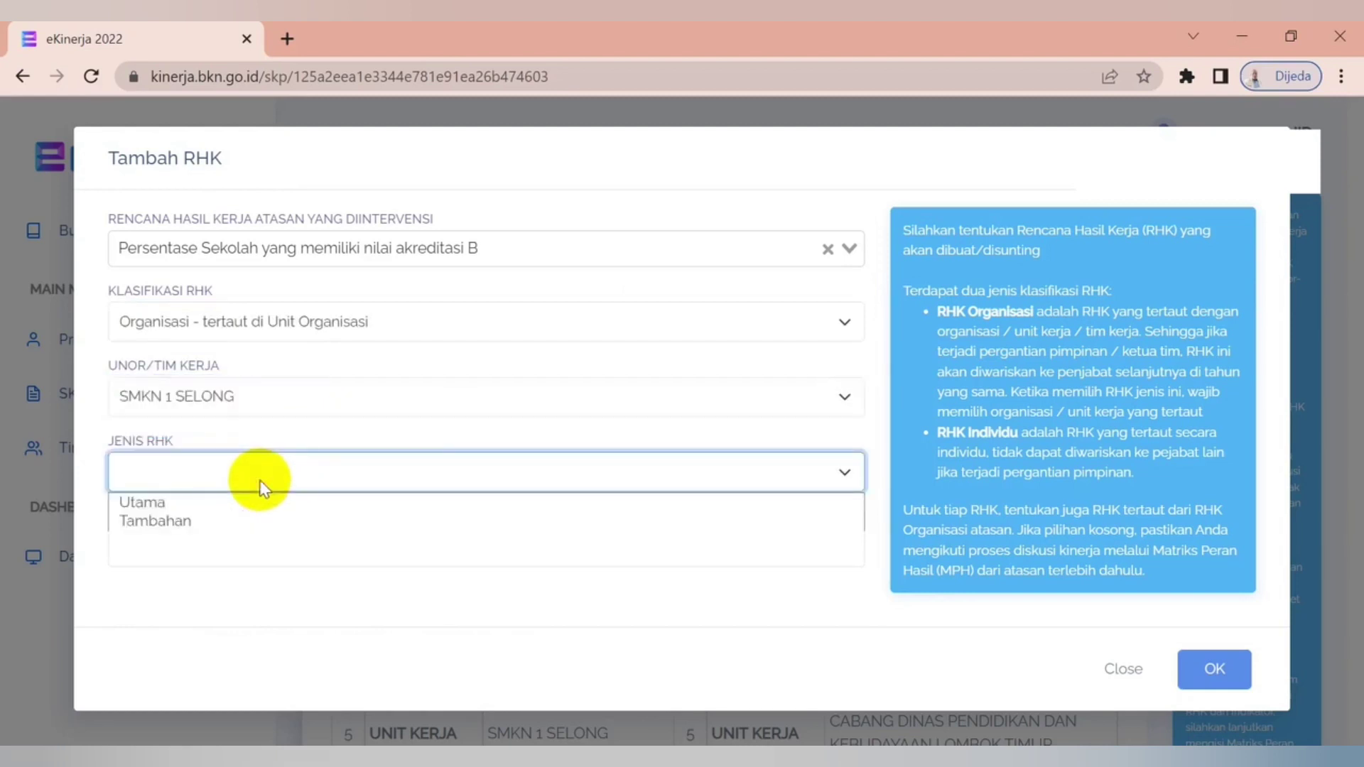
left_click(203, 508)
Step: Enter the Rencana Hasil Kerja "Terlaksananya tugas pokok kepala sekolah yaitu manajerial, pengembangan kewirausahaan dan supervisi terhadap guru dan tenaga kependidikan" and save the RHK
left_click(190, 551)
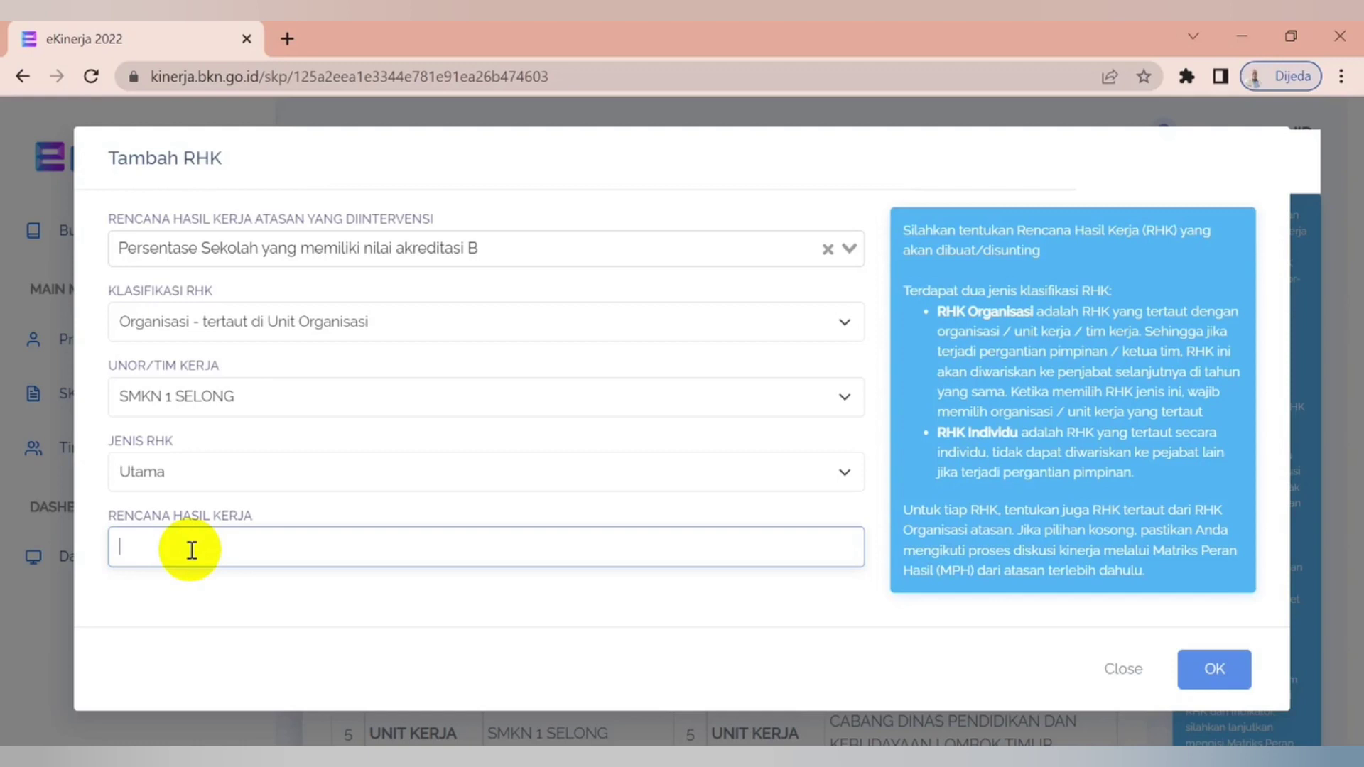
type("Terlaksananya tugas pokok")
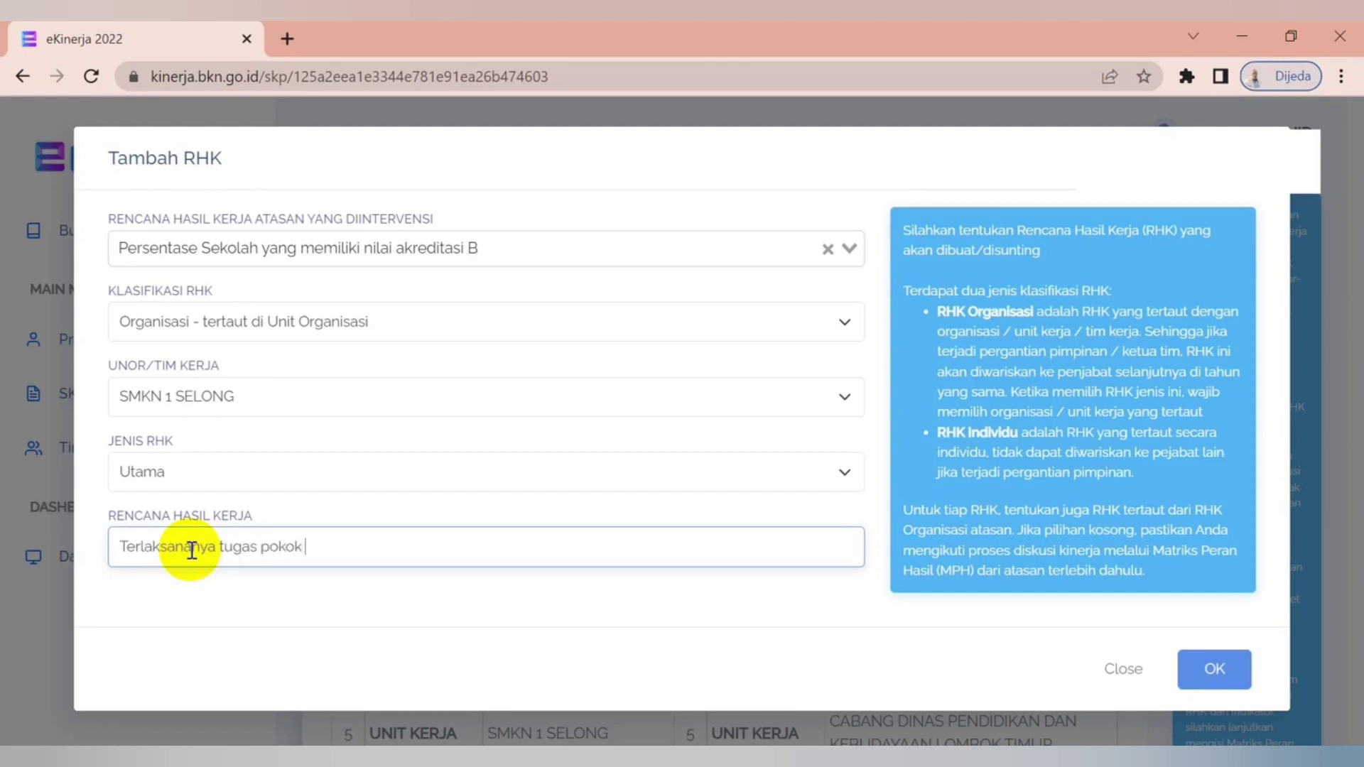
type(" kepala sekolah yait")
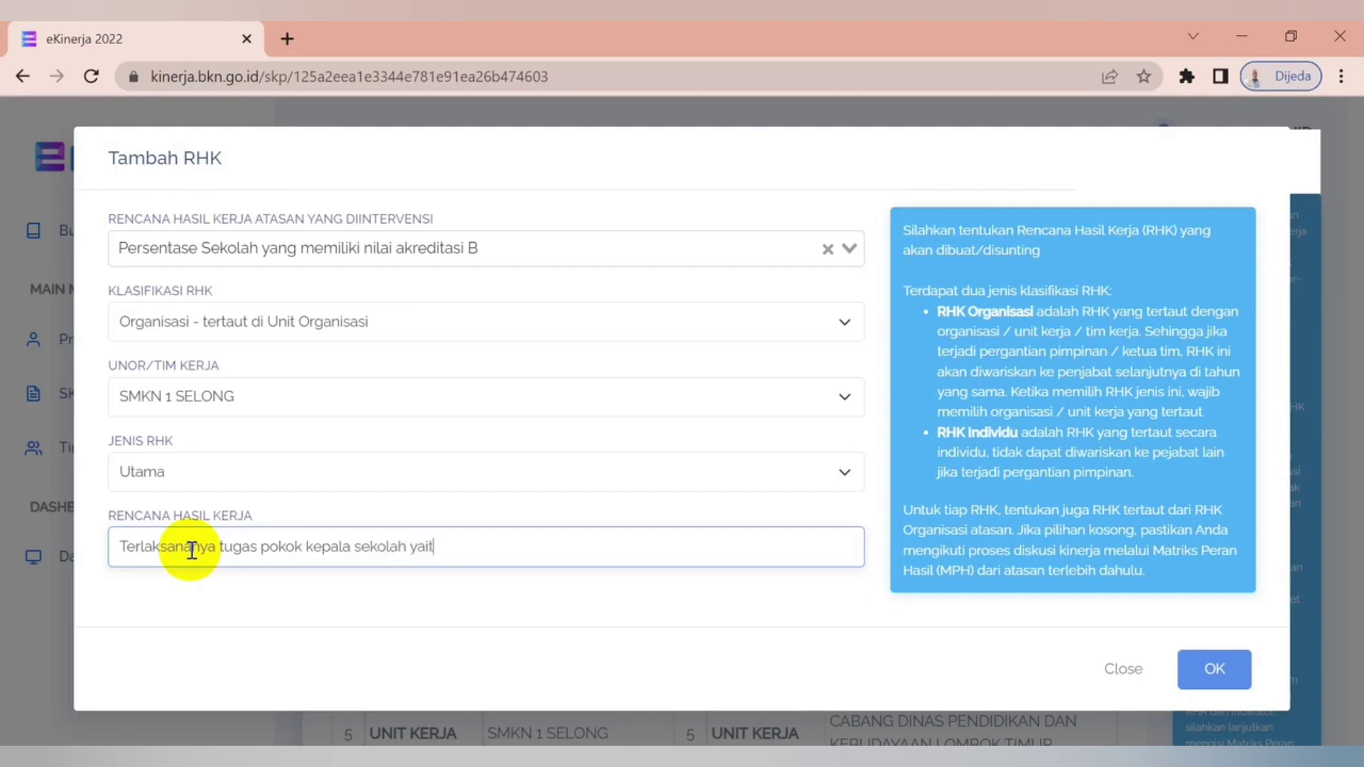
type("u manajerial, pengem")
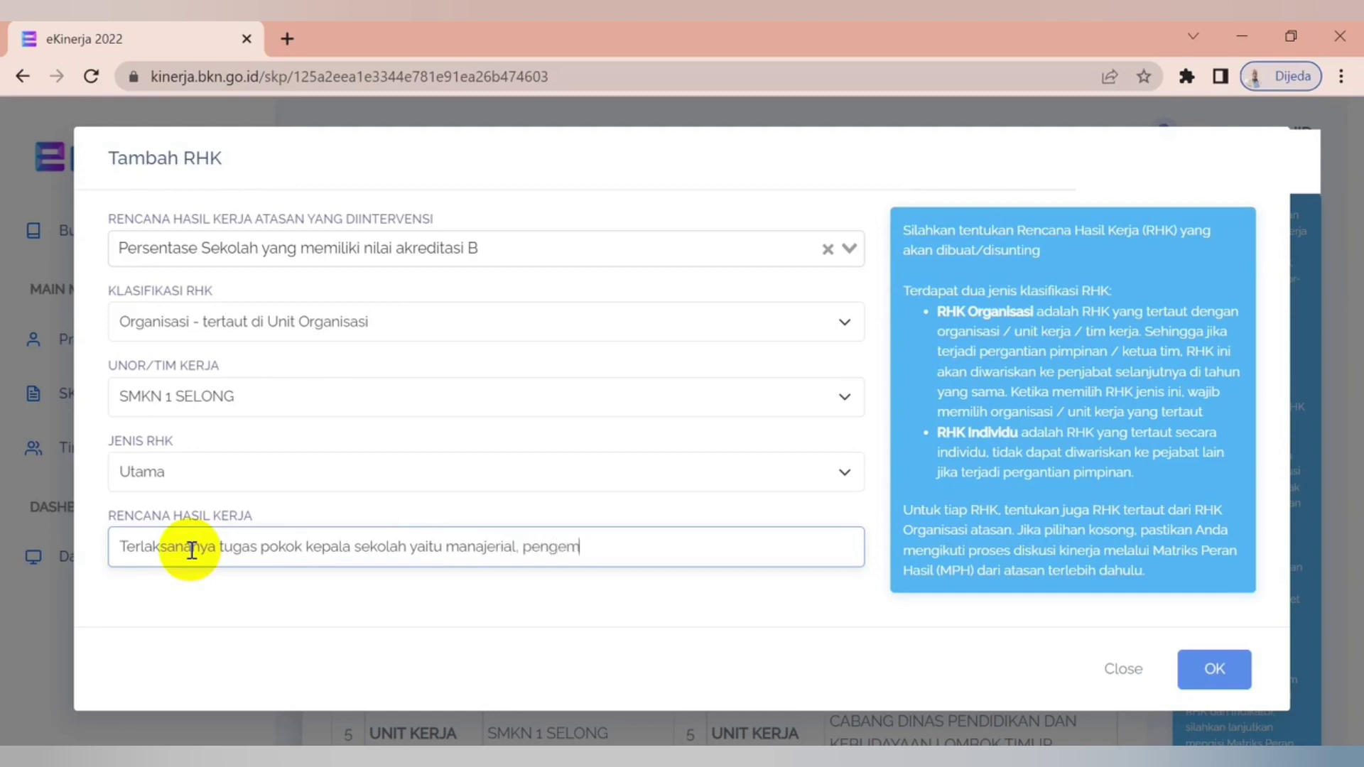
type("bangan kewirausahaan dan")
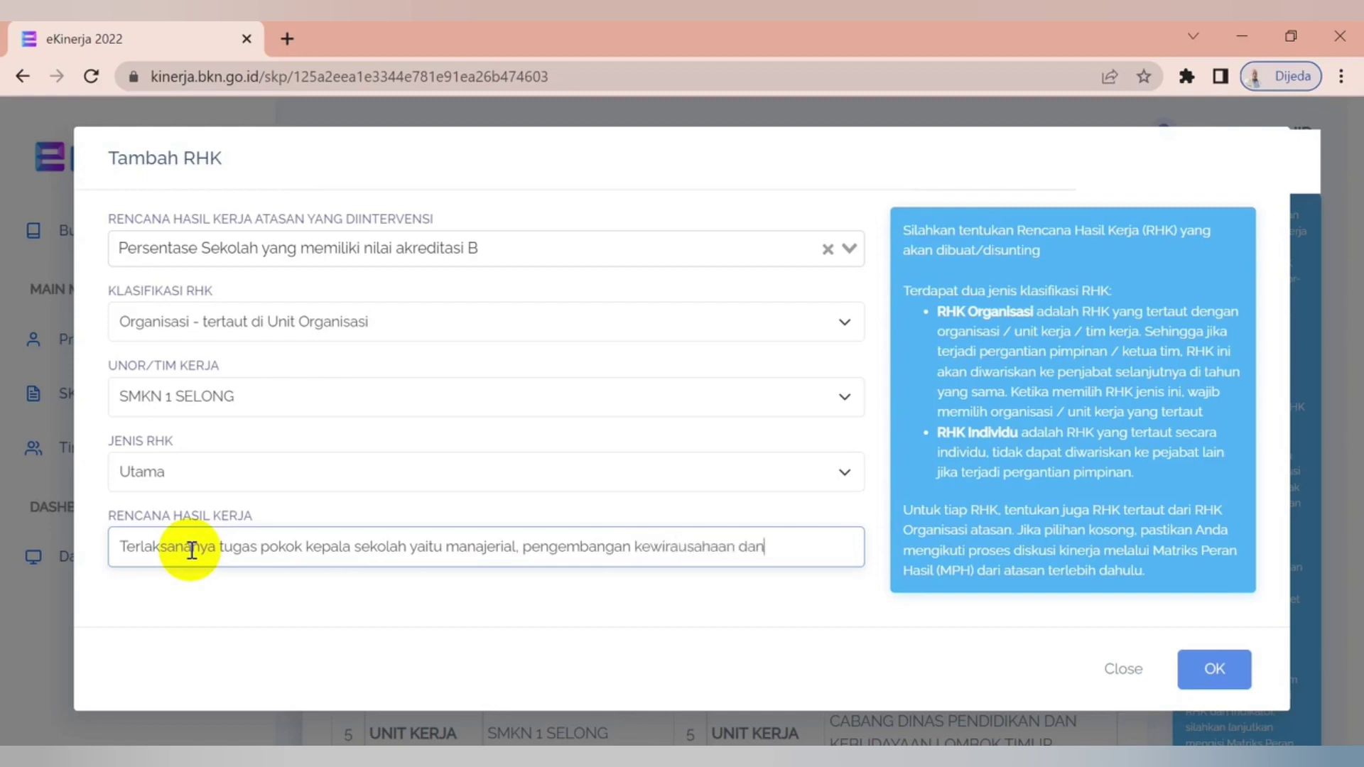
type(" supervisi terhada")
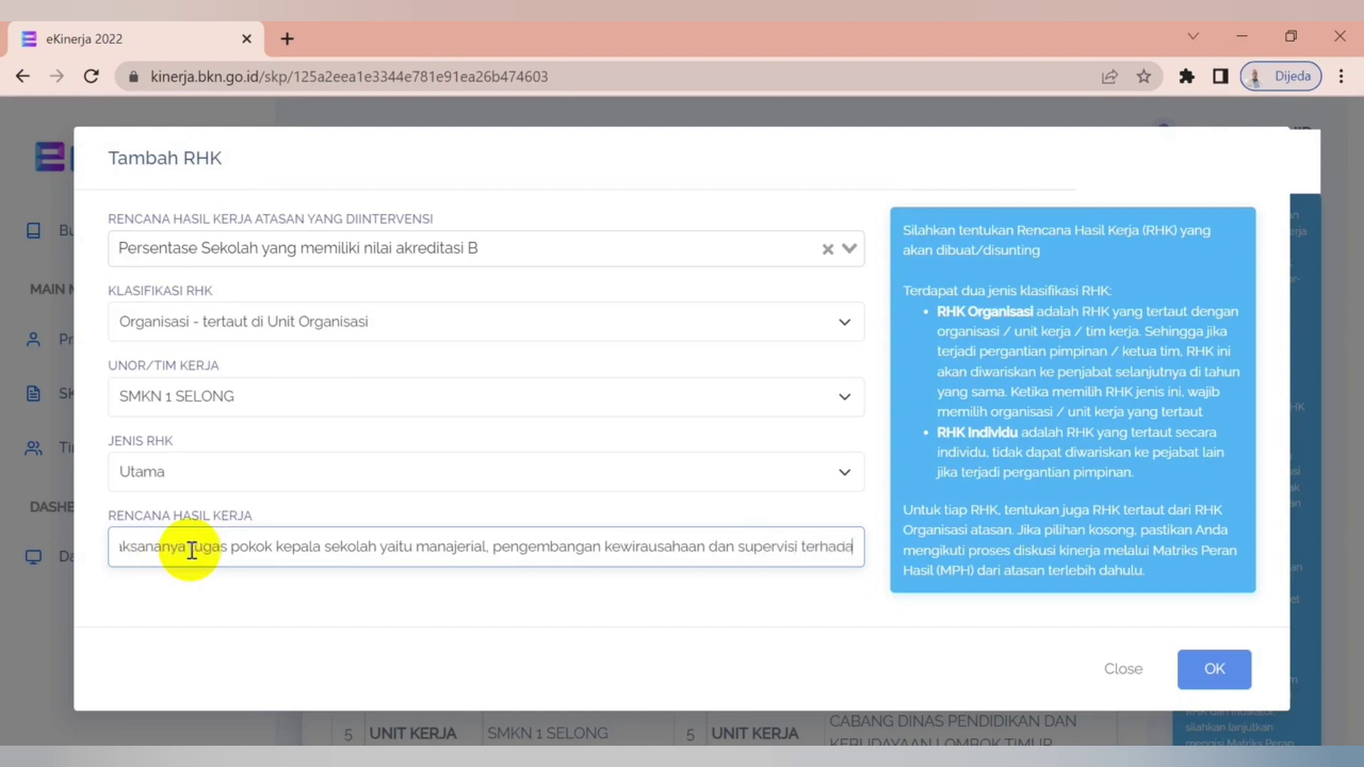
type("p guru")
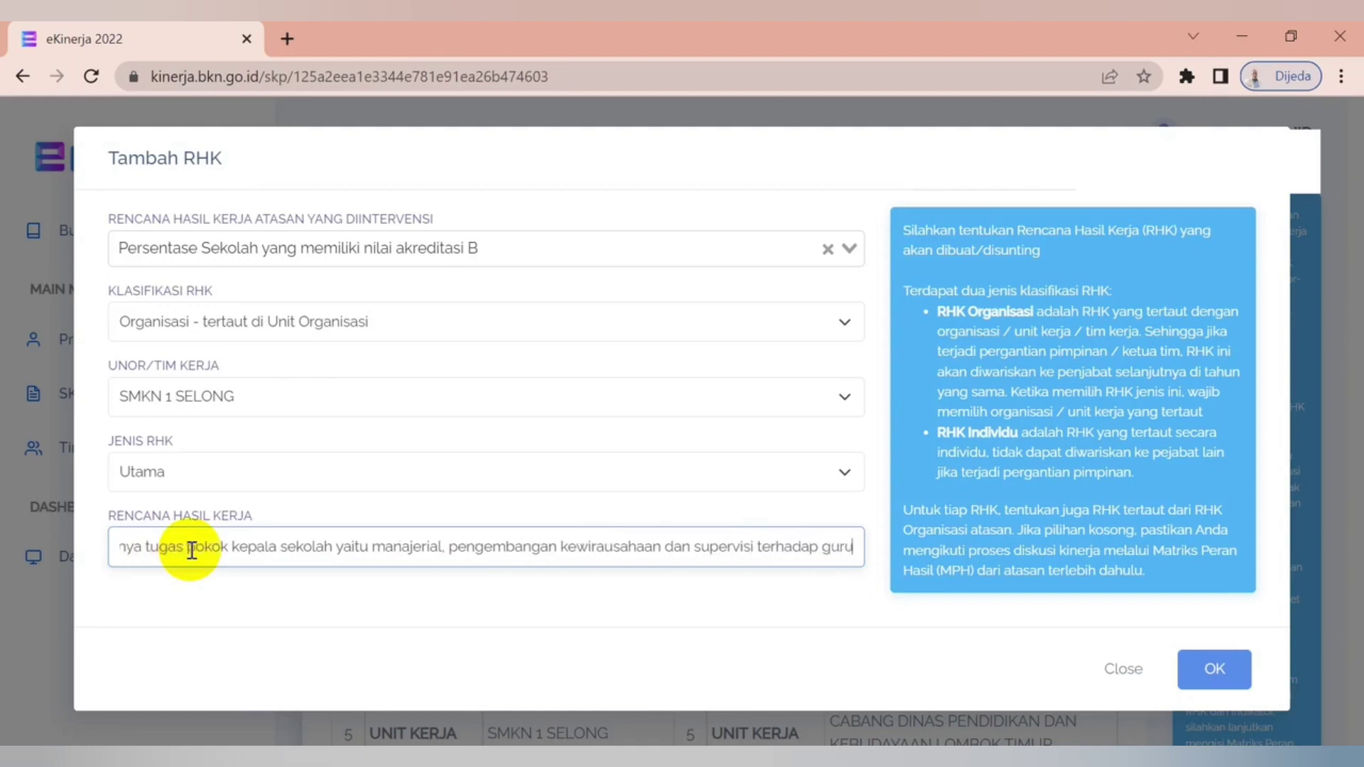
type(" dan tenag")
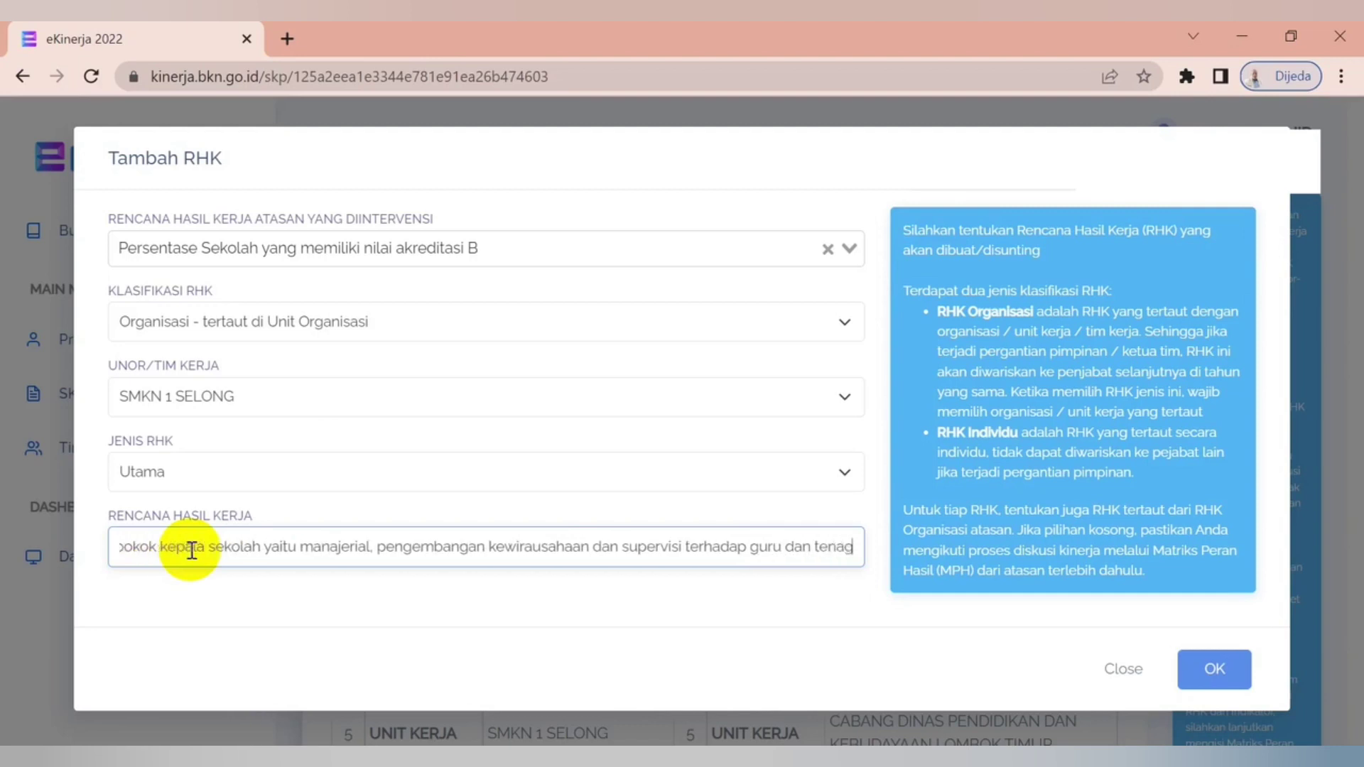
type("a keper")
type("idikan")
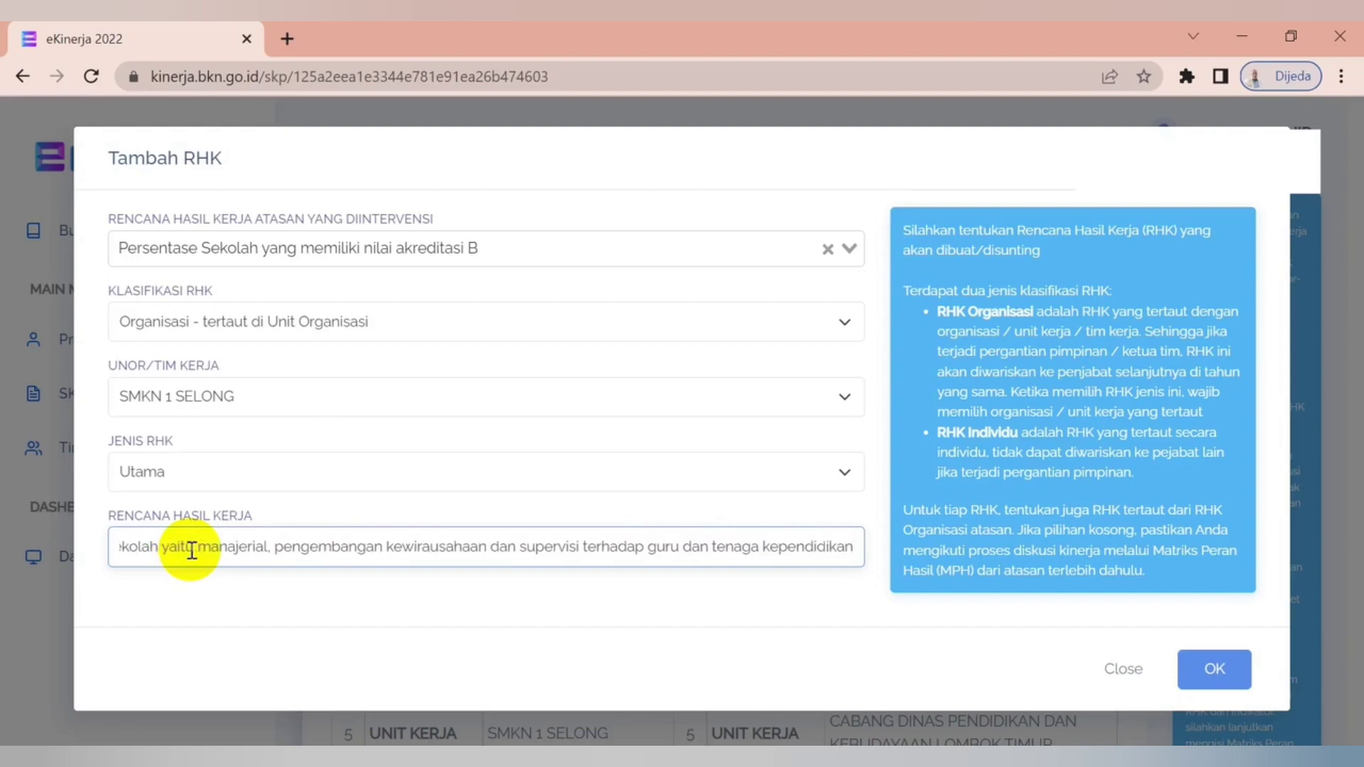
left_click(1213, 670)
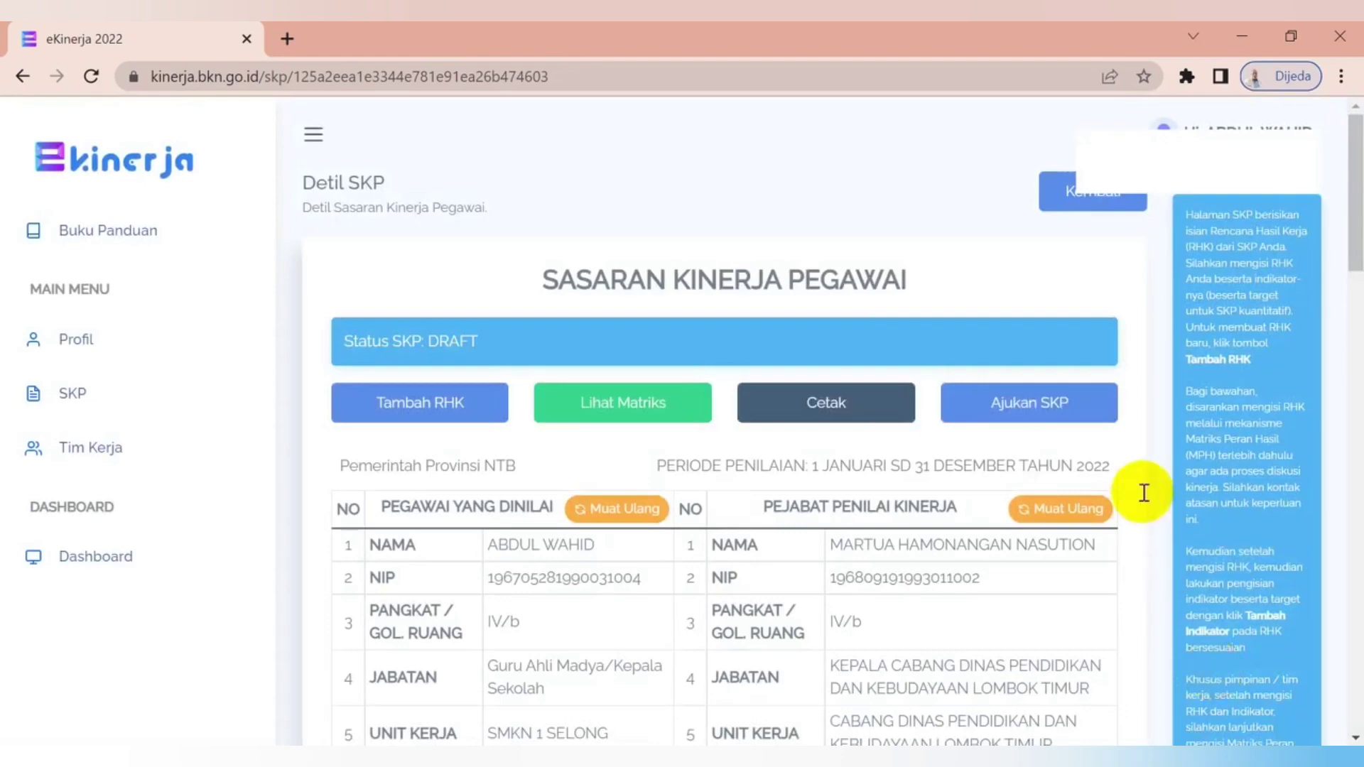
Step: Start a new indicator for the Utama RHK and set its Aspek to Kuantitas
left_click_drag(1352, 257, 1350, 393)
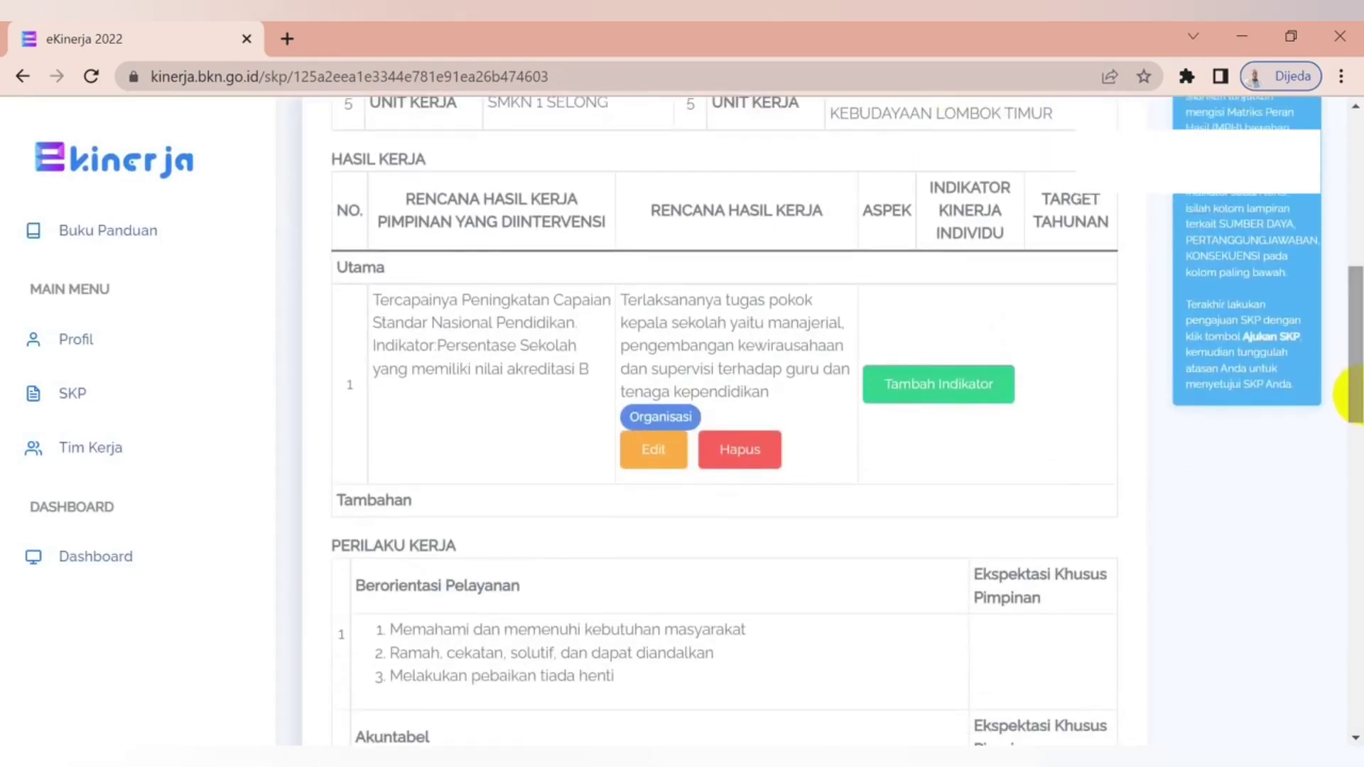
left_click(951, 395)
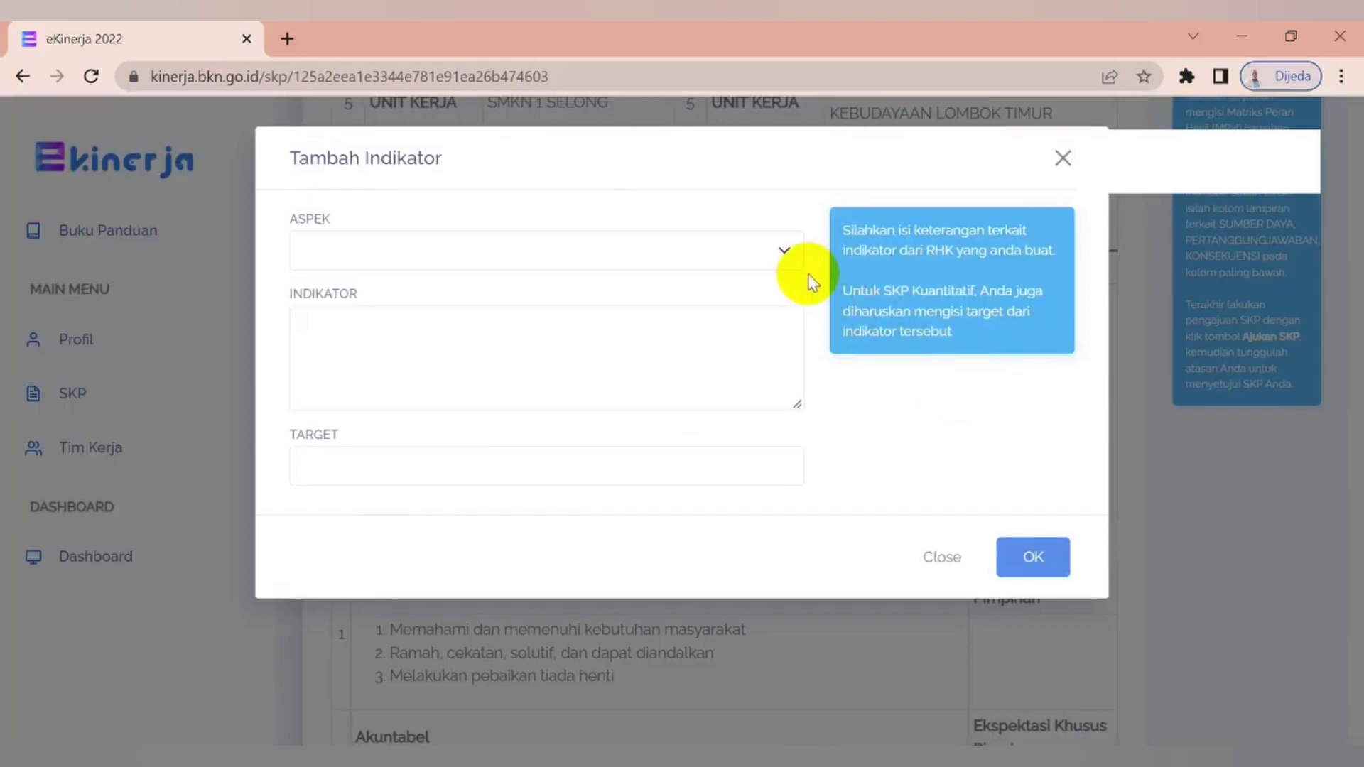
left_click(784, 252)
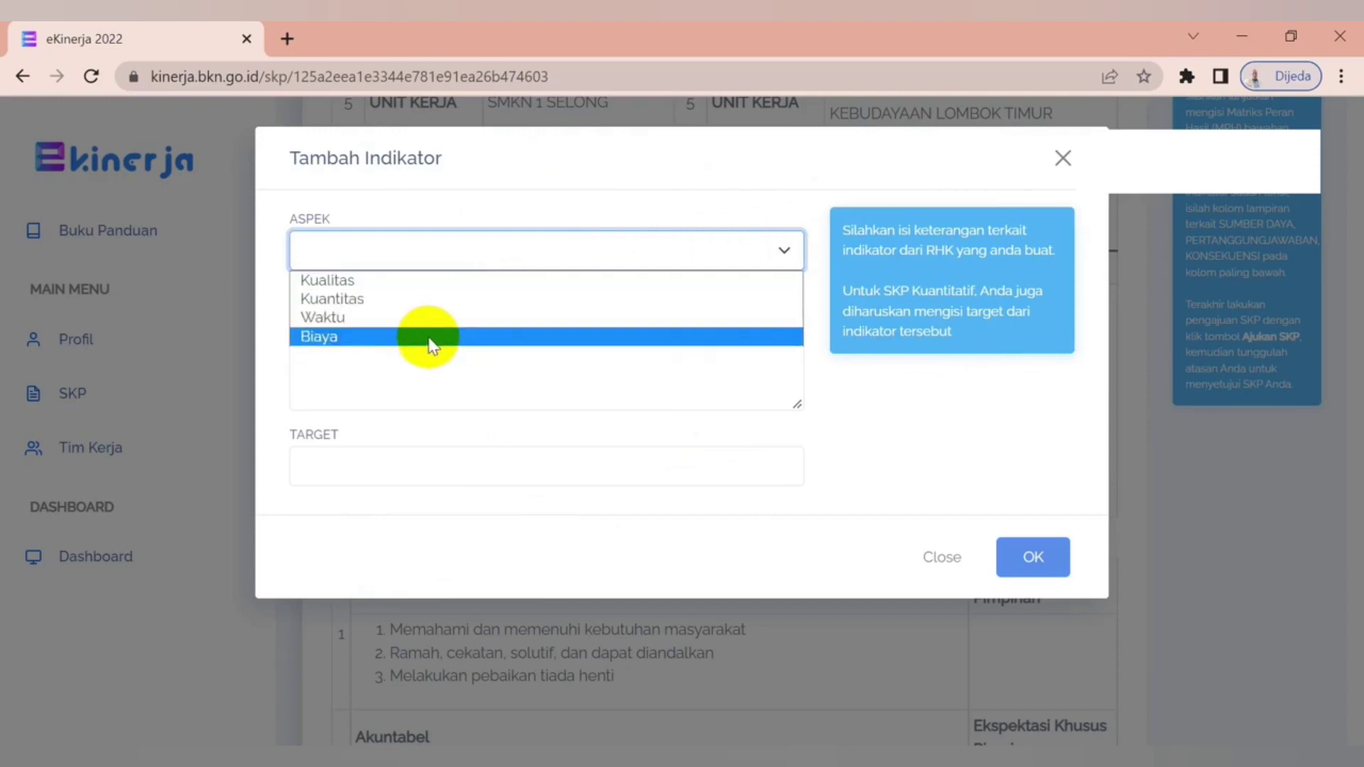
left_click(377, 301)
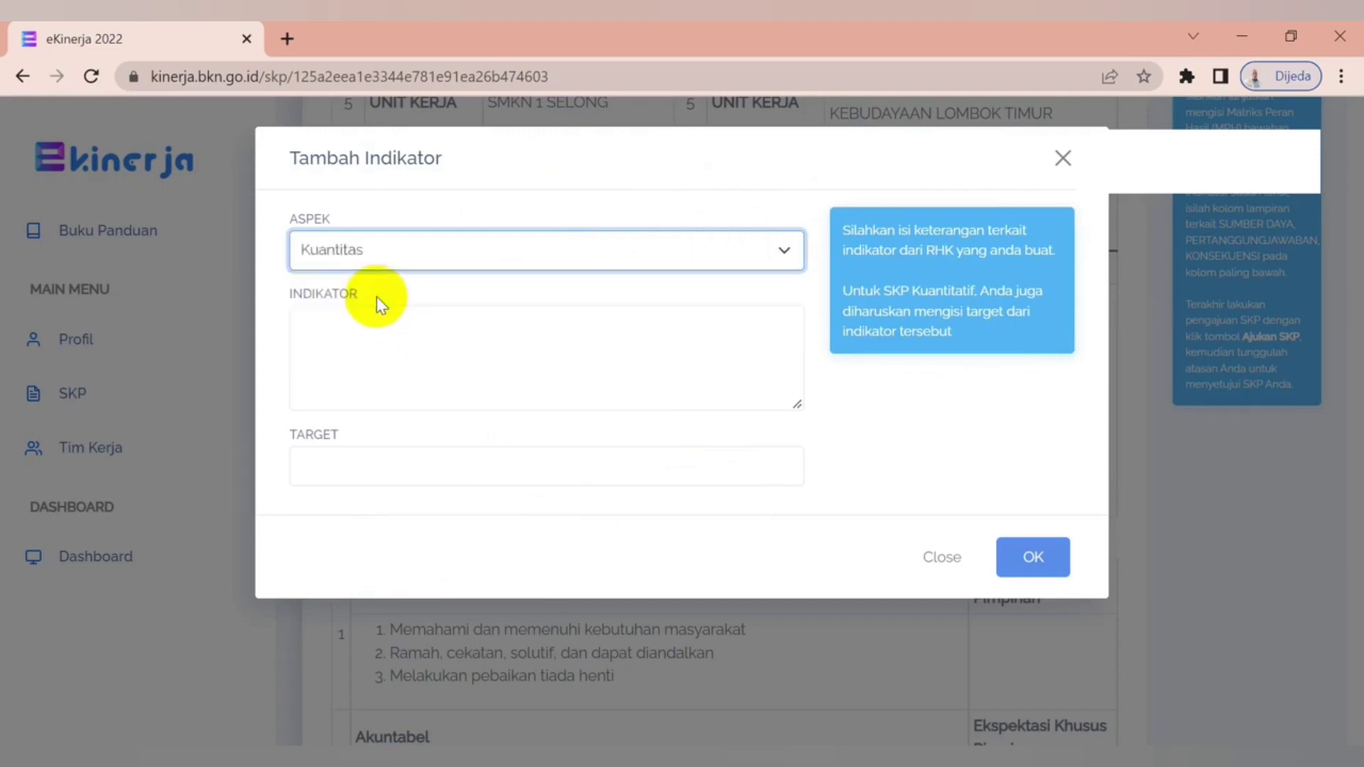
Step: Enter "Adanya laporan PKKS (Penilaian Kinerja Kepala Sekolah)" as the Indikator text
left_click(362, 338)
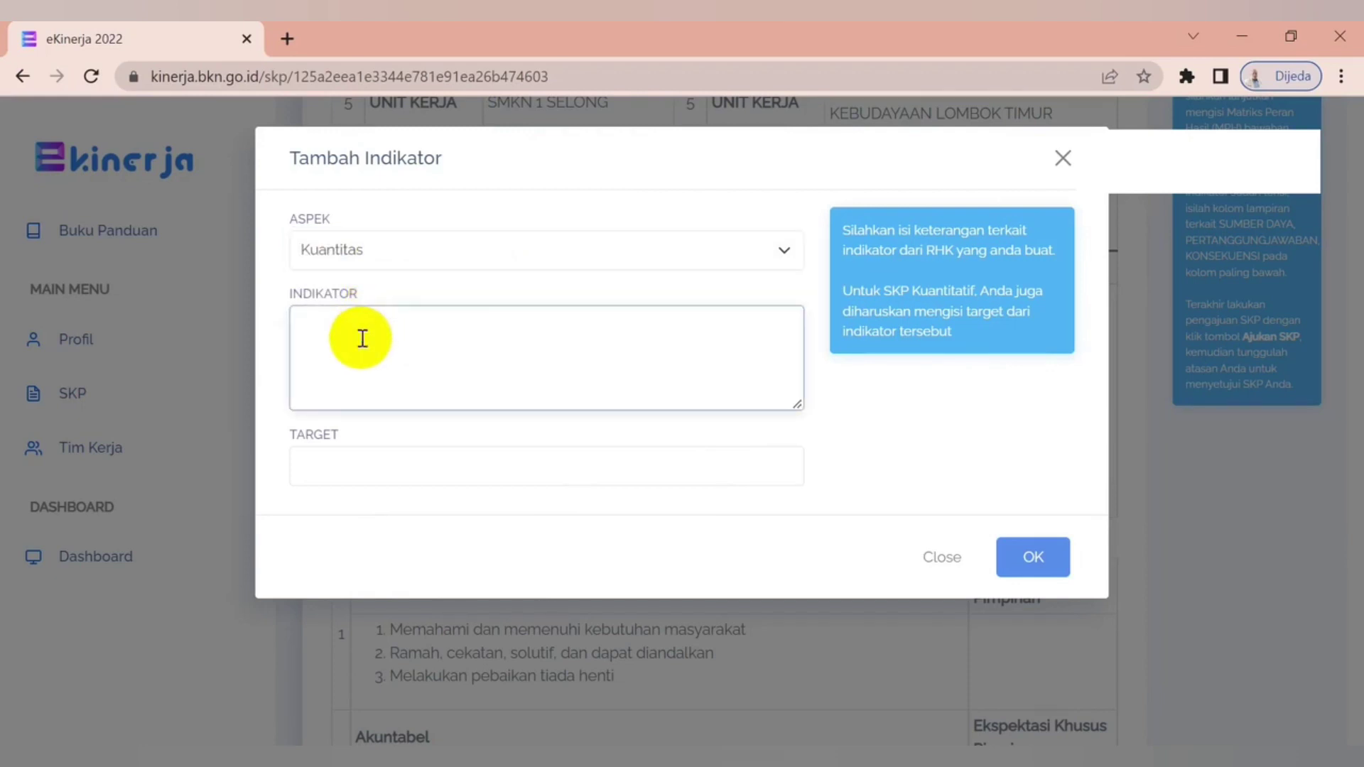
type("Ter")
key("BackSpace")
key("BackSpace")
type("Adanya ")
type("laporan PL")
type("L")
key("BackSpace")
type("KKS (Penilaian")
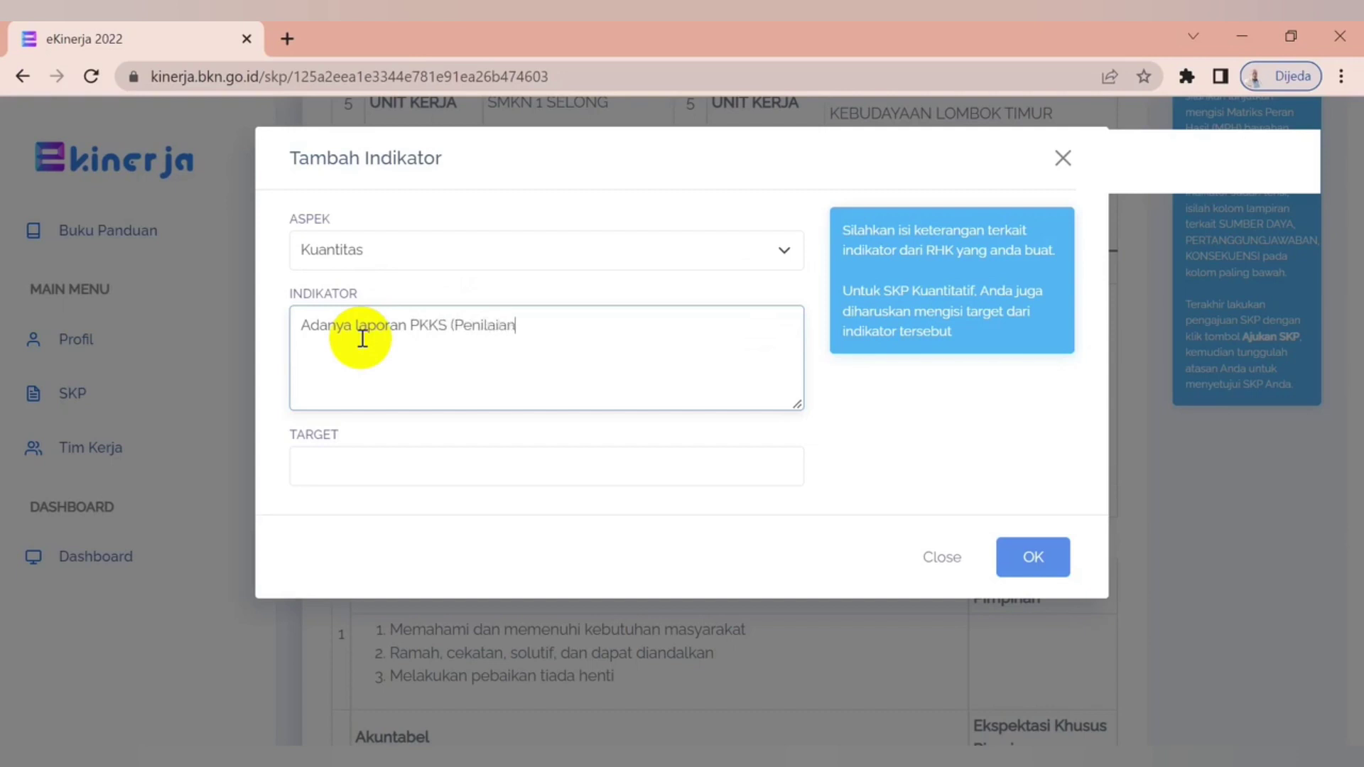
type(" Kinerja Kepala Sekolah")
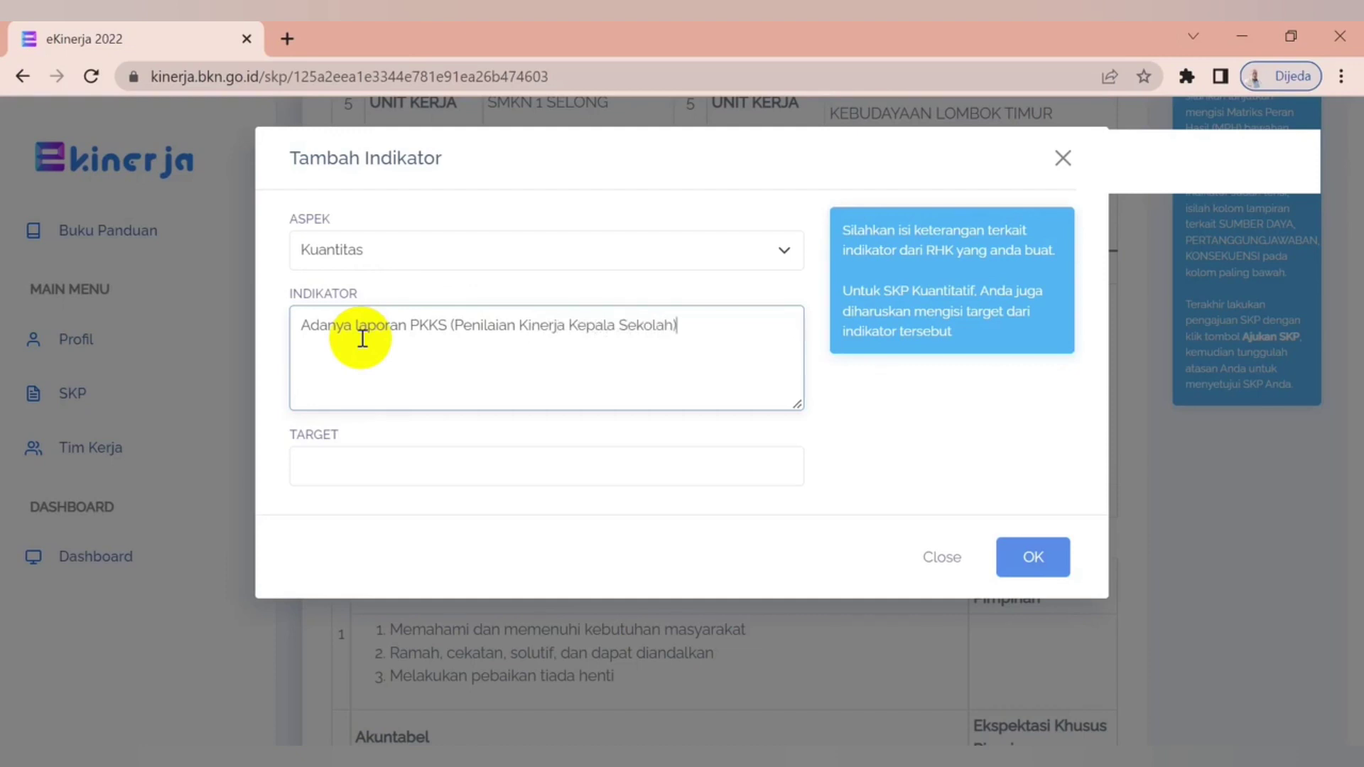
Step: Set the indicator's Target to "1 laporan" and save the indicator
left_click(344, 460)
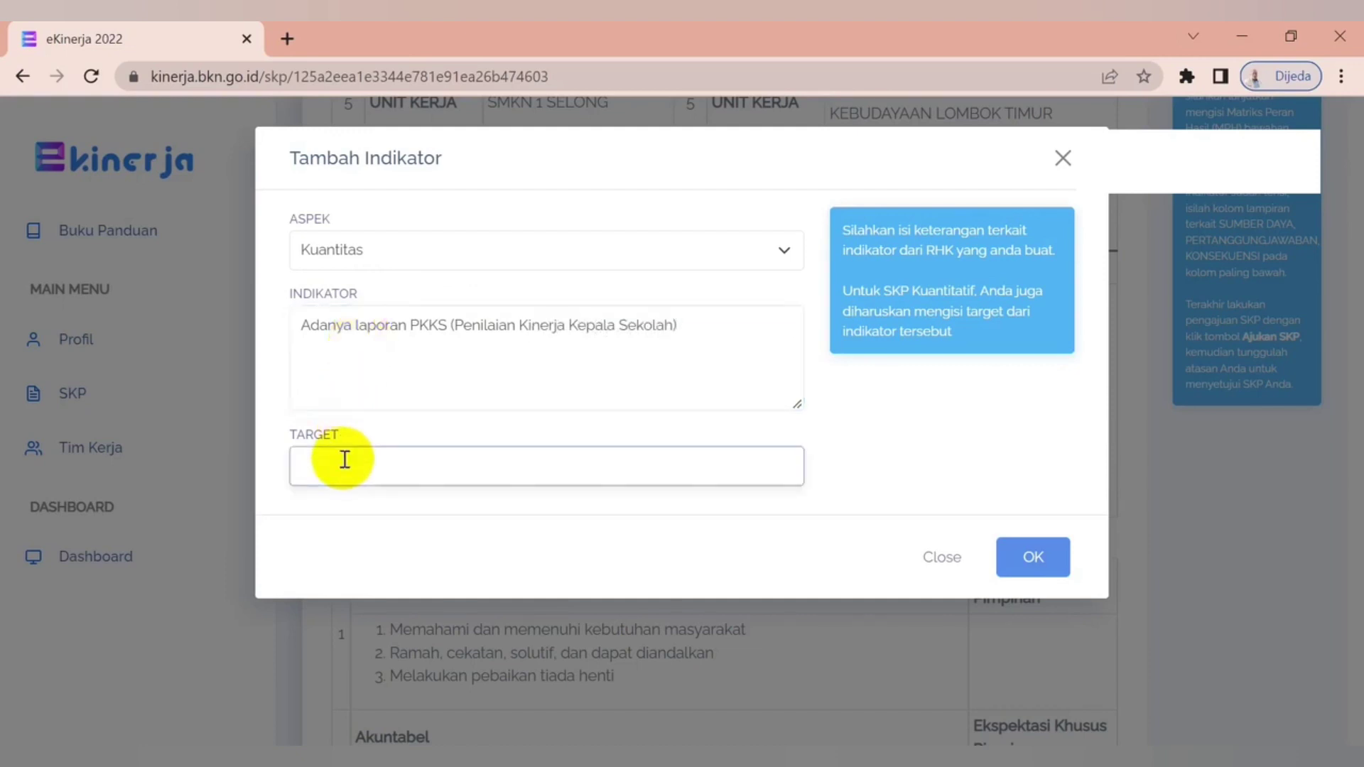
type("1 laporan")
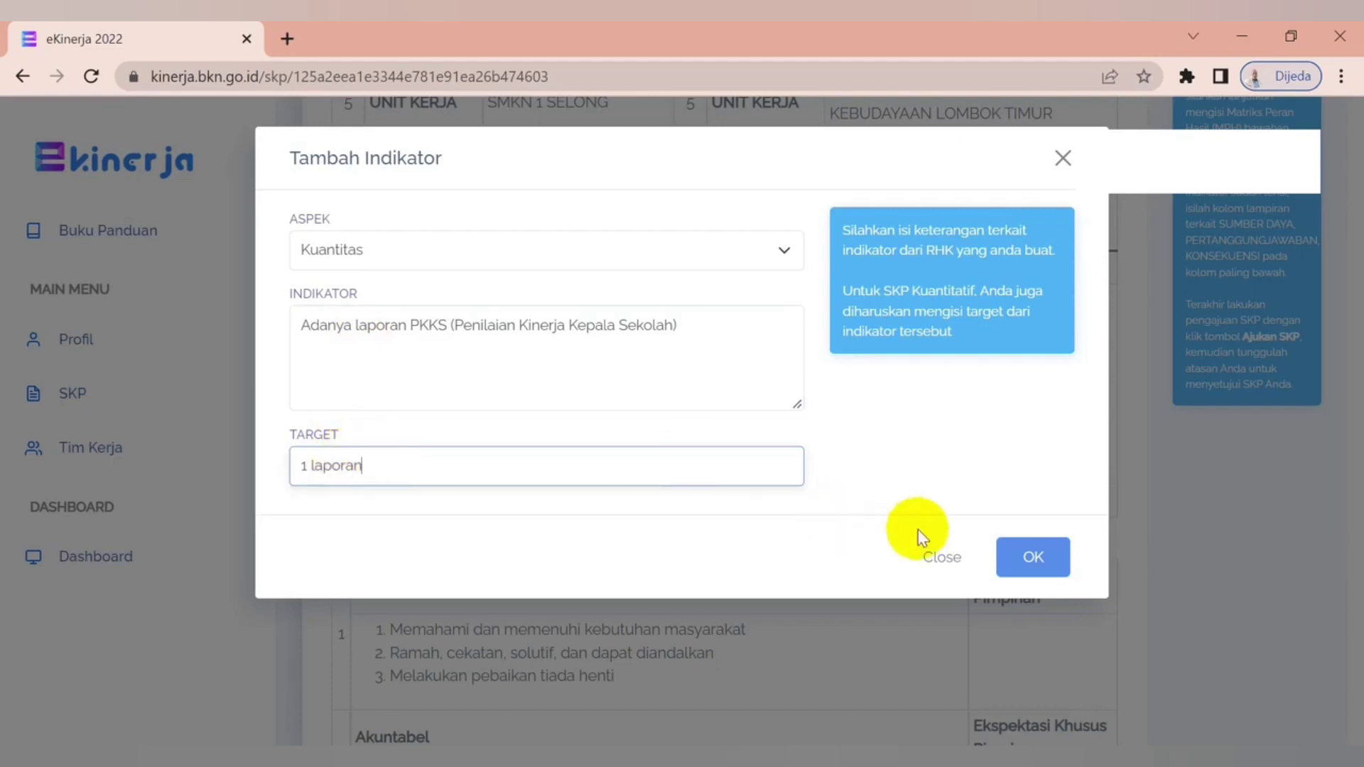
left_click(1028, 557)
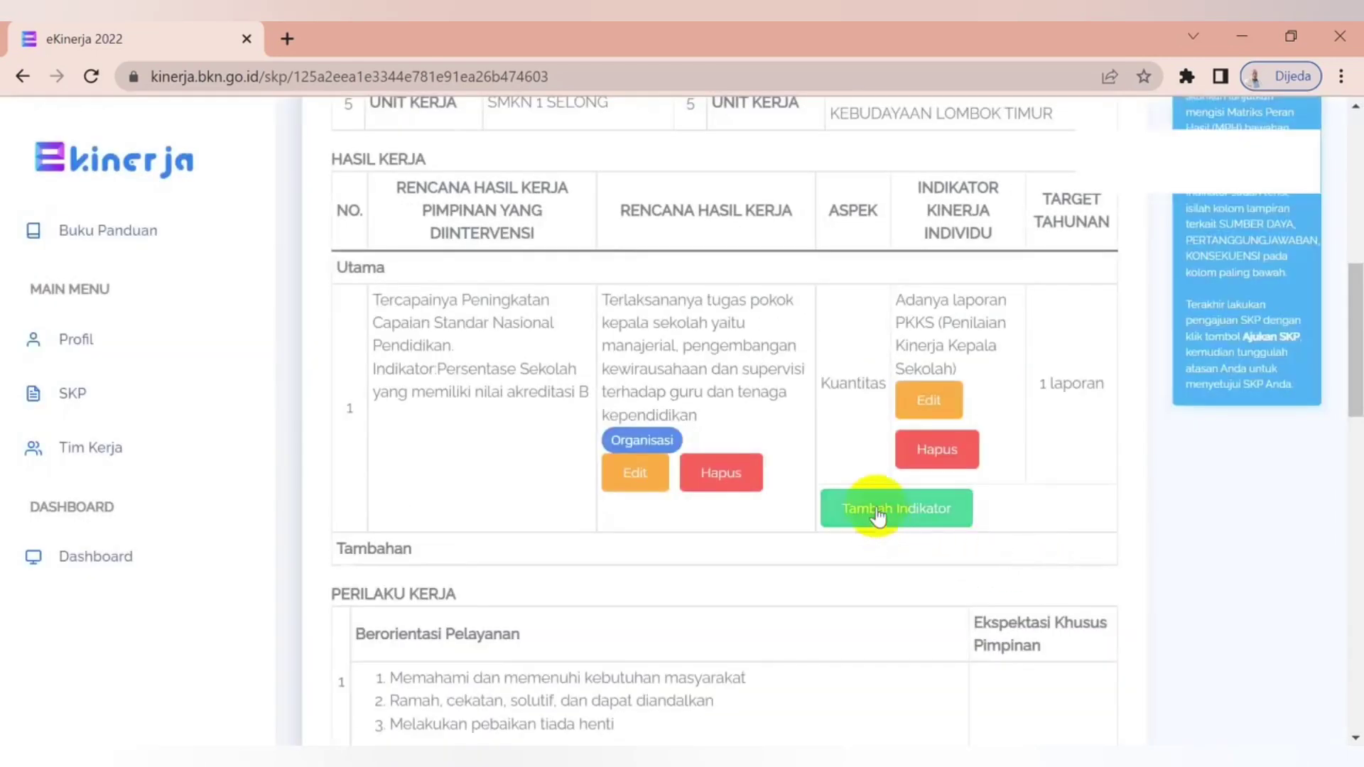
Step: Start a second indicator for the Utama RHK and set its Aspek to Kualitas
left_click(874, 508)
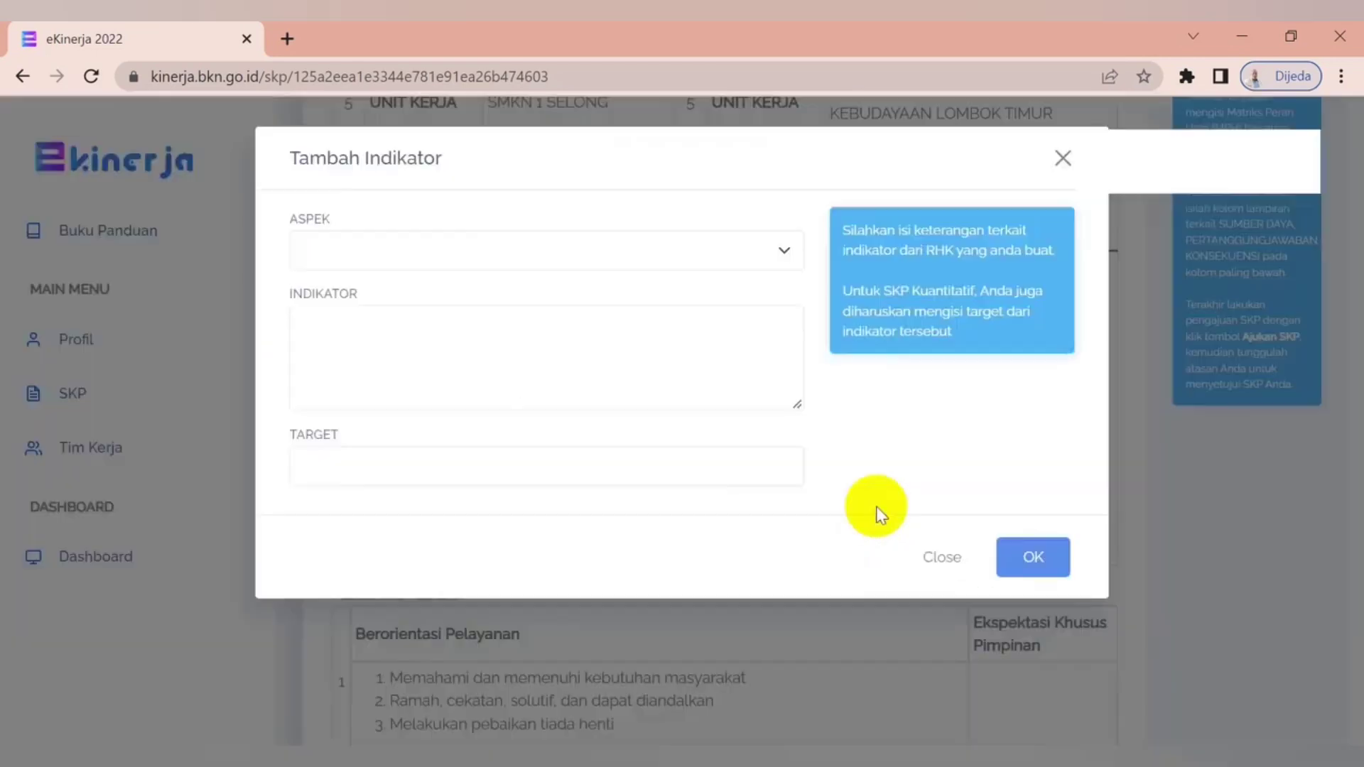
left_click(784, 252)
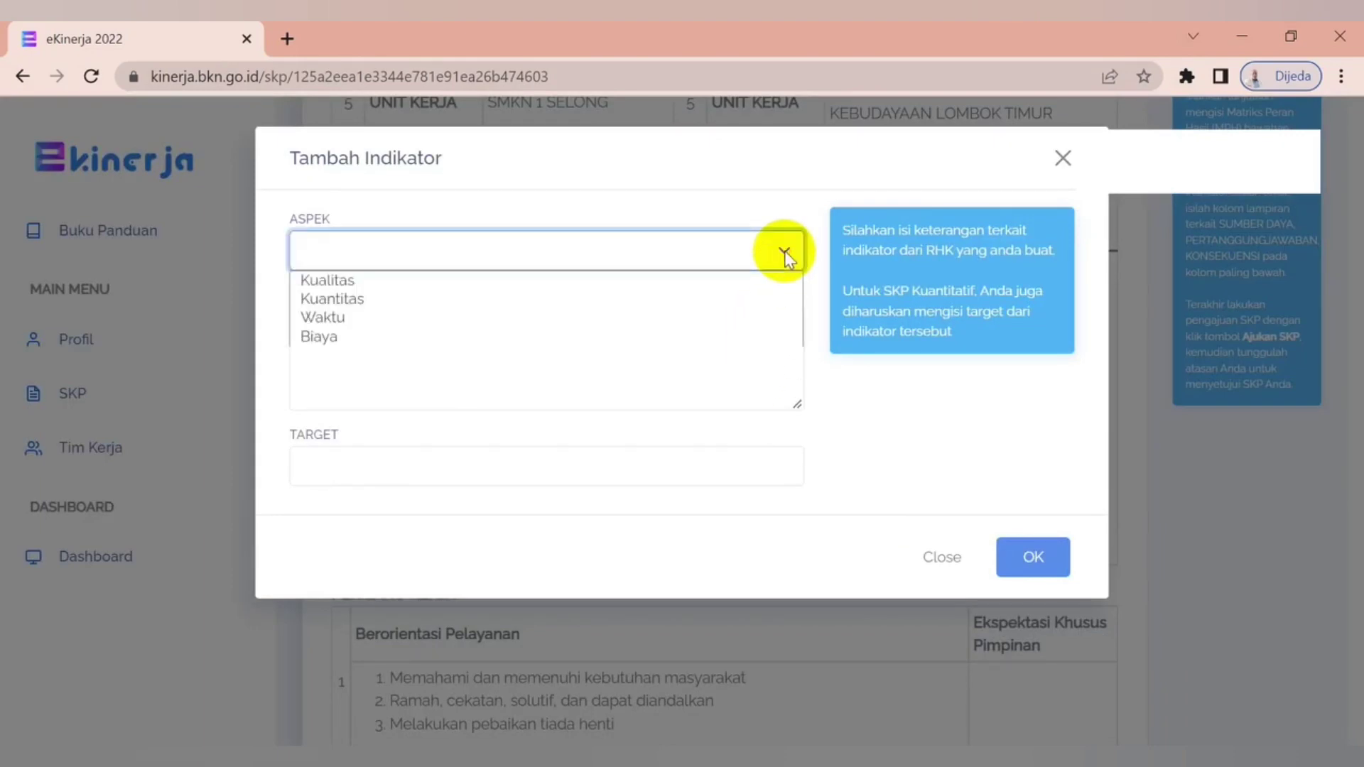
left_click(489, 279)
Step: Enter "Nilai dari PKKS (Penilaian Kinerja Kepala Sekolah)" as the Indikator text
left_click(445, 331)
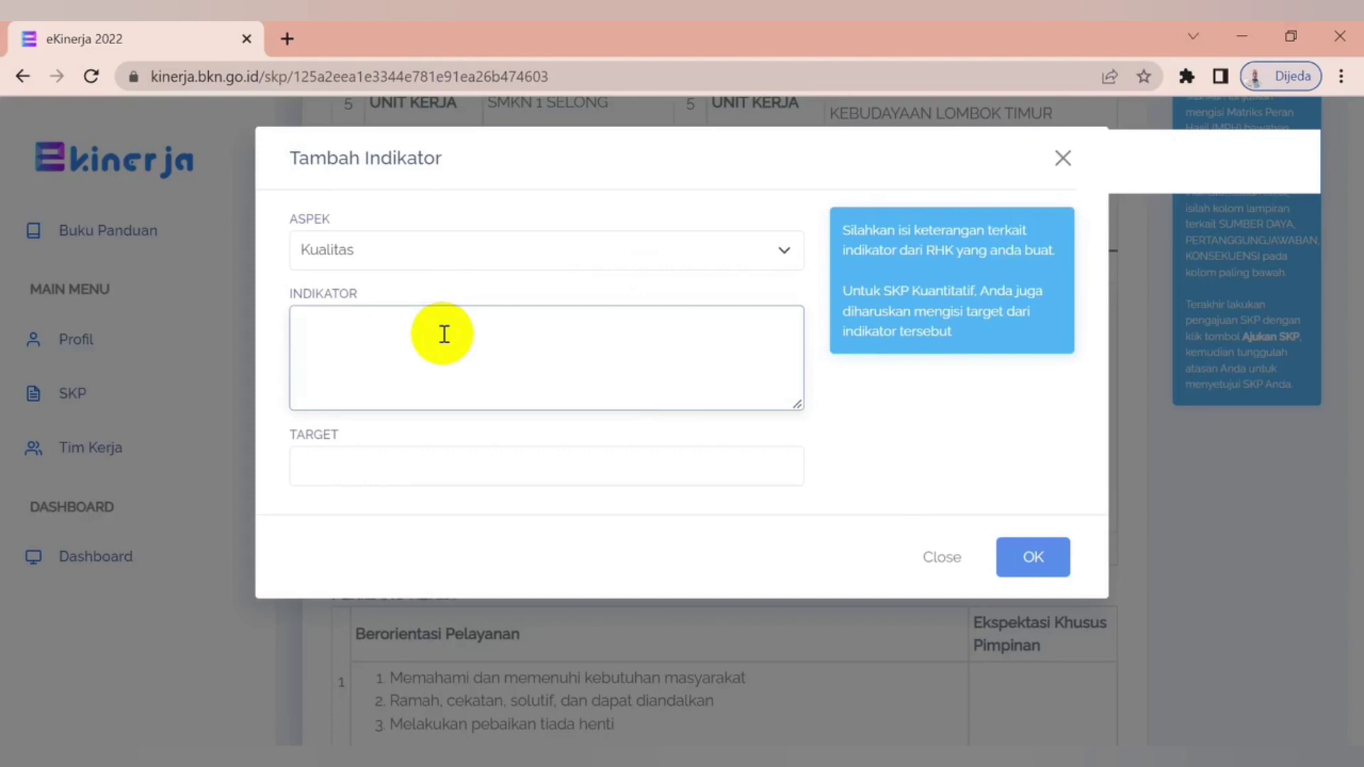
type("Nilai ")
type("sa")
type("ri")
key("BackSpace")
key("BackSpace")
type("dari PKKS (Pen")
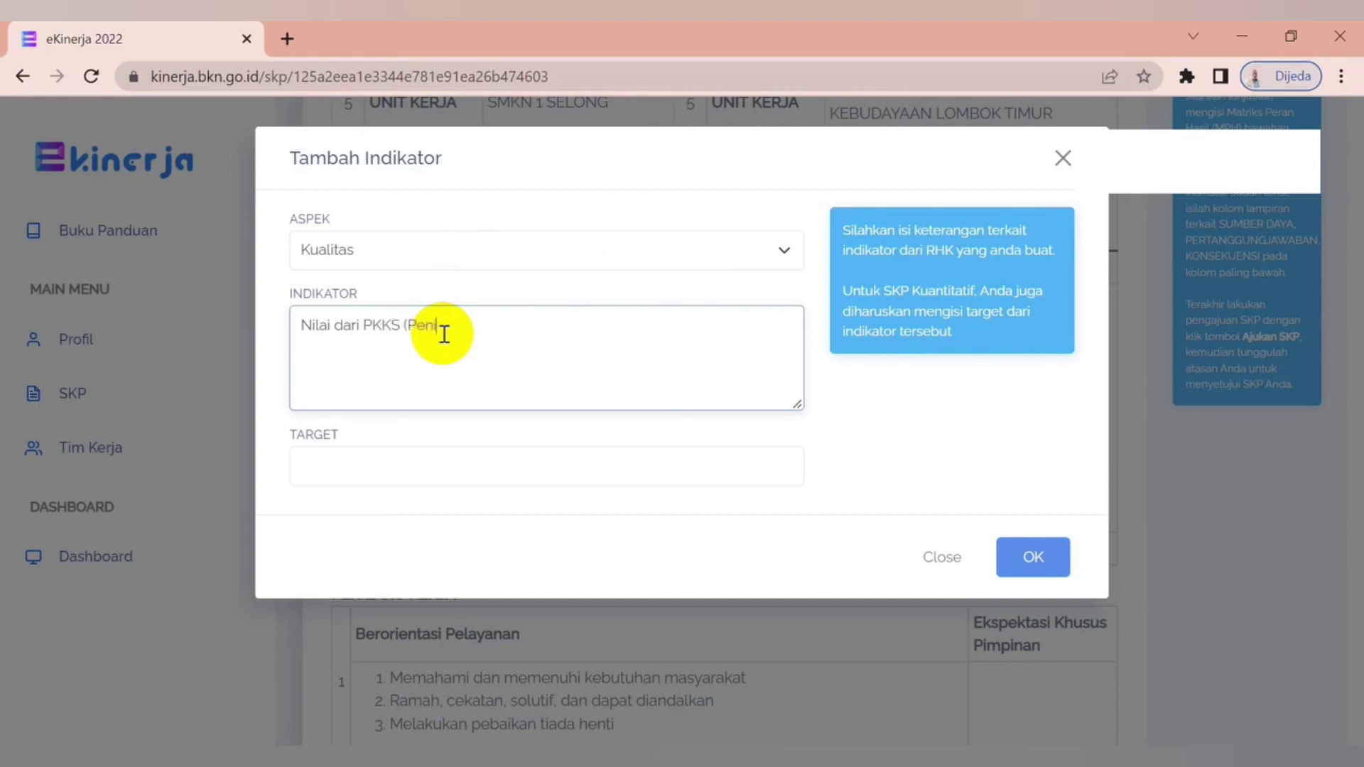
type("ilaian Kinerja Kepala Sekol")
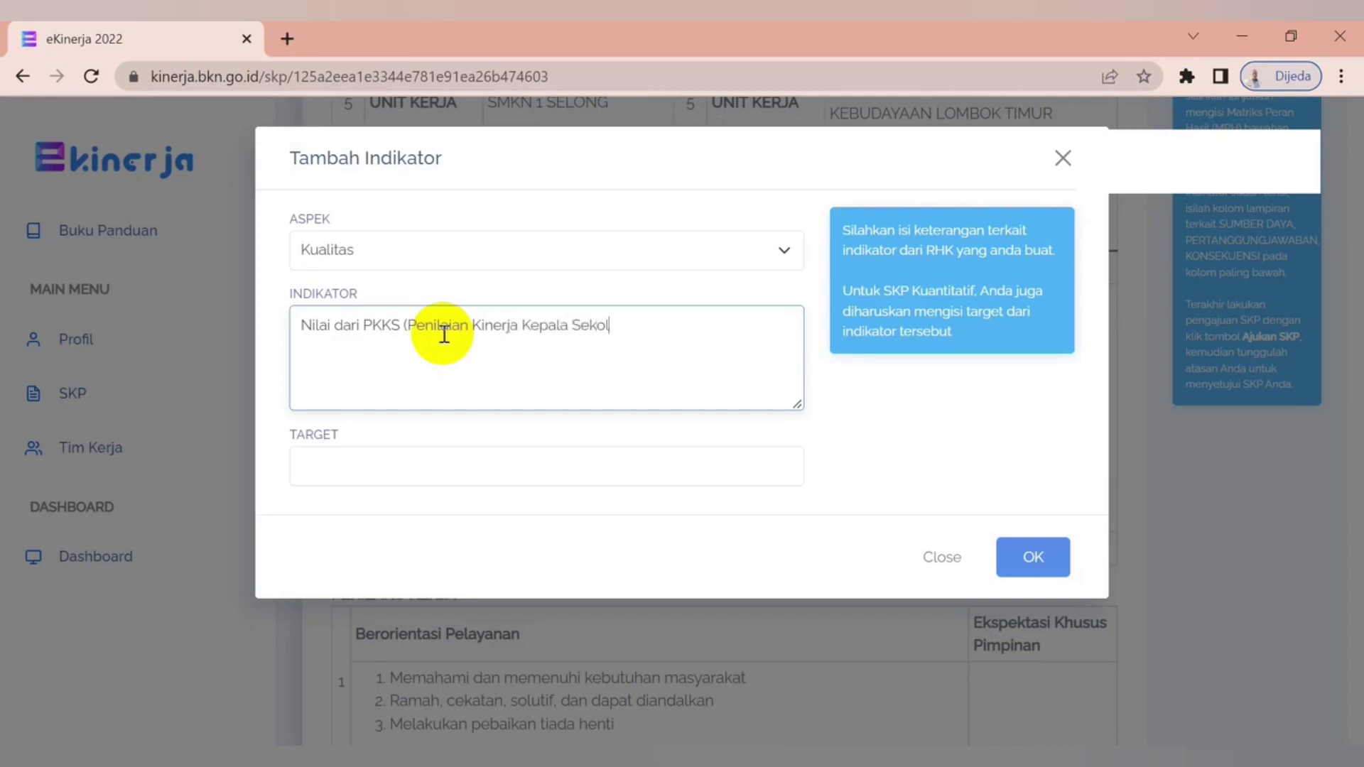
type("ah_")
key("BackSpace")
type(")")
Step: Set the Kualitas indicator's Target to "76 - 90%" and save the indicator
left_click(362, 461)
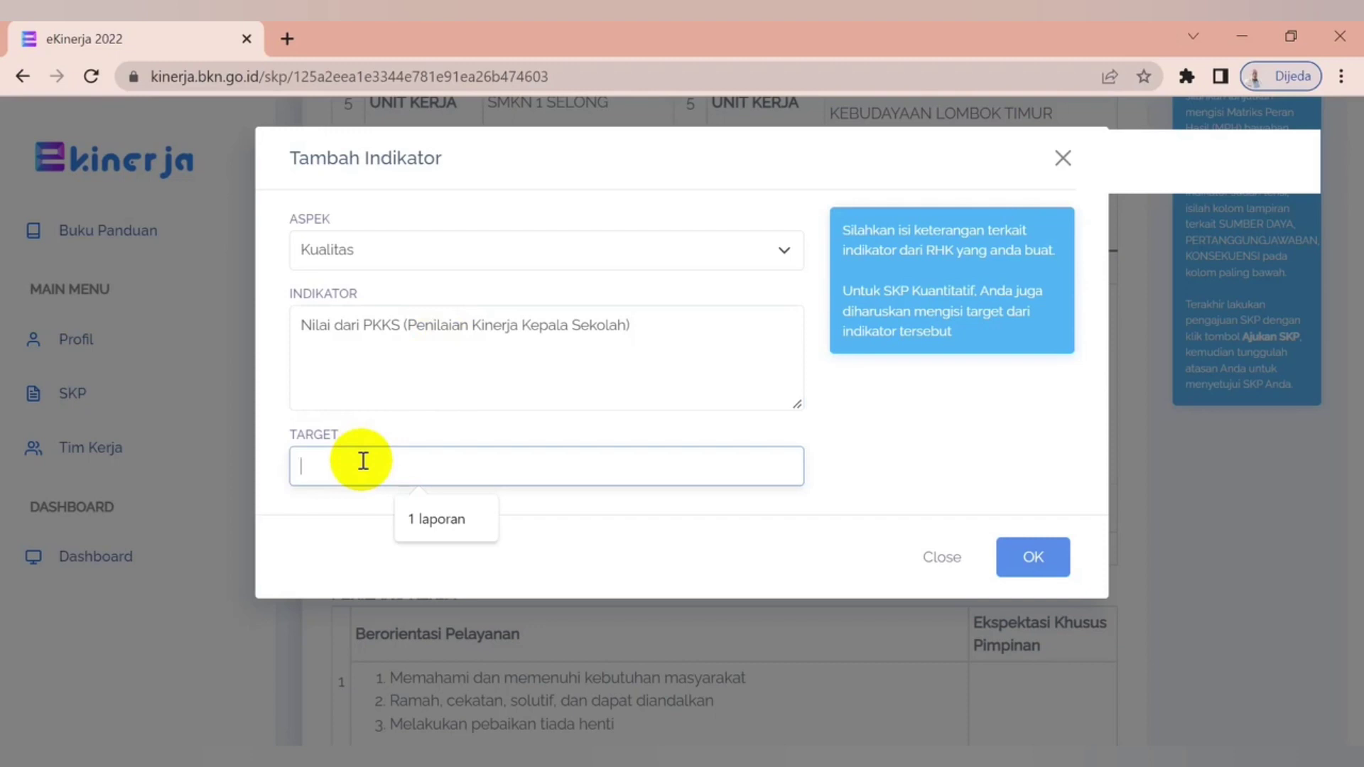
type("76")
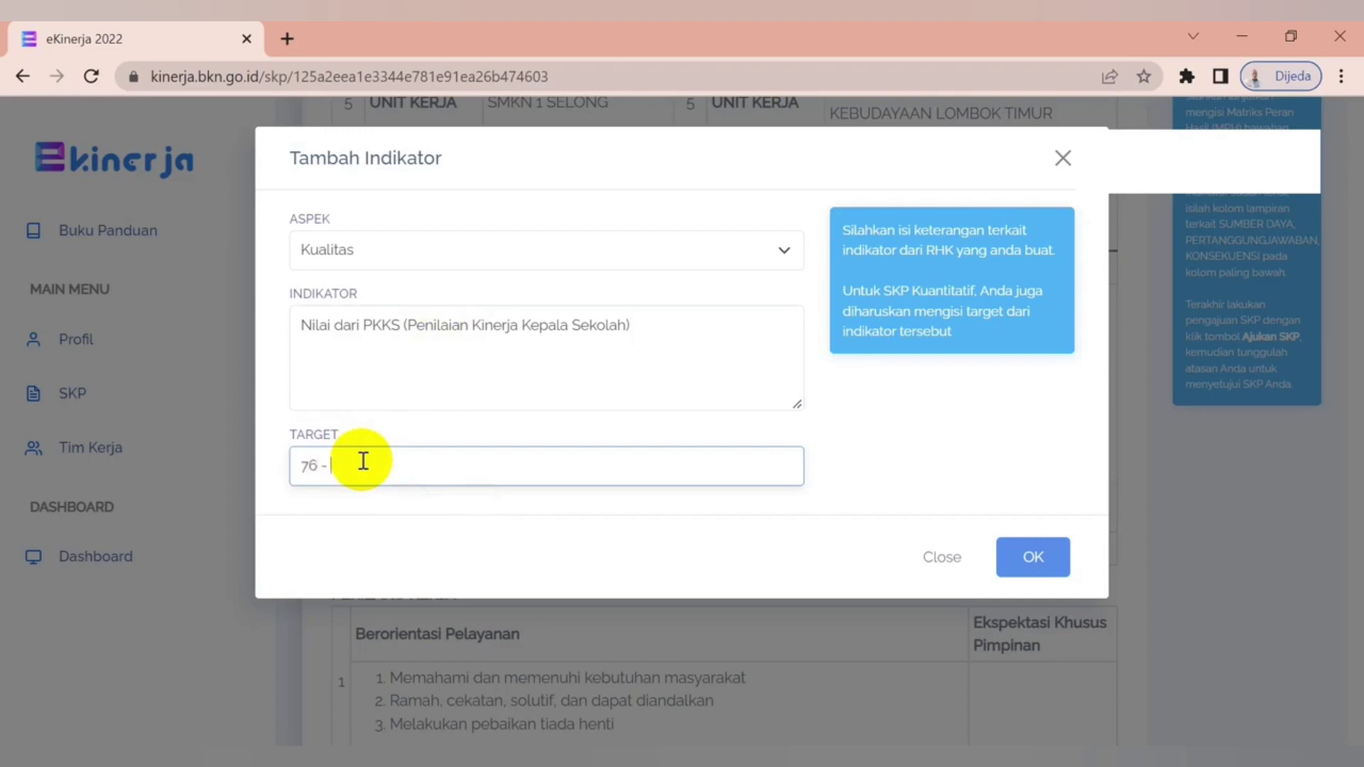
type(" - 90%")
left_click(1030, 559)
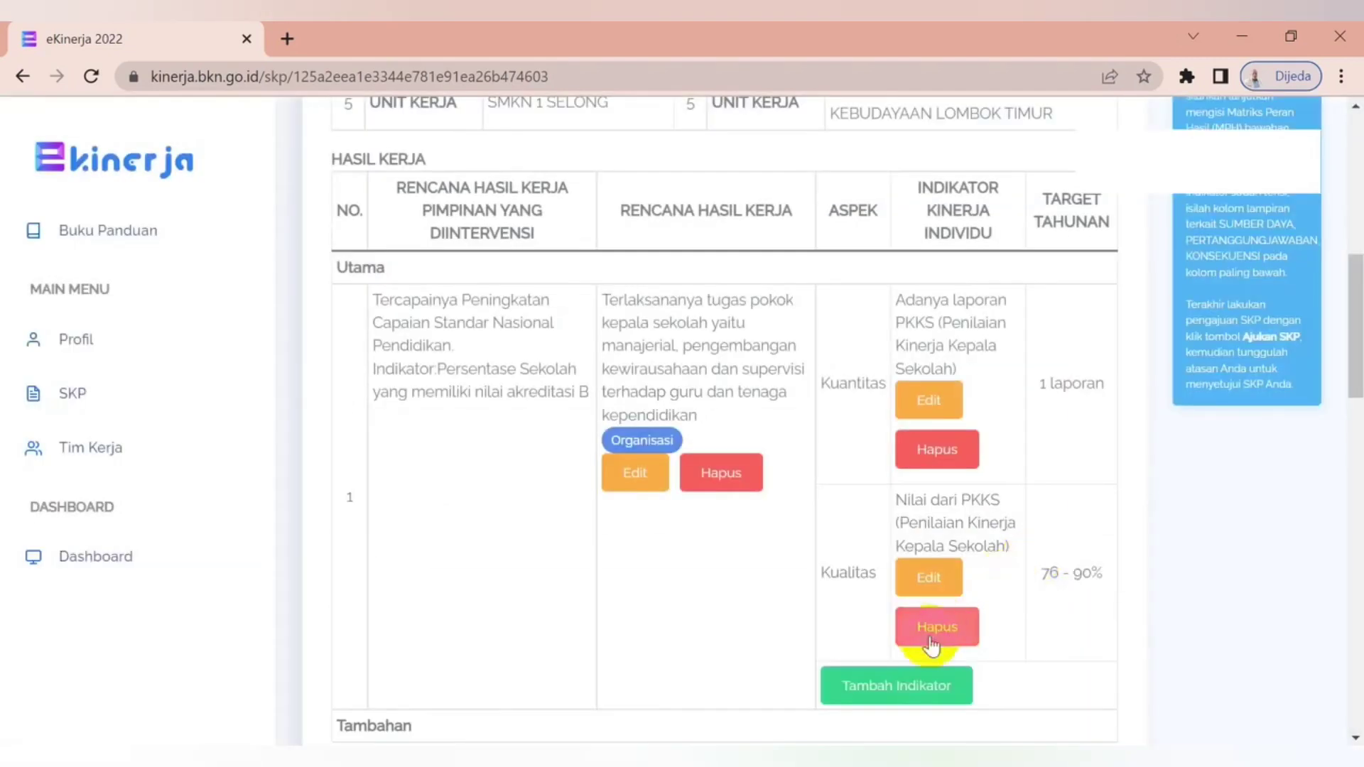
Step: Start a third indicator for the Utama RHK with Aspek Waktu and the Indikator text "Ketepatan waktu pelaksanaan tugas"
left_click(891, 686)
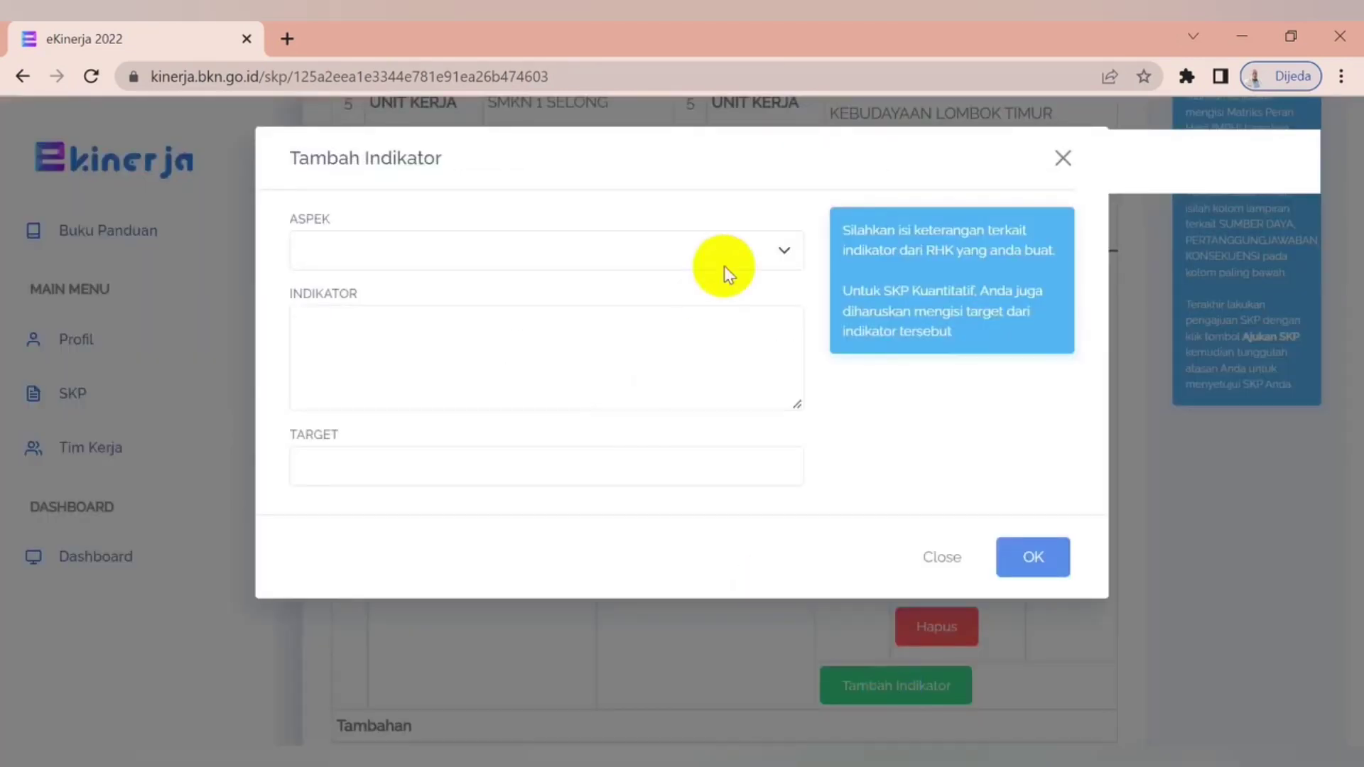
left_click(779, 252)
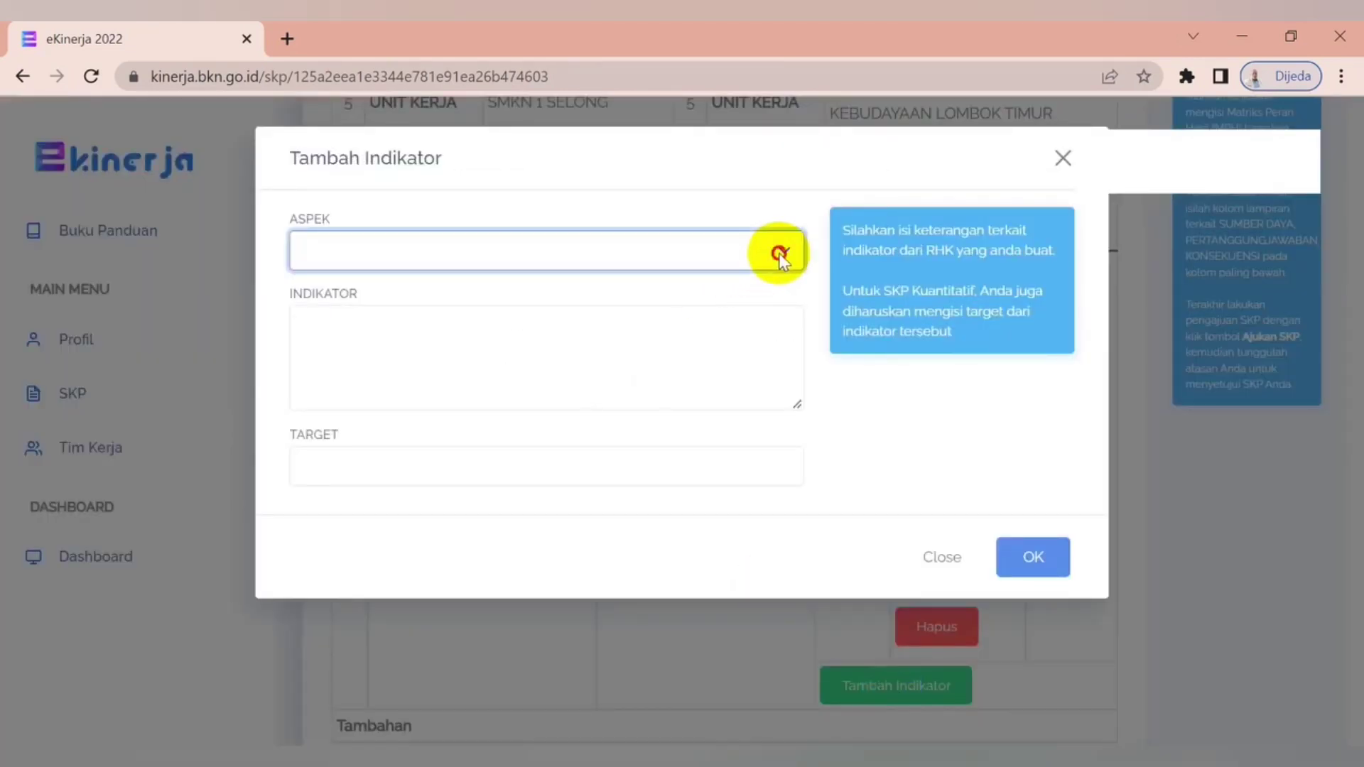
left_click(542, 318)
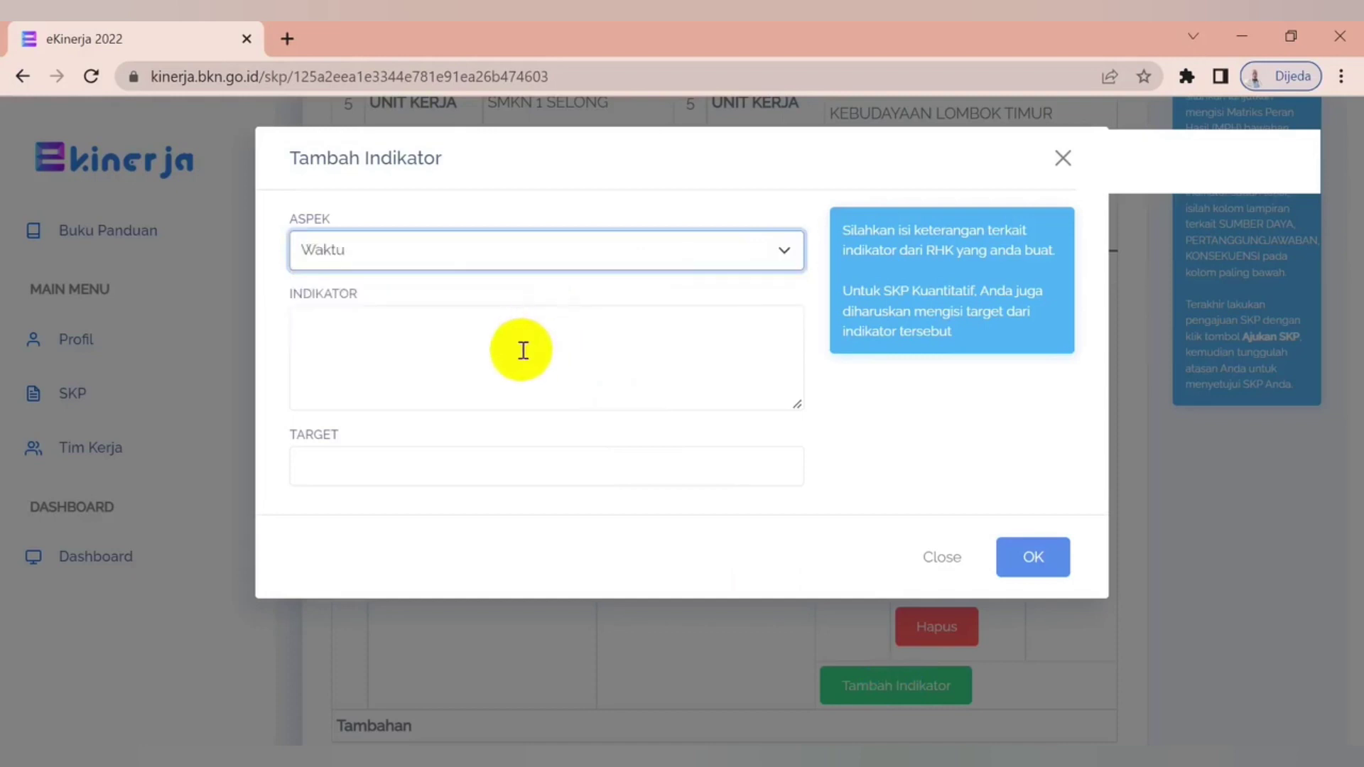
left_click(523, 350)
type("Kete")
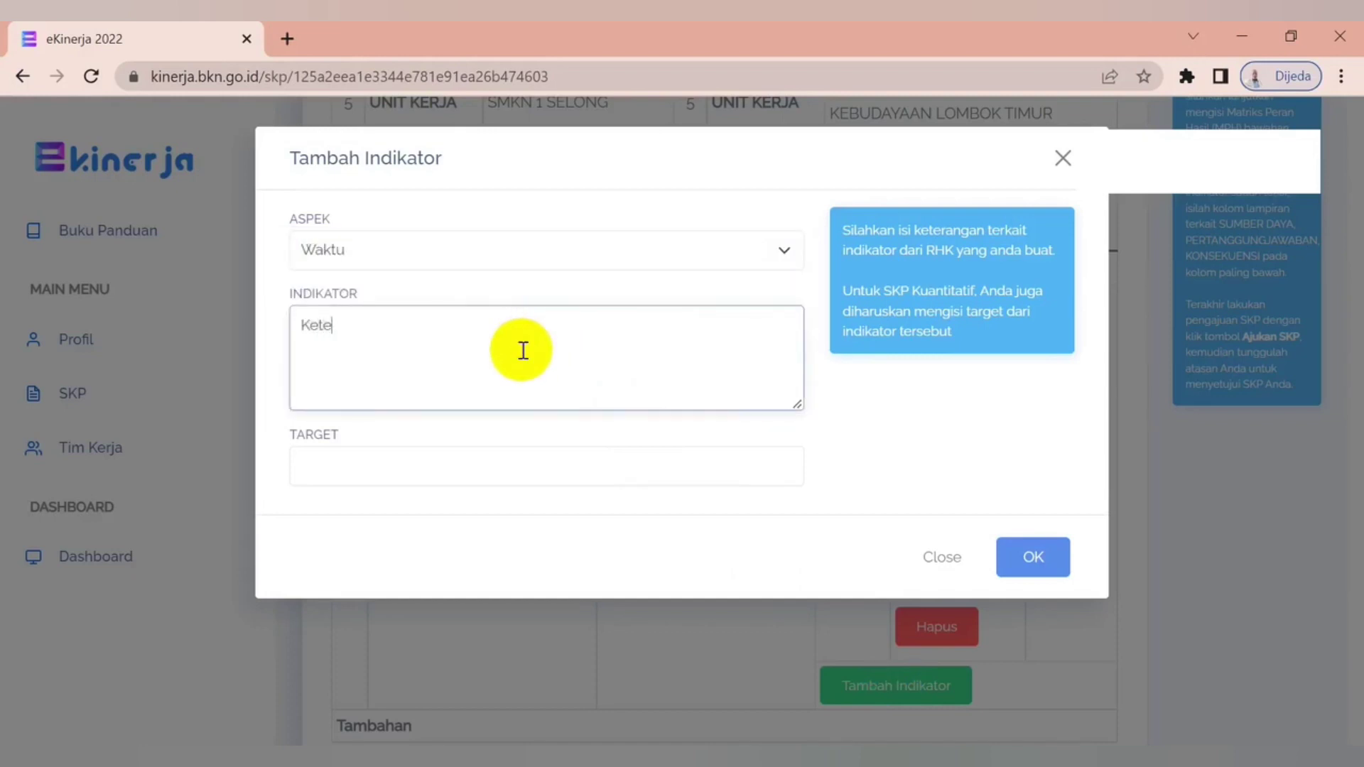
type("patan waktu pelaksanaan ")
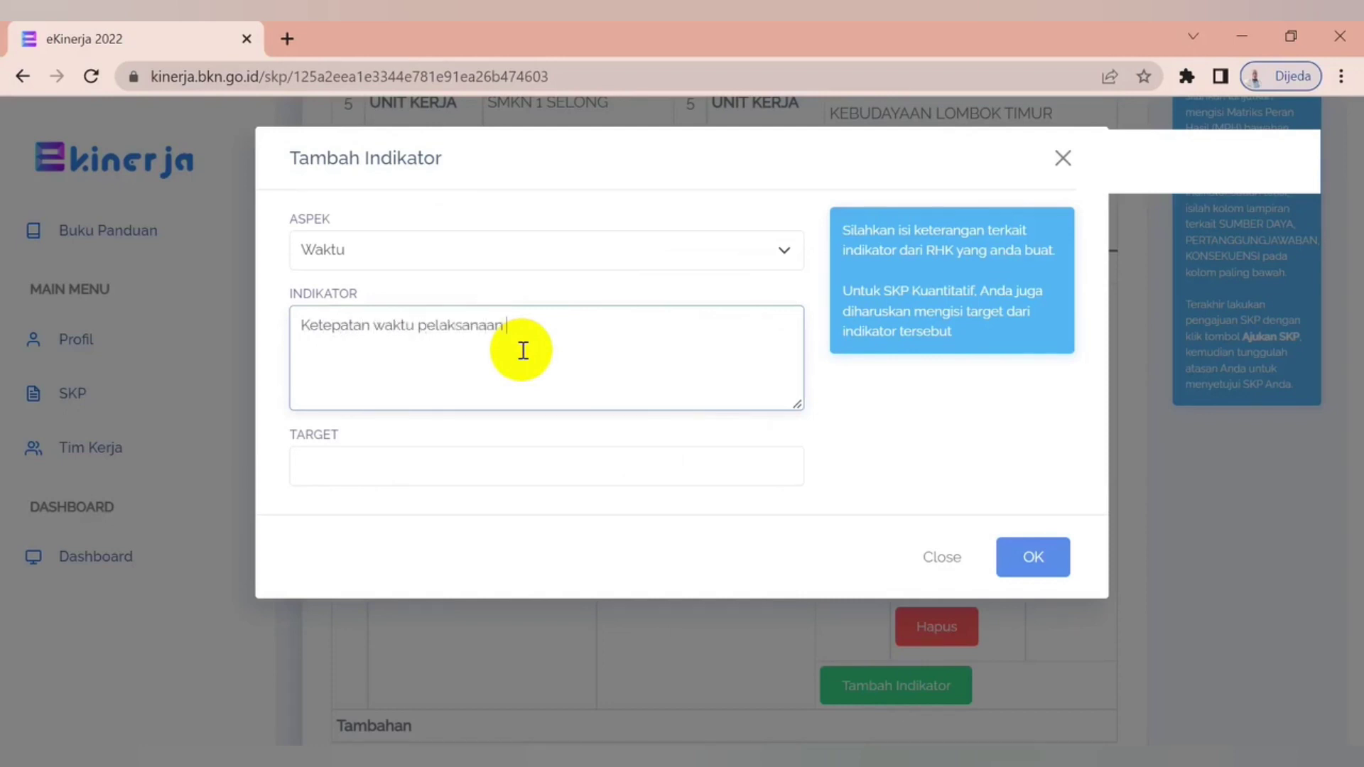
type("tugas")
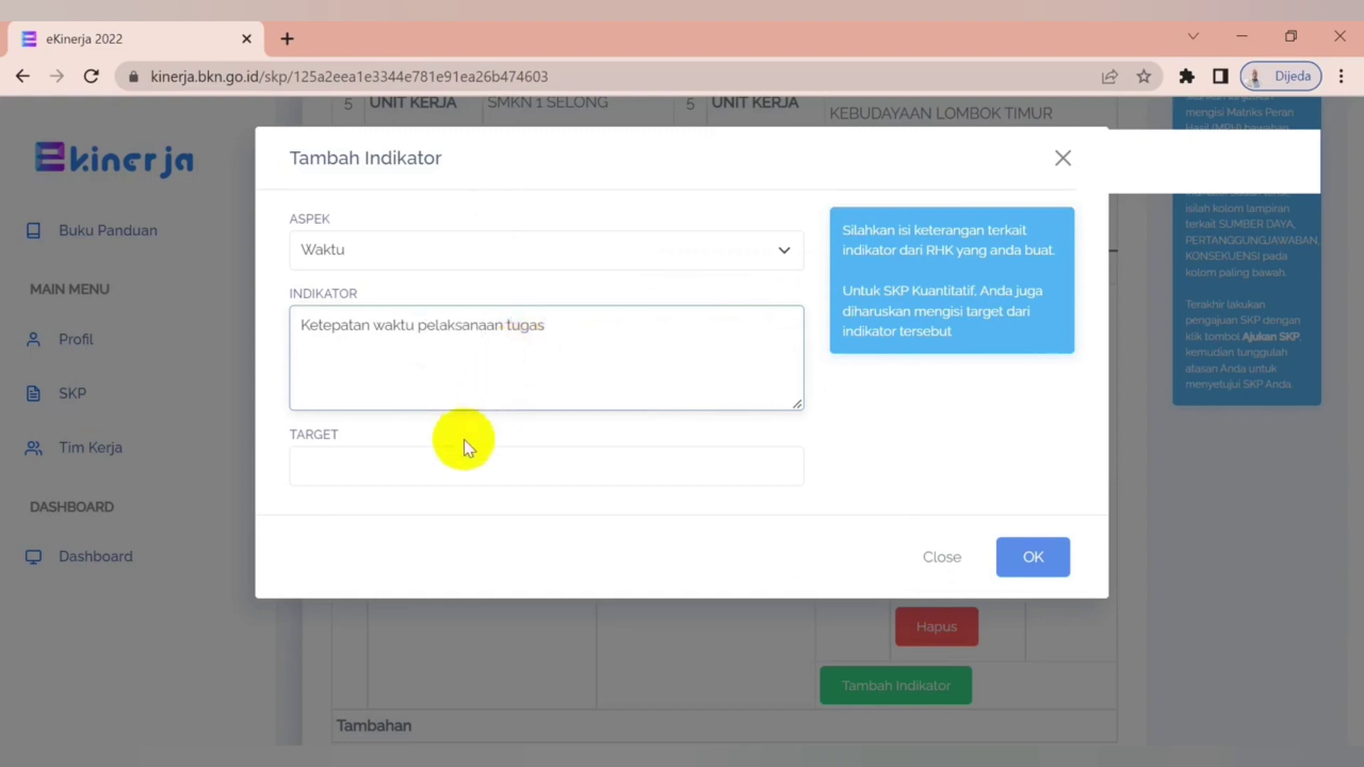
Step: Set the Waktu indicator's Target to "12 bulan" and save the indicator
left_click(450, 472)
type("12")
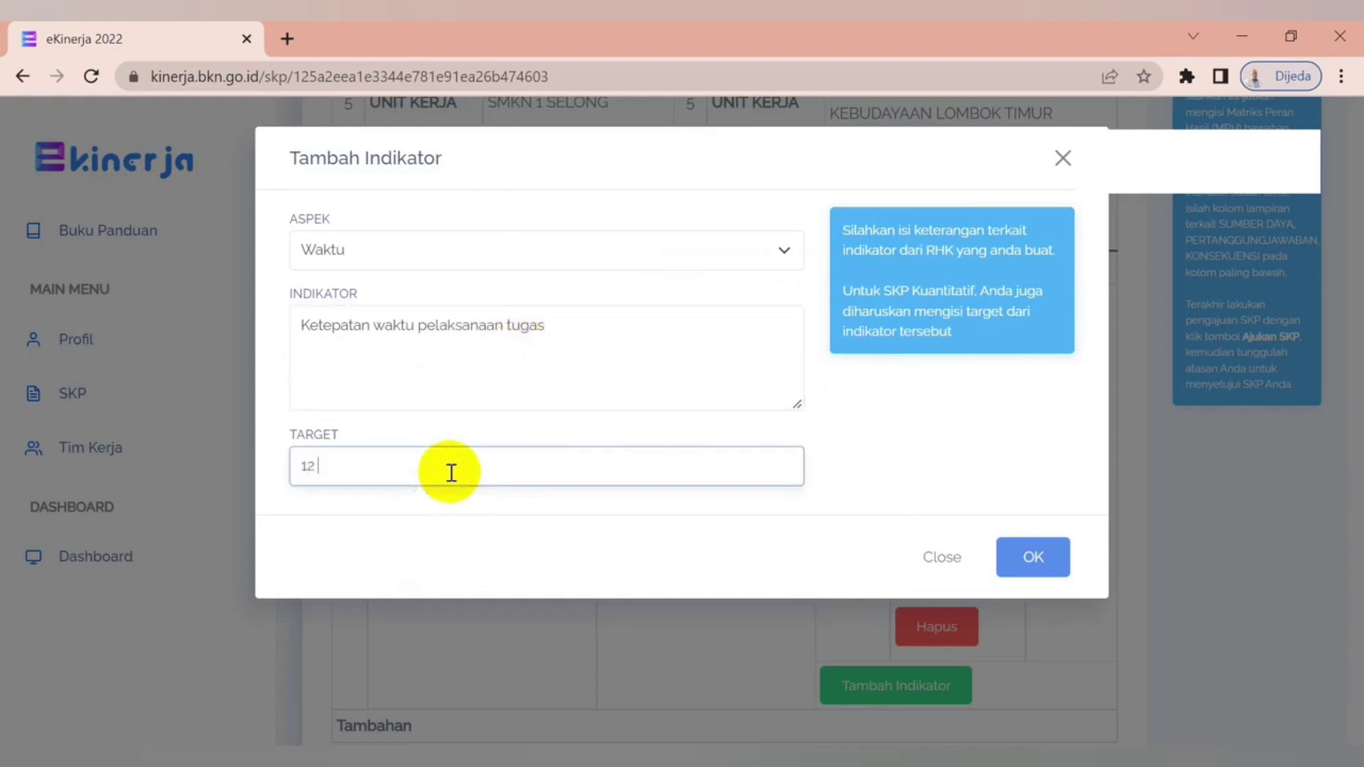
type(" bulan")
left_click(1027, 558)
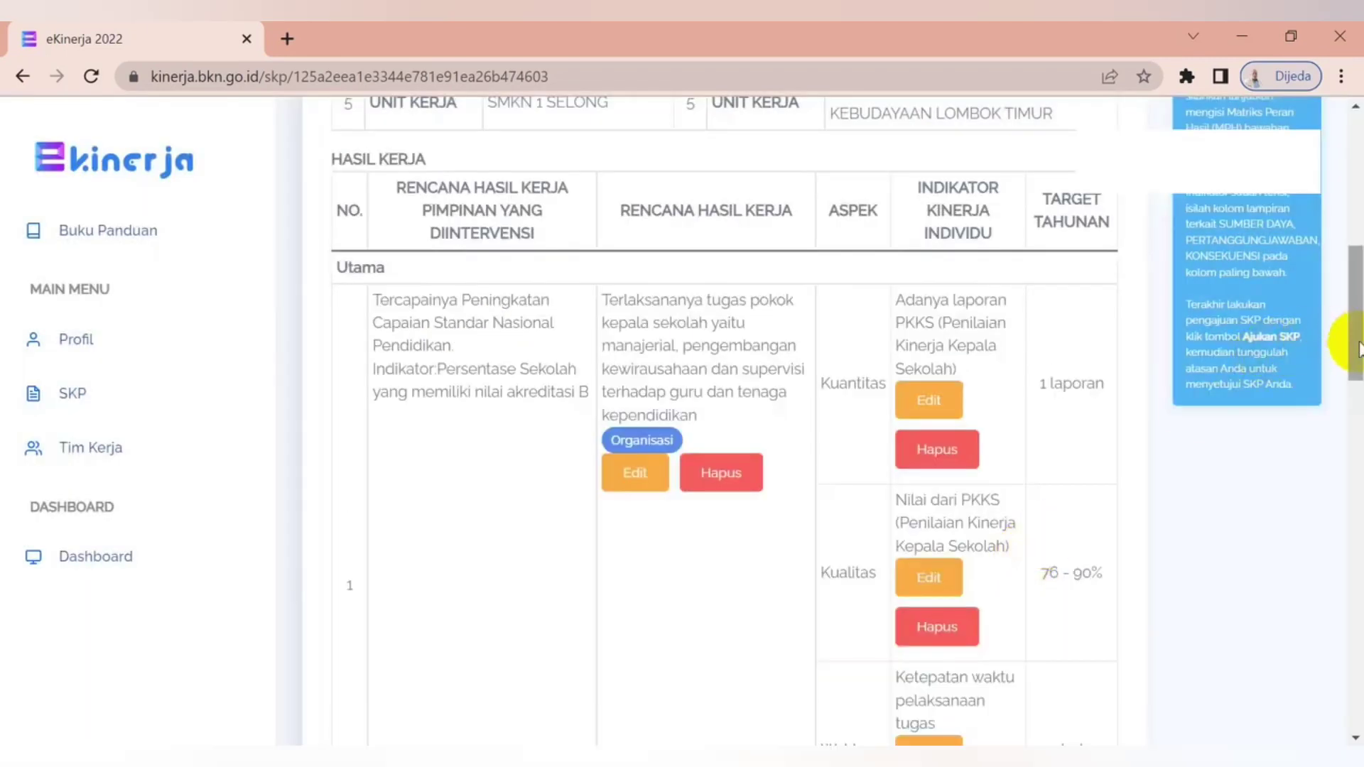
left_click_drag(1356, 342, 1355, 381)
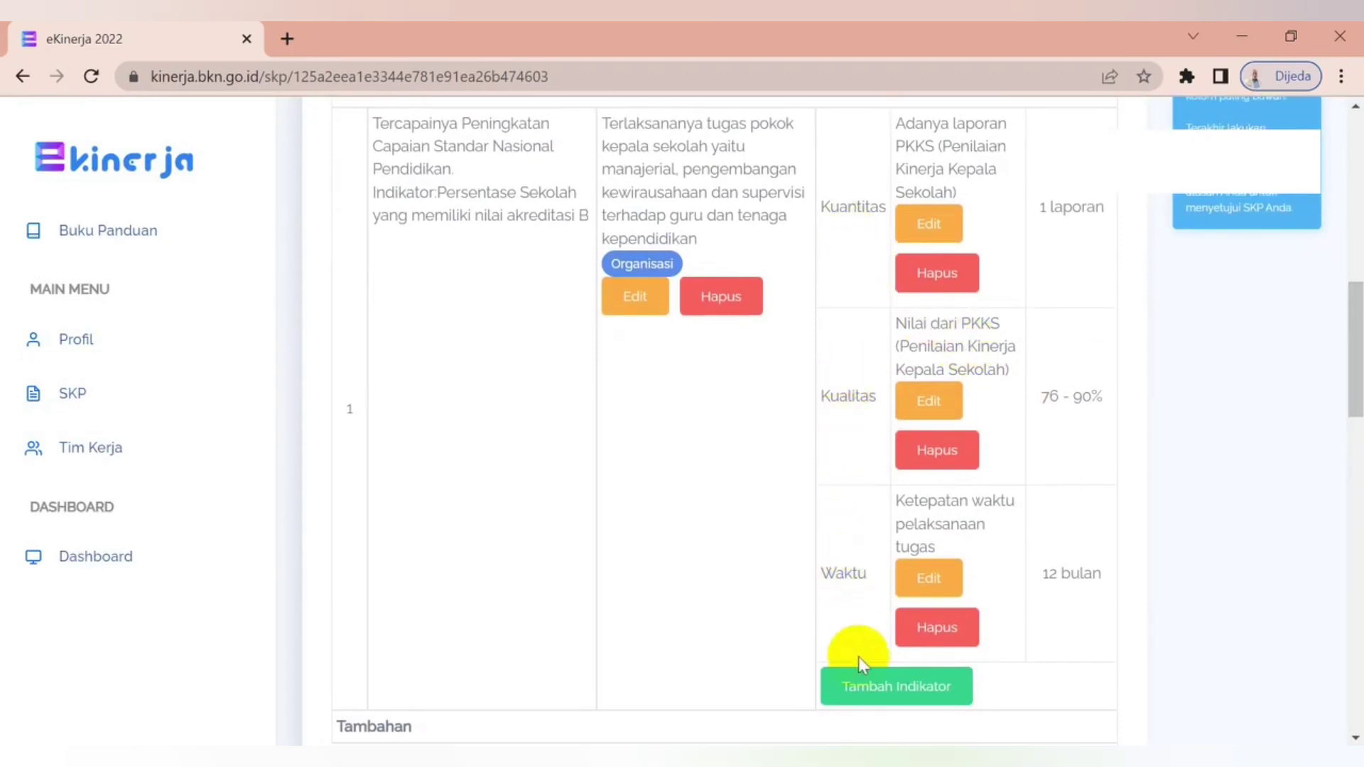
left_click(862, 688)
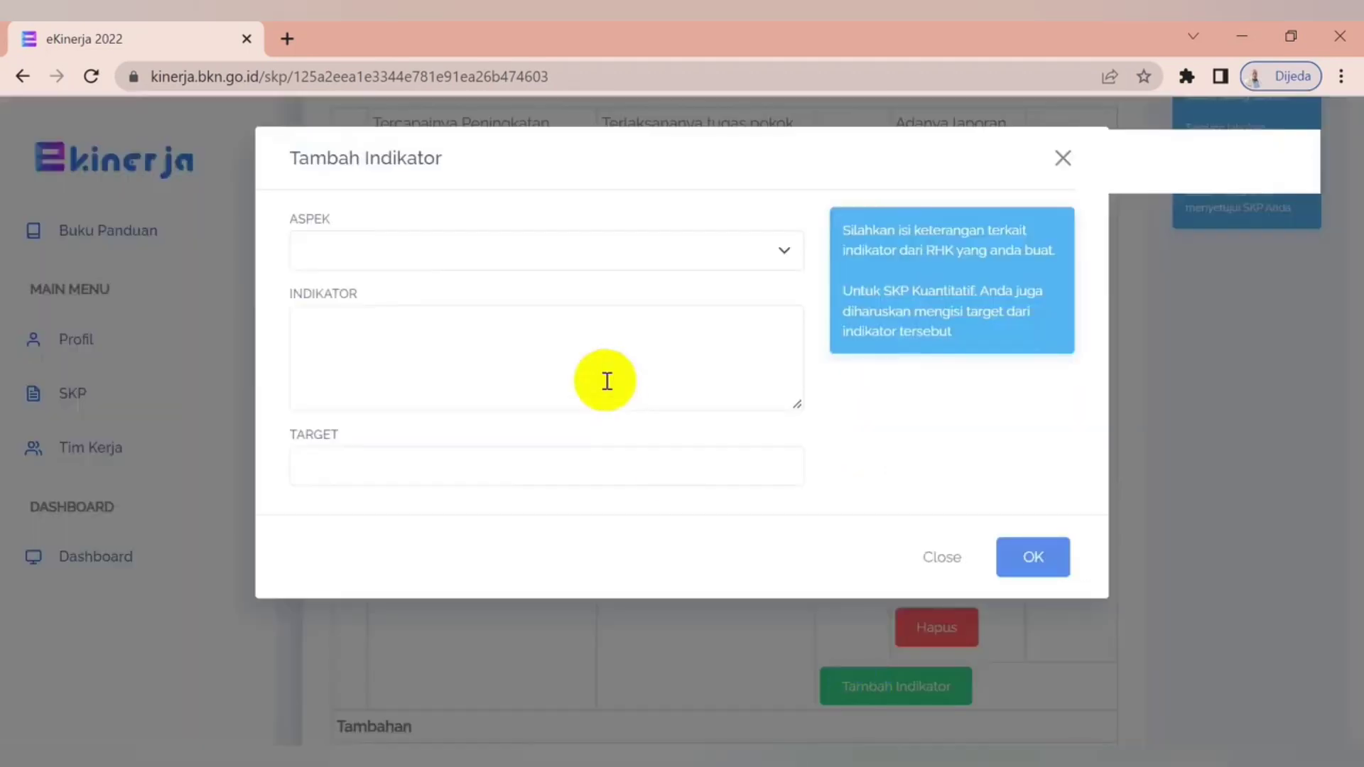
left_click(783, 250)
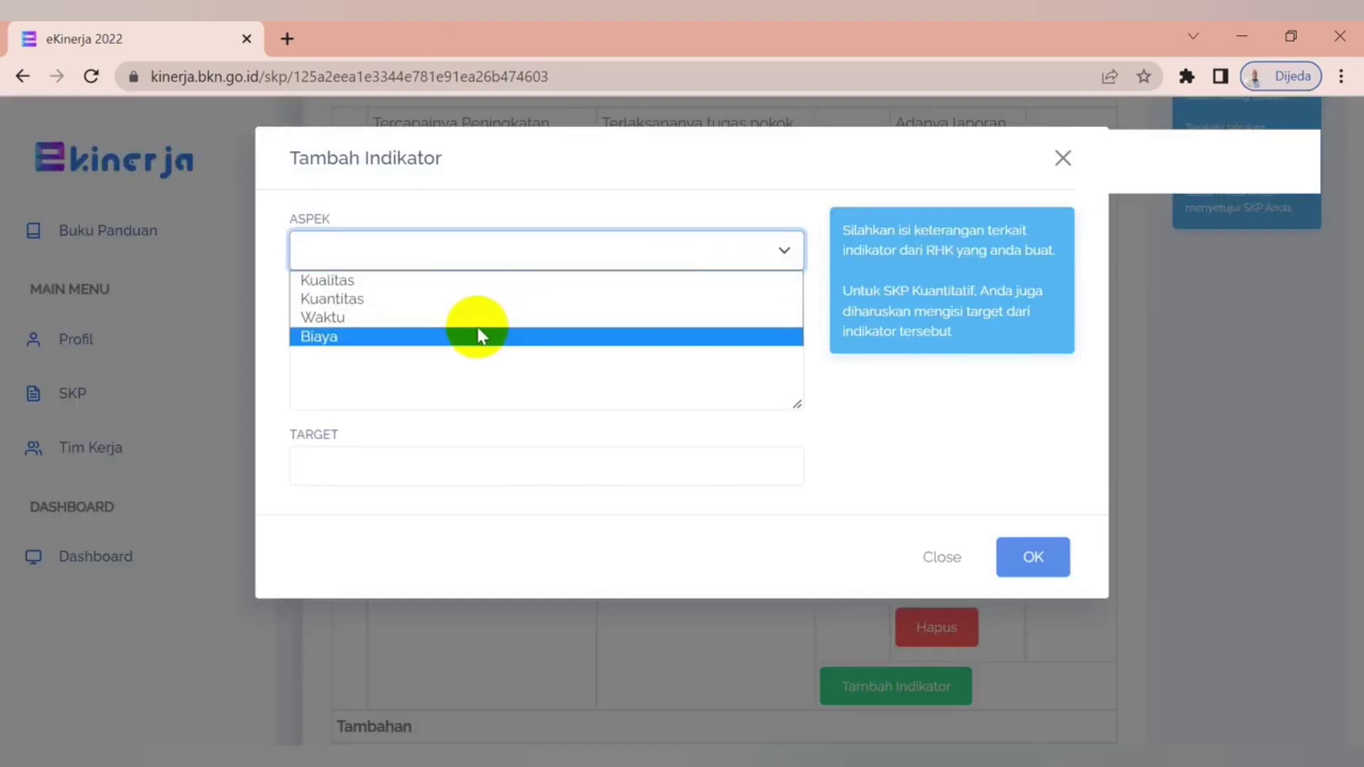
left_click(865, 408)
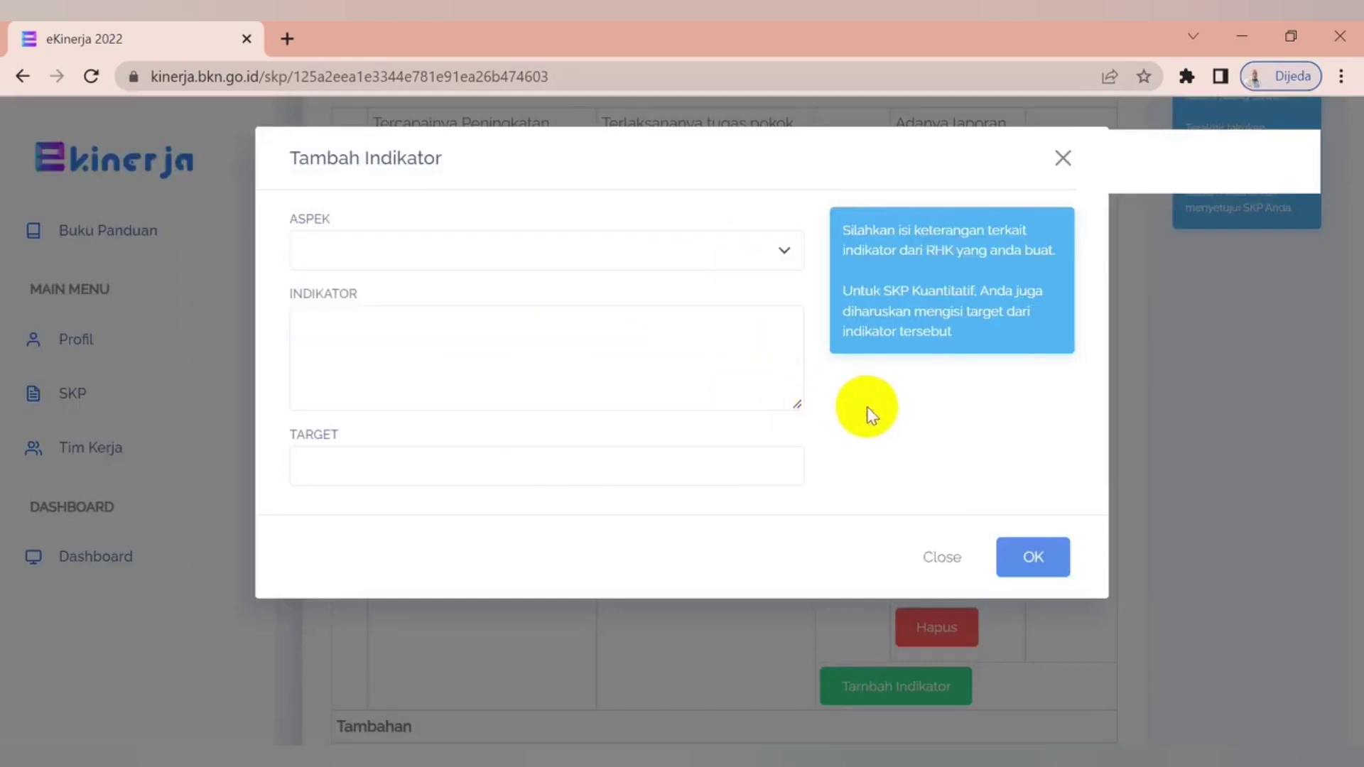
left_click(1063, 158)
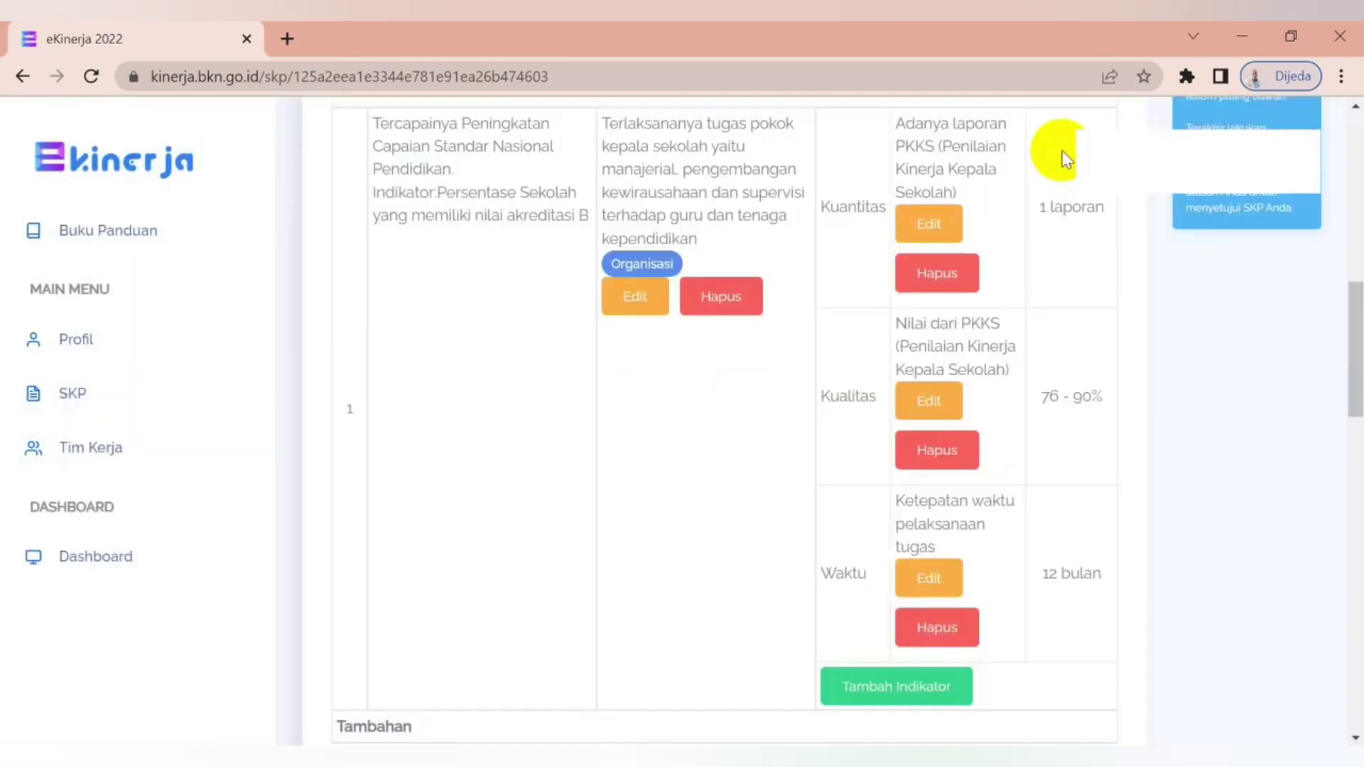
Step: Start a new RHK that intervenes the superior's work plan with the indicator "Persentase Sekolah yang memiliki nilai akreditasi B"
left_click_drag(1353, 305, 1354, 106)
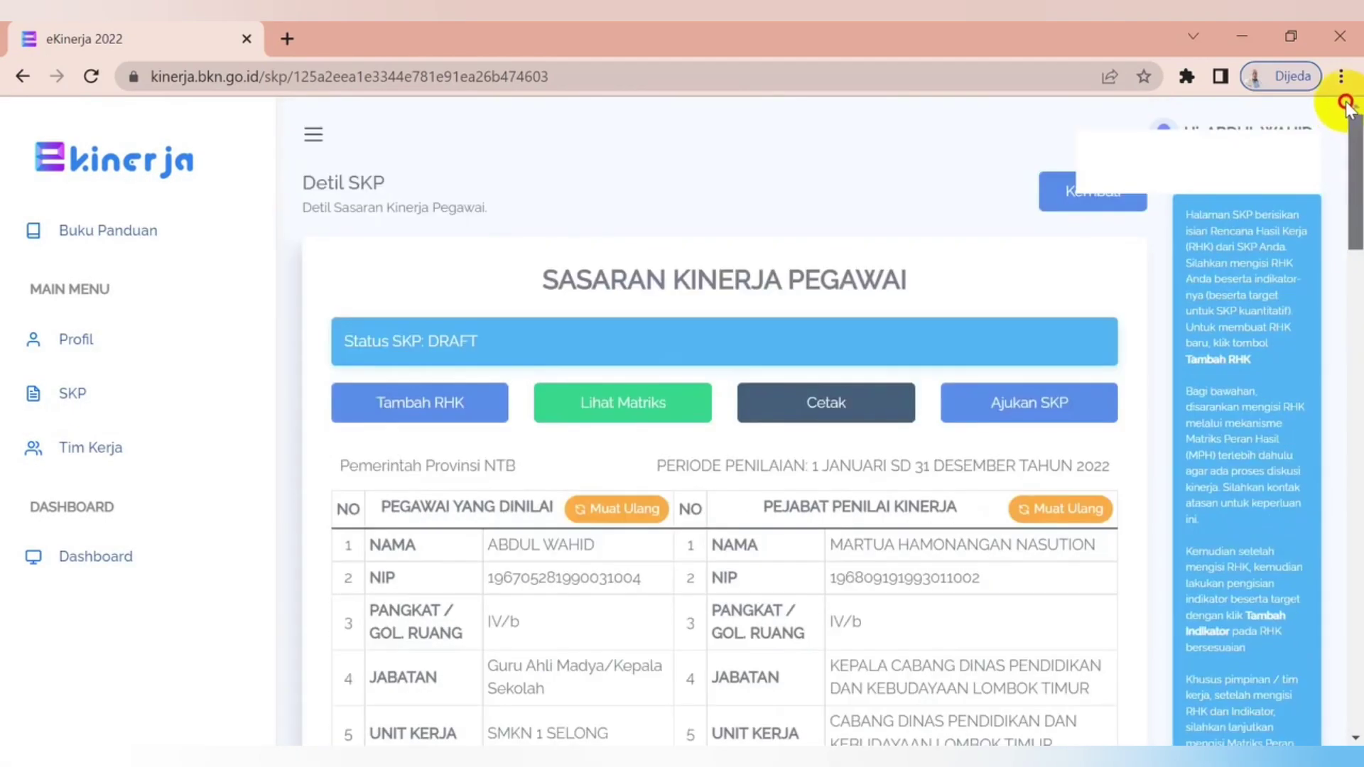
left_click(419, 399)
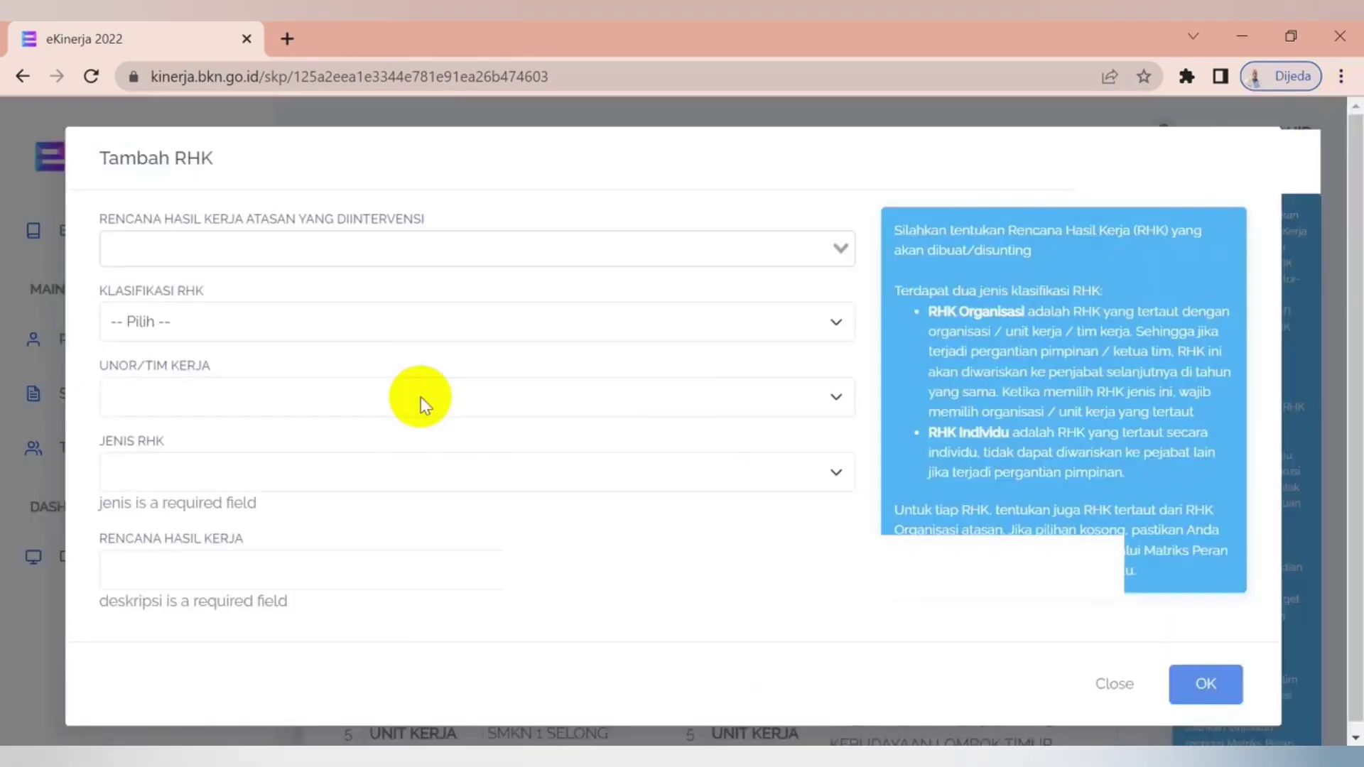
left_click(843, 249)
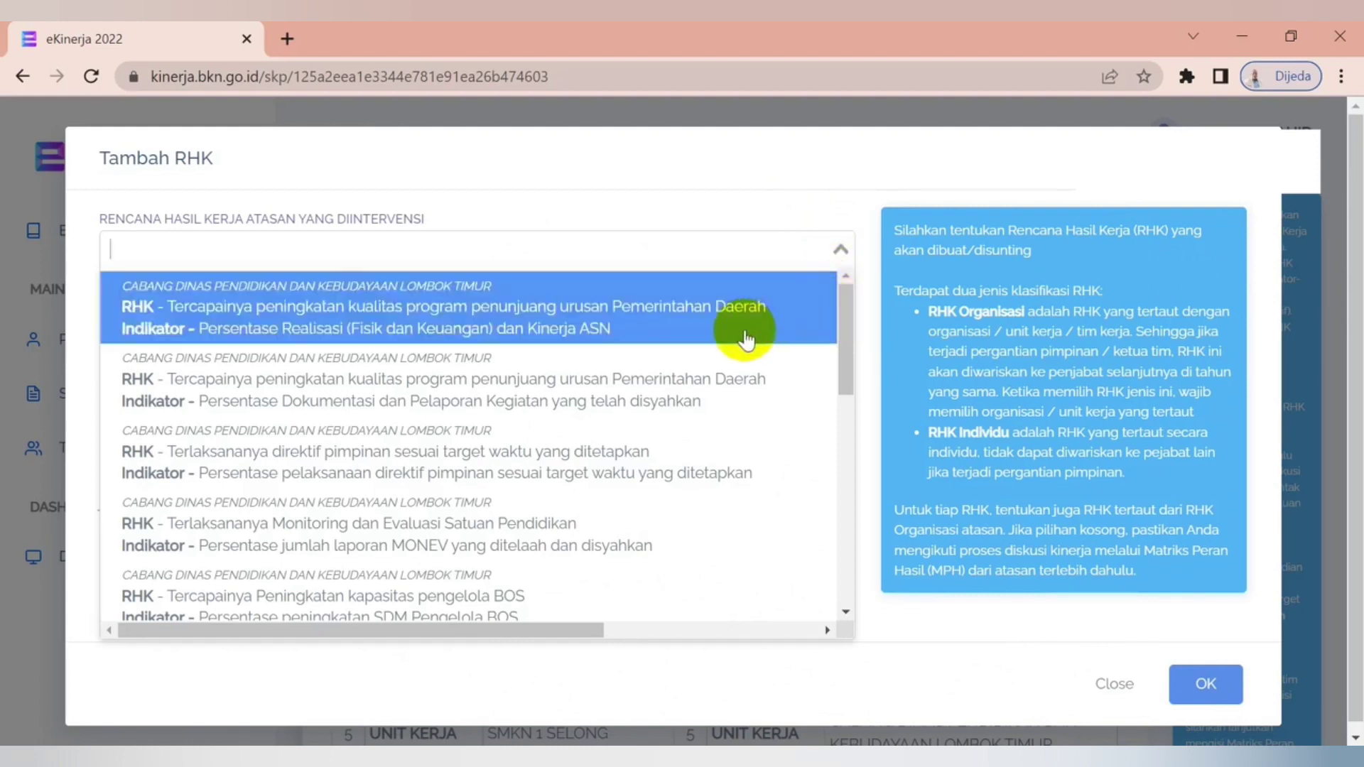
key("Down")
key("Down")
key("Down")
key("Down")
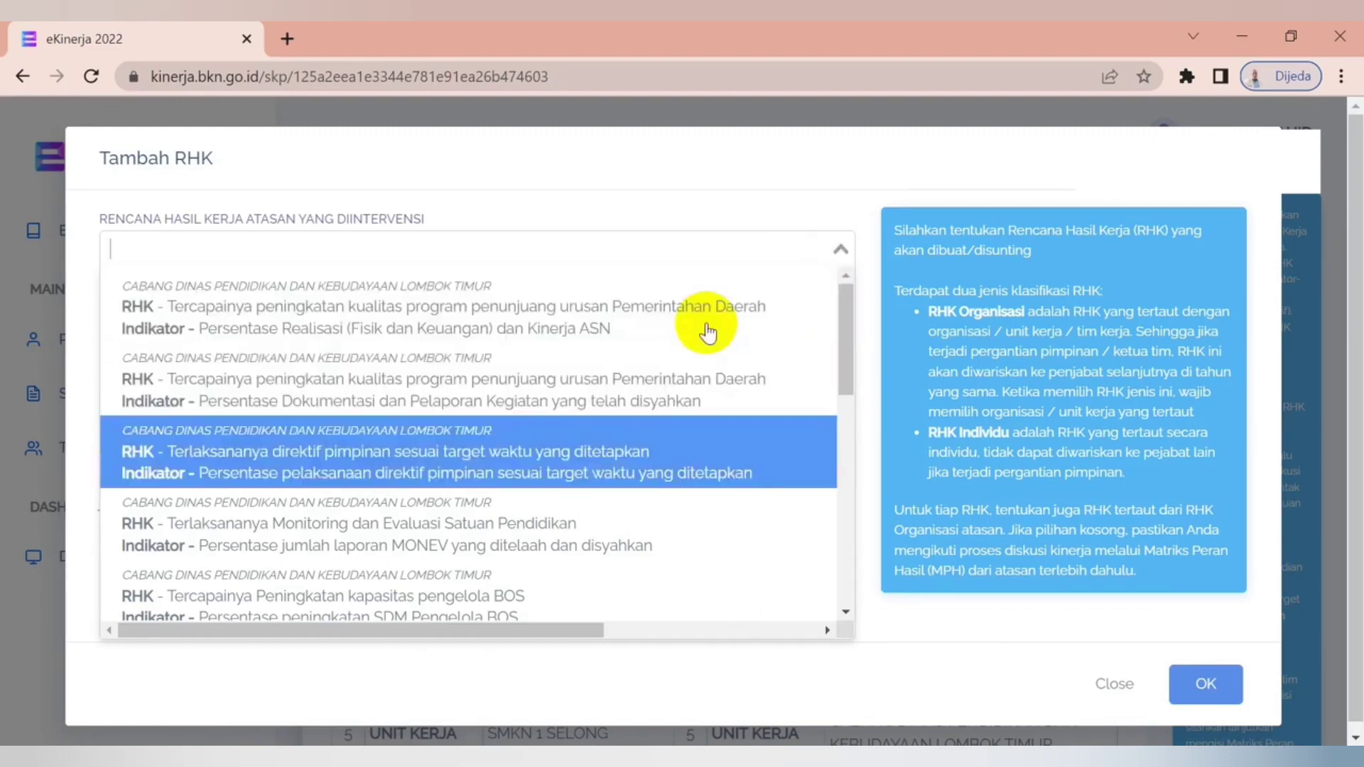
scroll(707, 332, "down", 1)
key("Down")
key("Down")
key("Down")
key("Down")
key("Down")
key("Down")
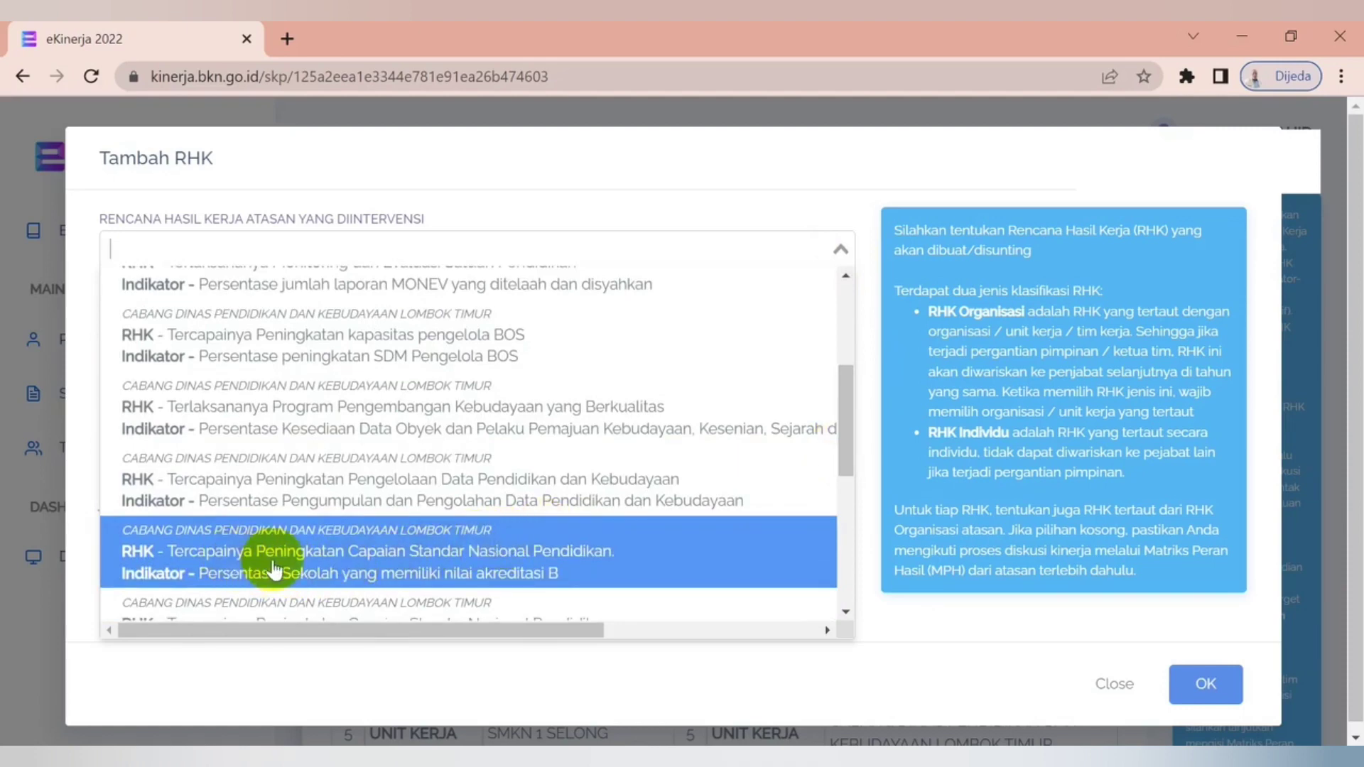
left_click(325, 574)
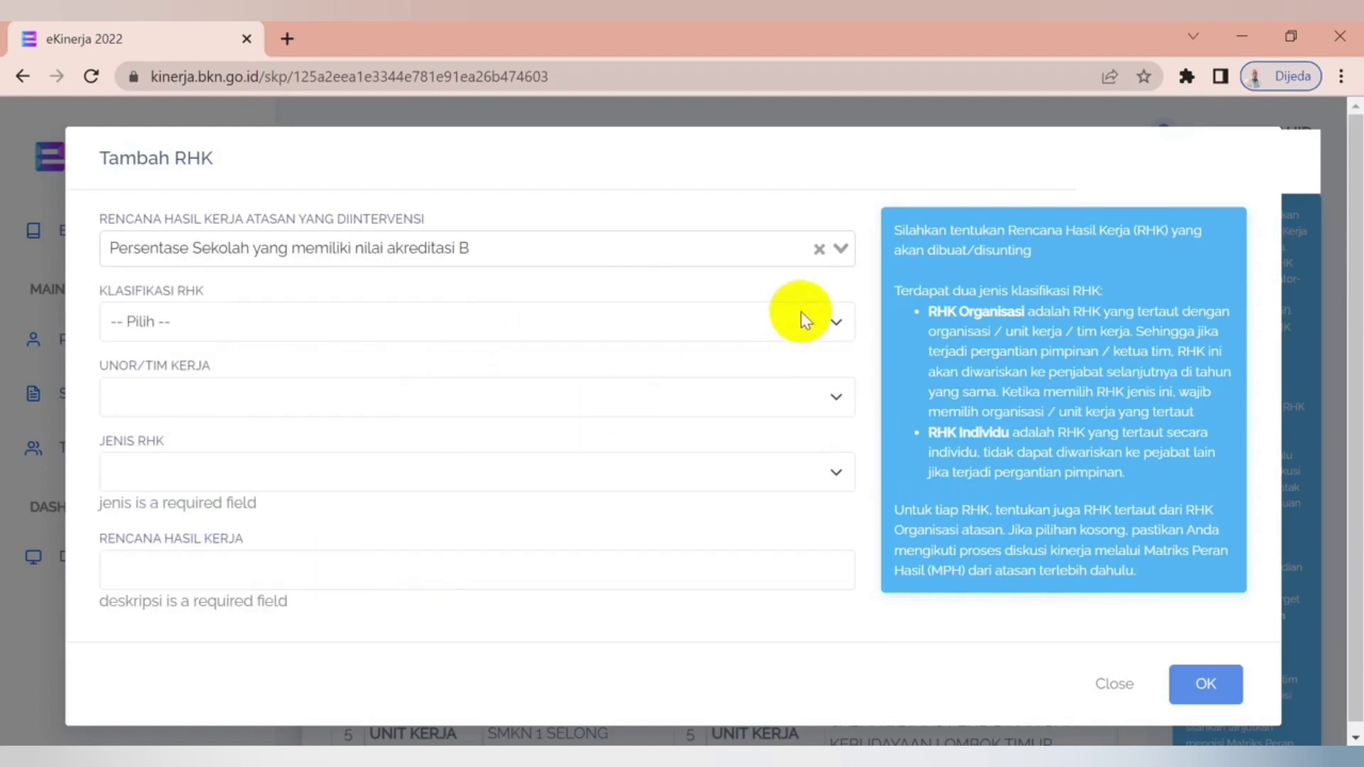
Step: Set Klasifikasi RHK to "Organisasi - tertaut di Unit Organisasi", Unor/Tim Kerja to SMKN 1 SELONG and Jenis RHK to Tambahan
left_click(840, 320)
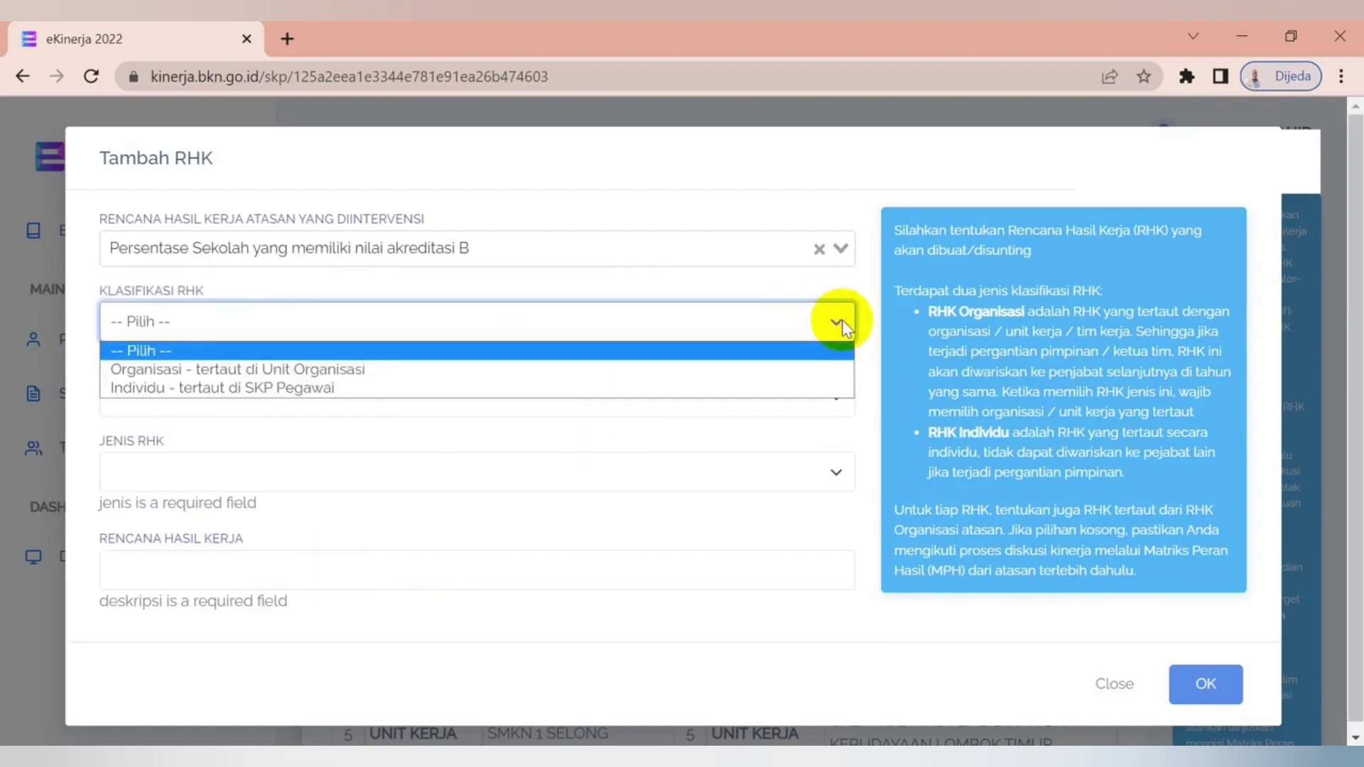
left_click(551, 371)
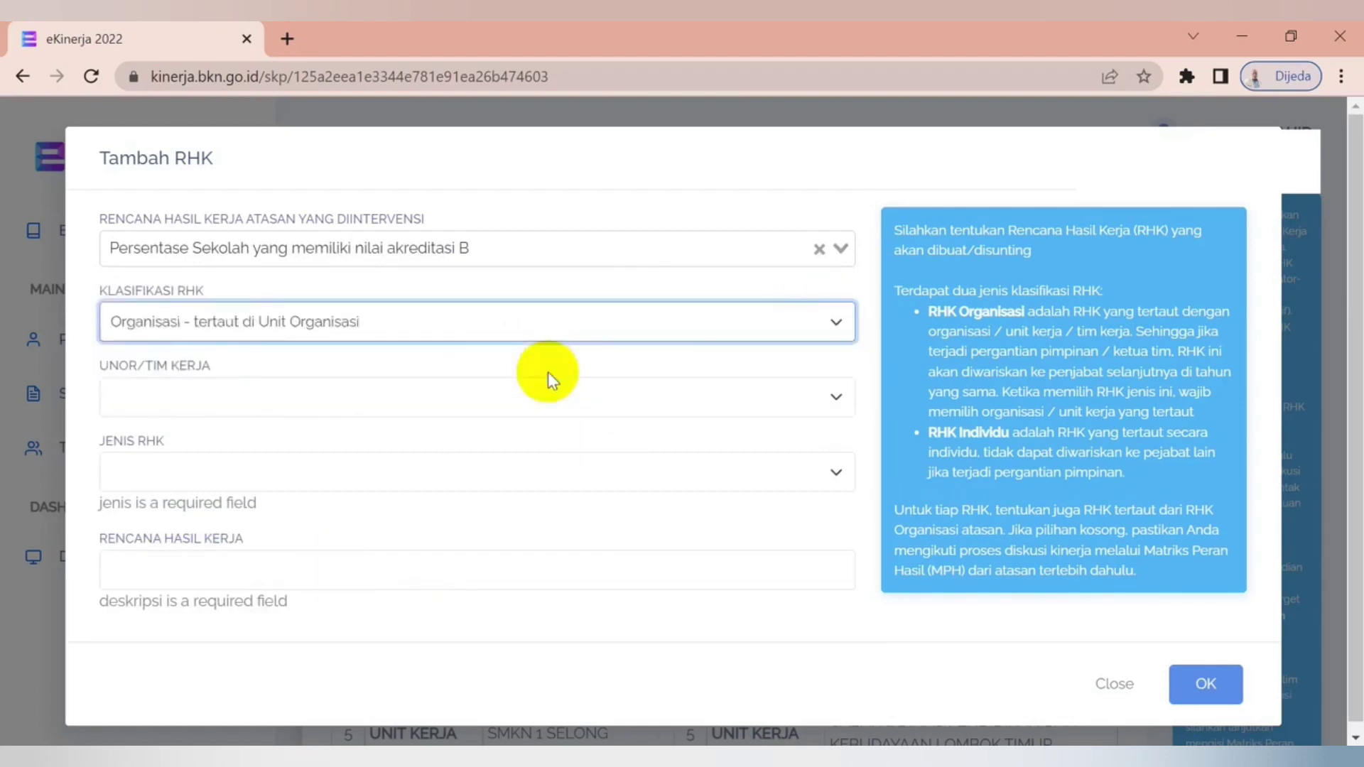
left_click(834, 397)
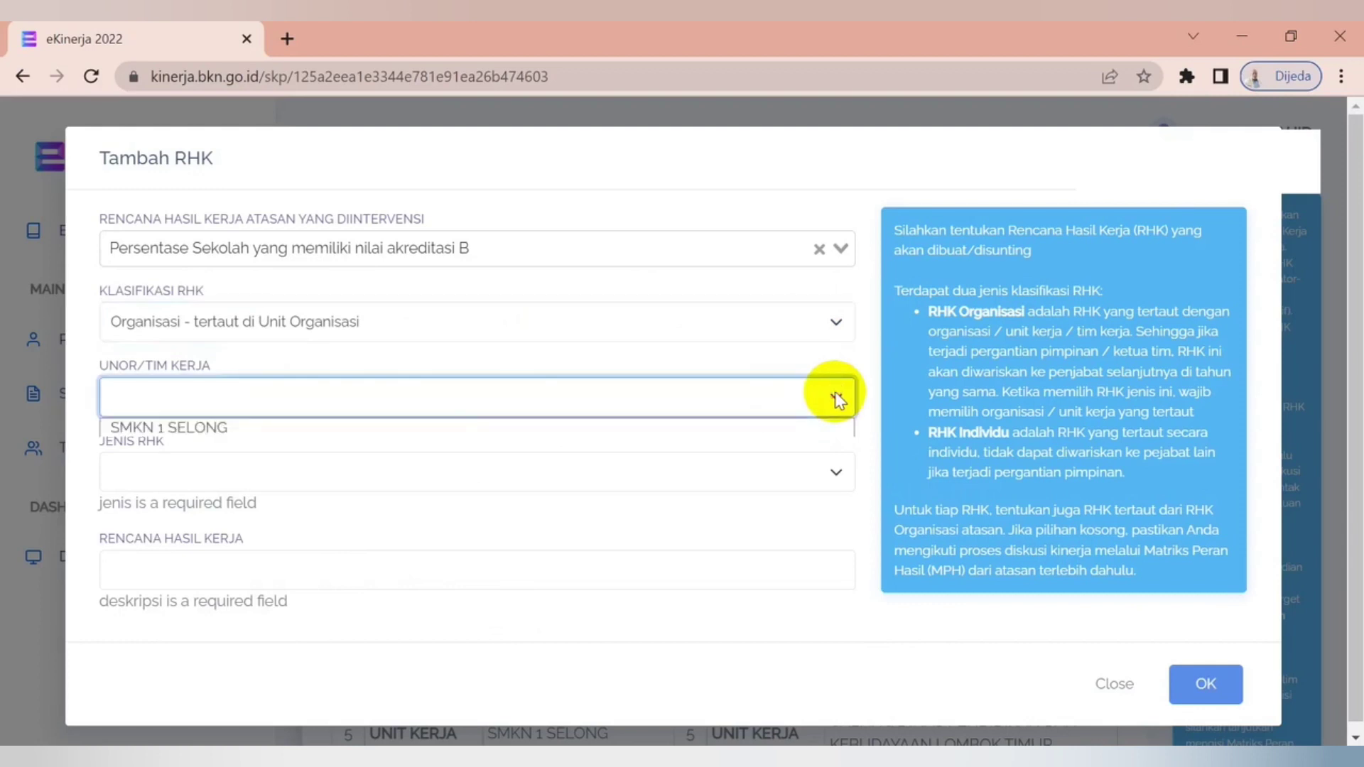
left_click(479, 429)
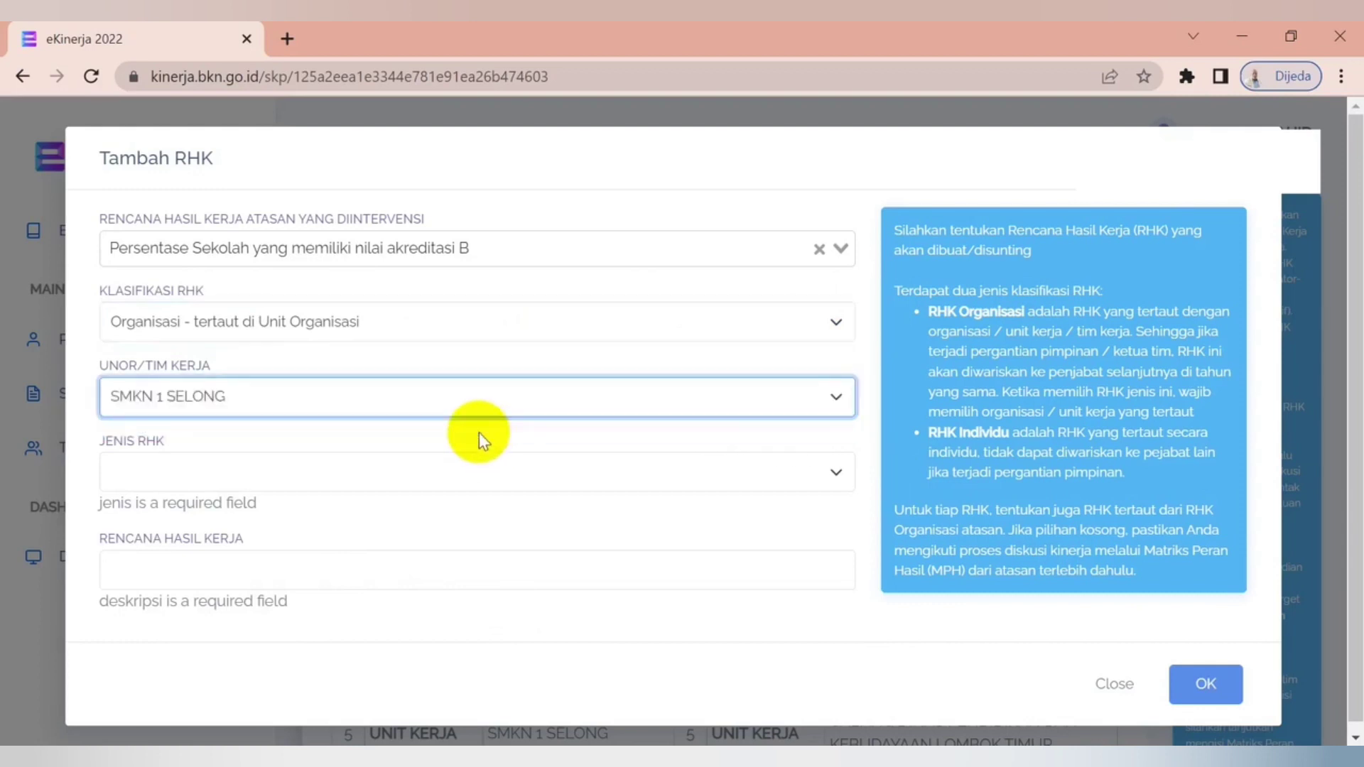
left_click(839, 471)
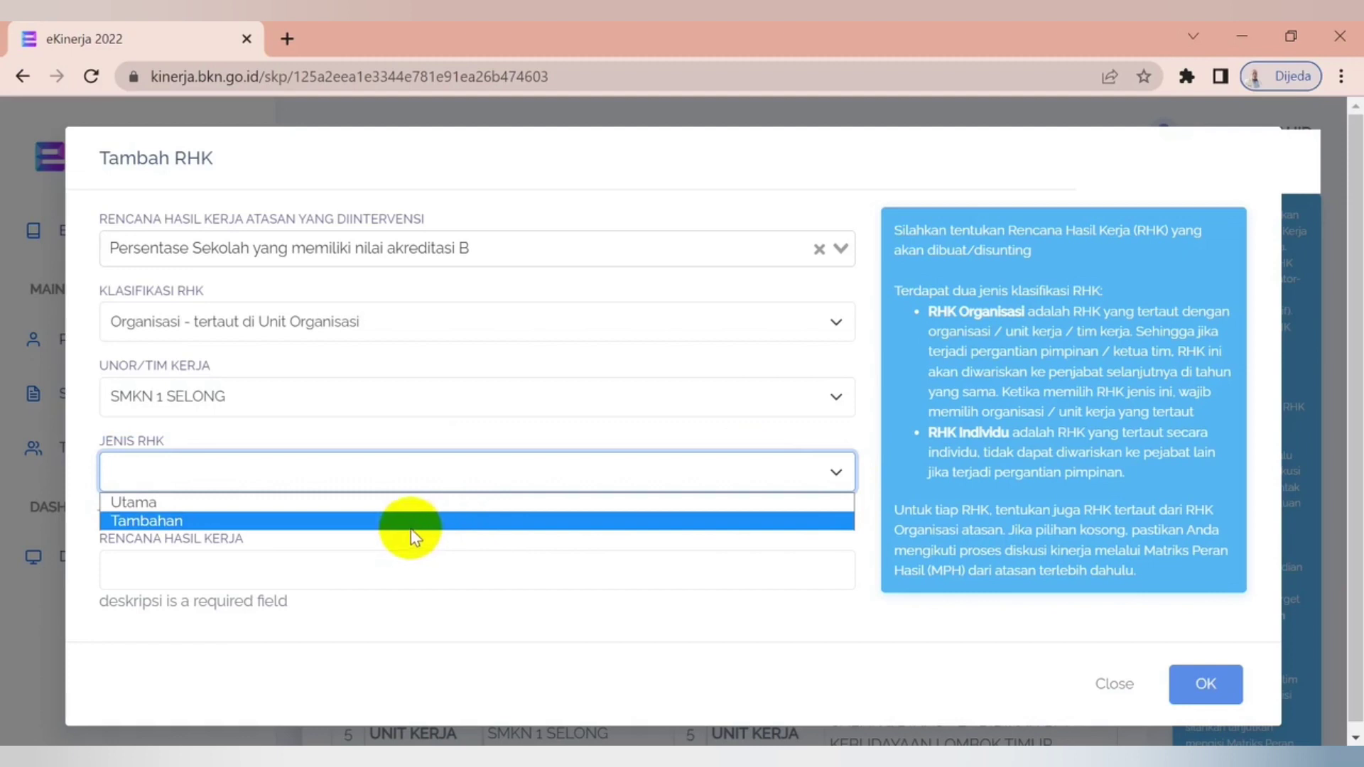
left_click(410, 529)
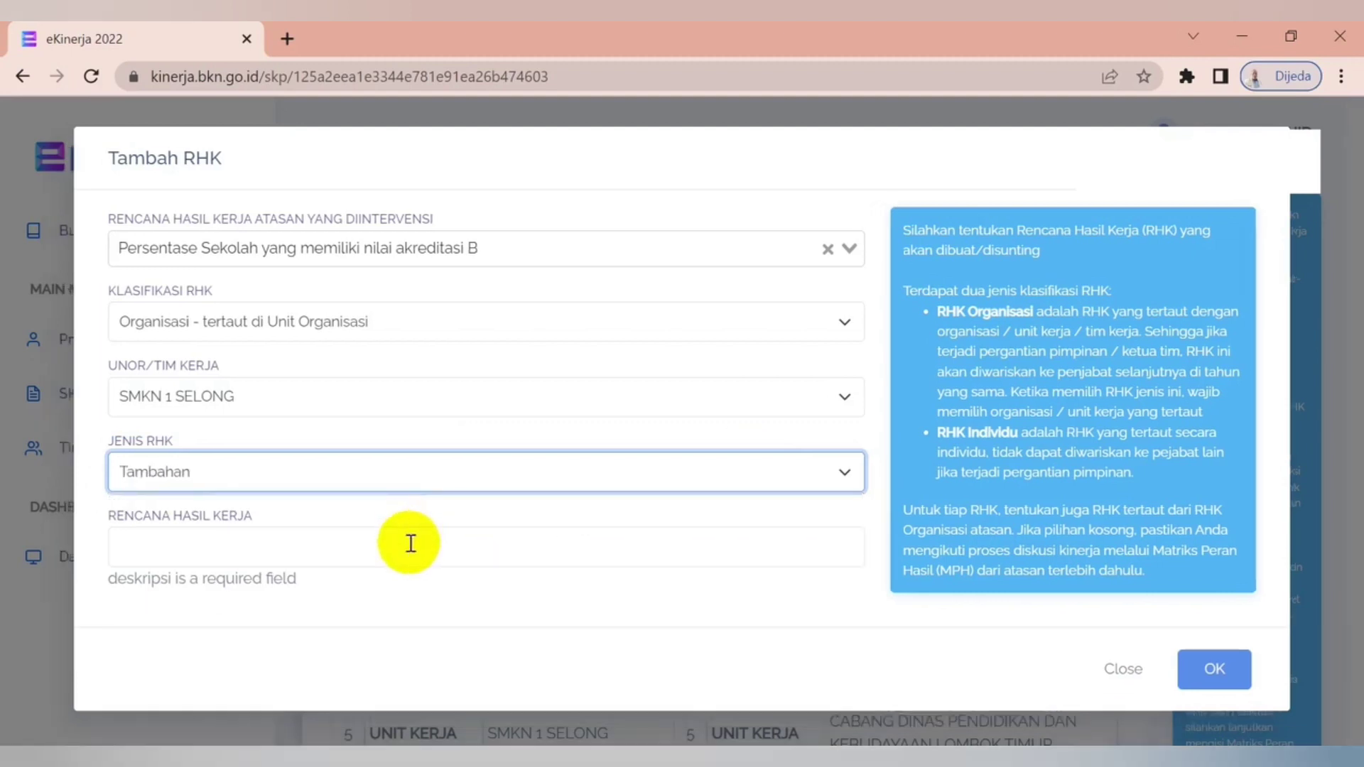
Step: Enter "Telaksananya PKB (Pengembangan Keprofesian Berkelanjutan)" as the Rencana Hasil Kerja and save the Tambahan RHK
left_click(411, 544)
type("Te")
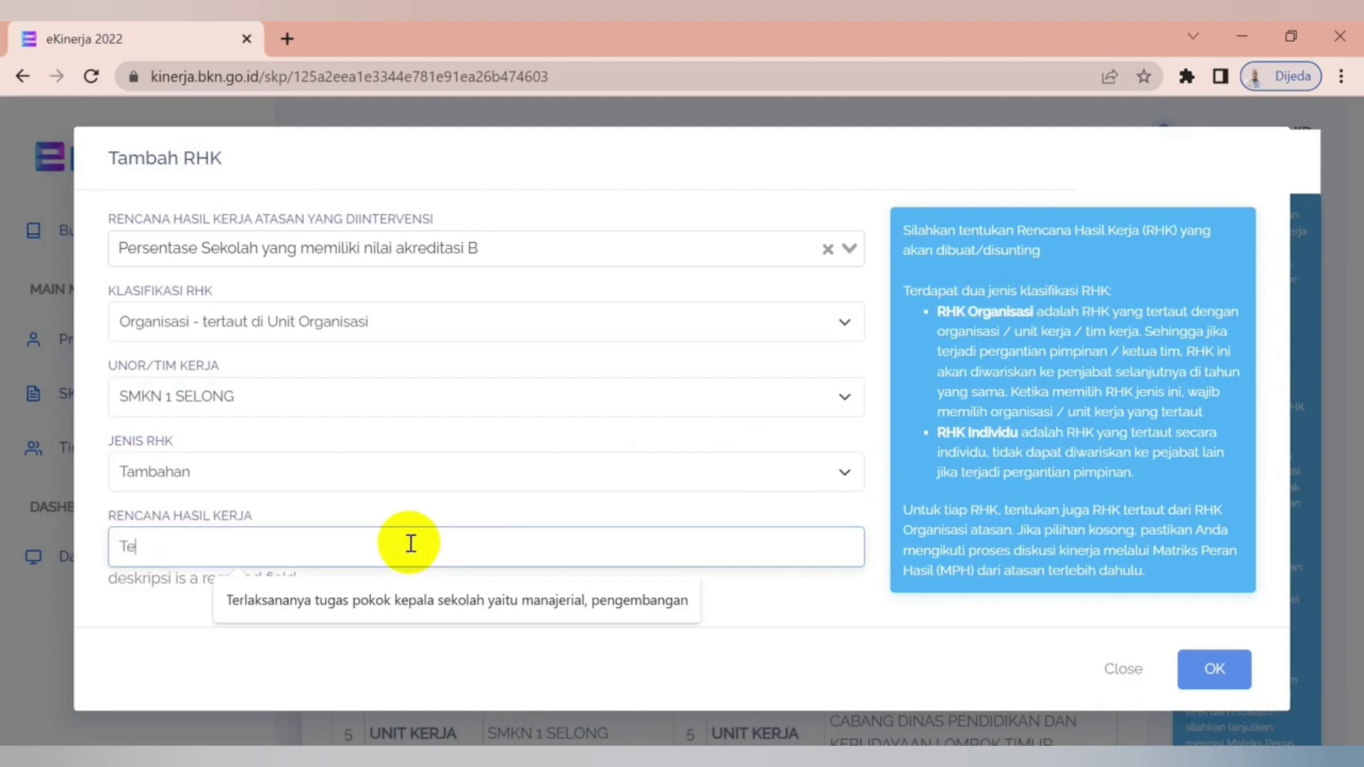
type("laksanan")
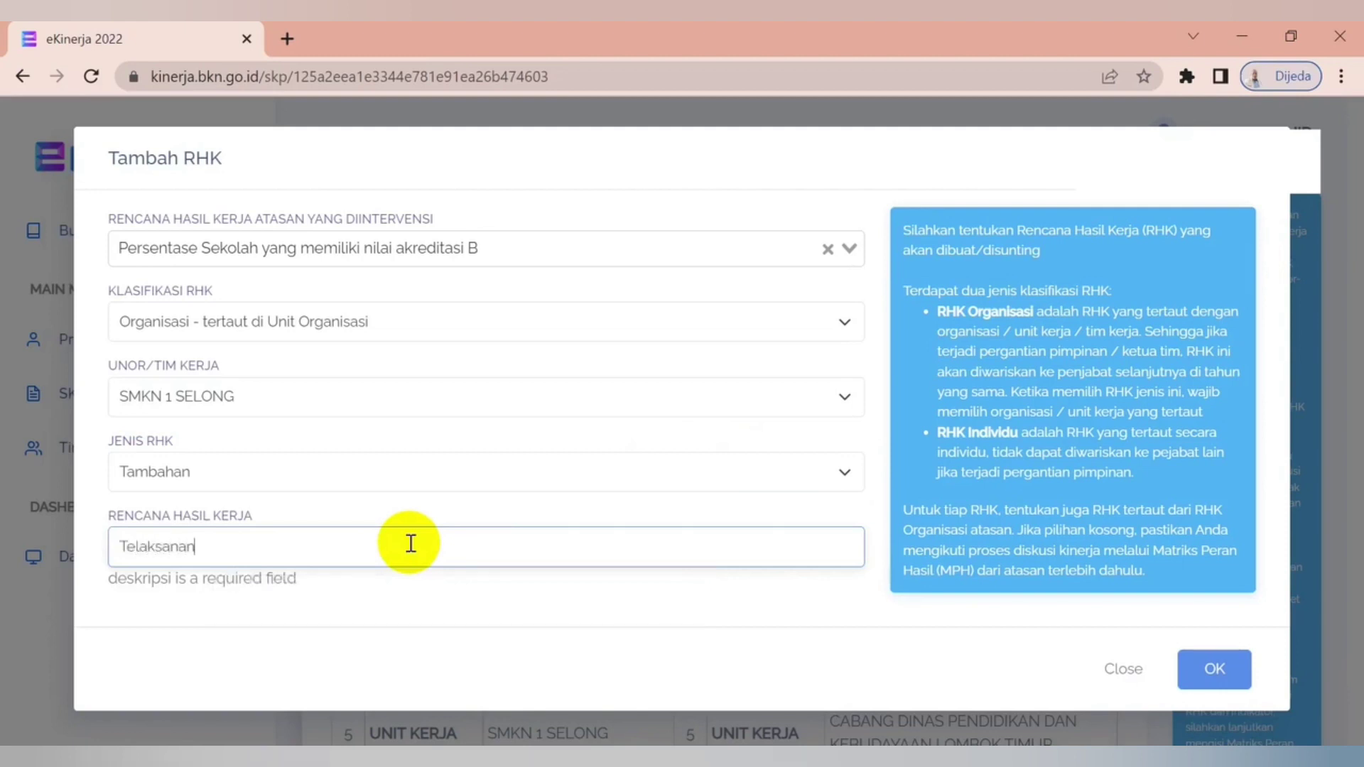
type("ya PKB (Pengem")
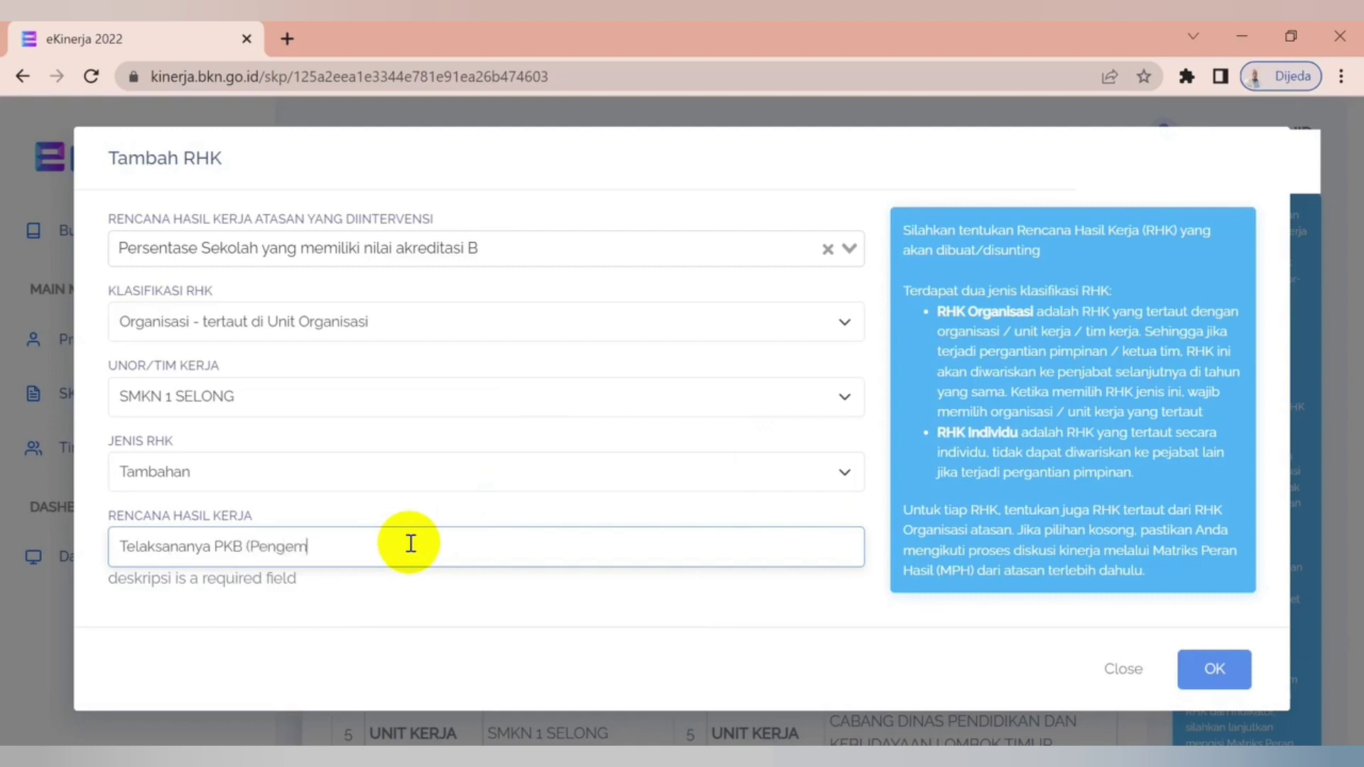
type("bangan Keprofesian Berk")
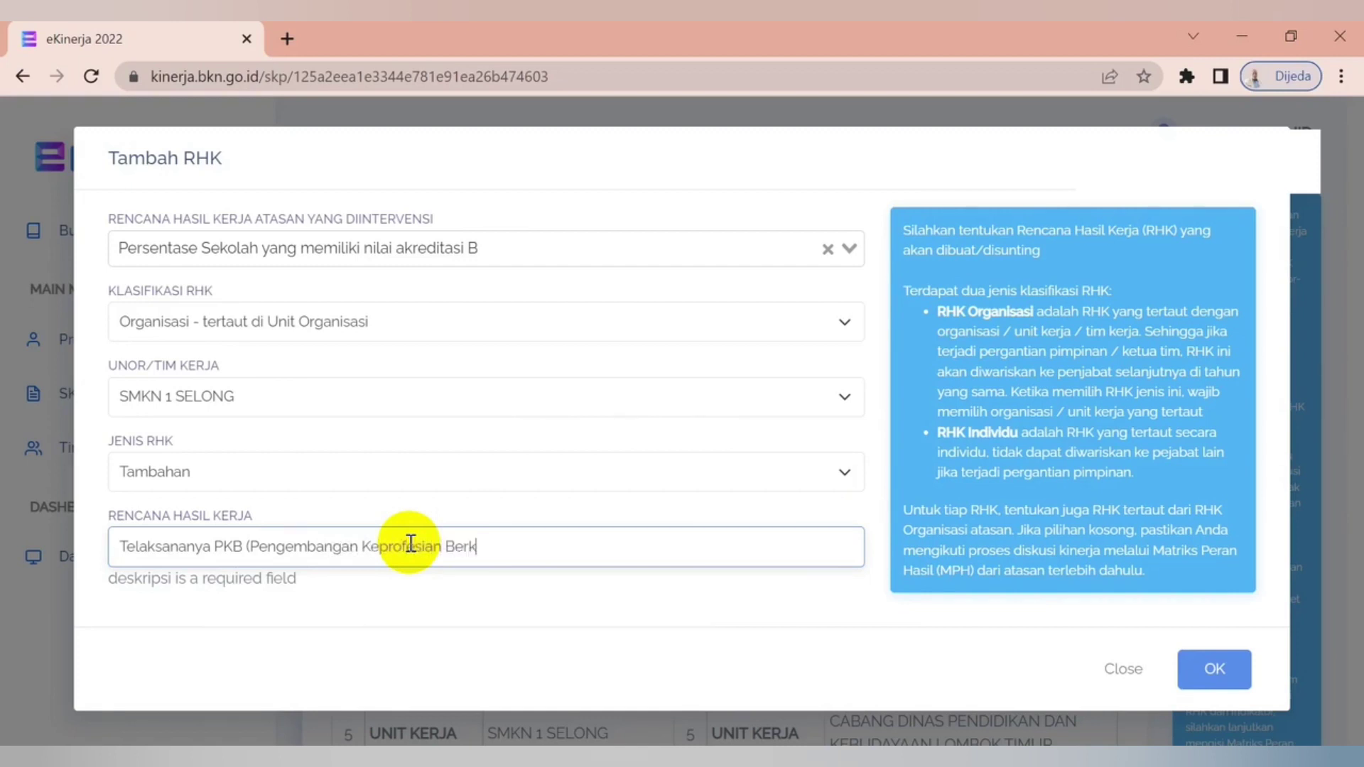
type("elanjutan)")
left_click(718, 601)
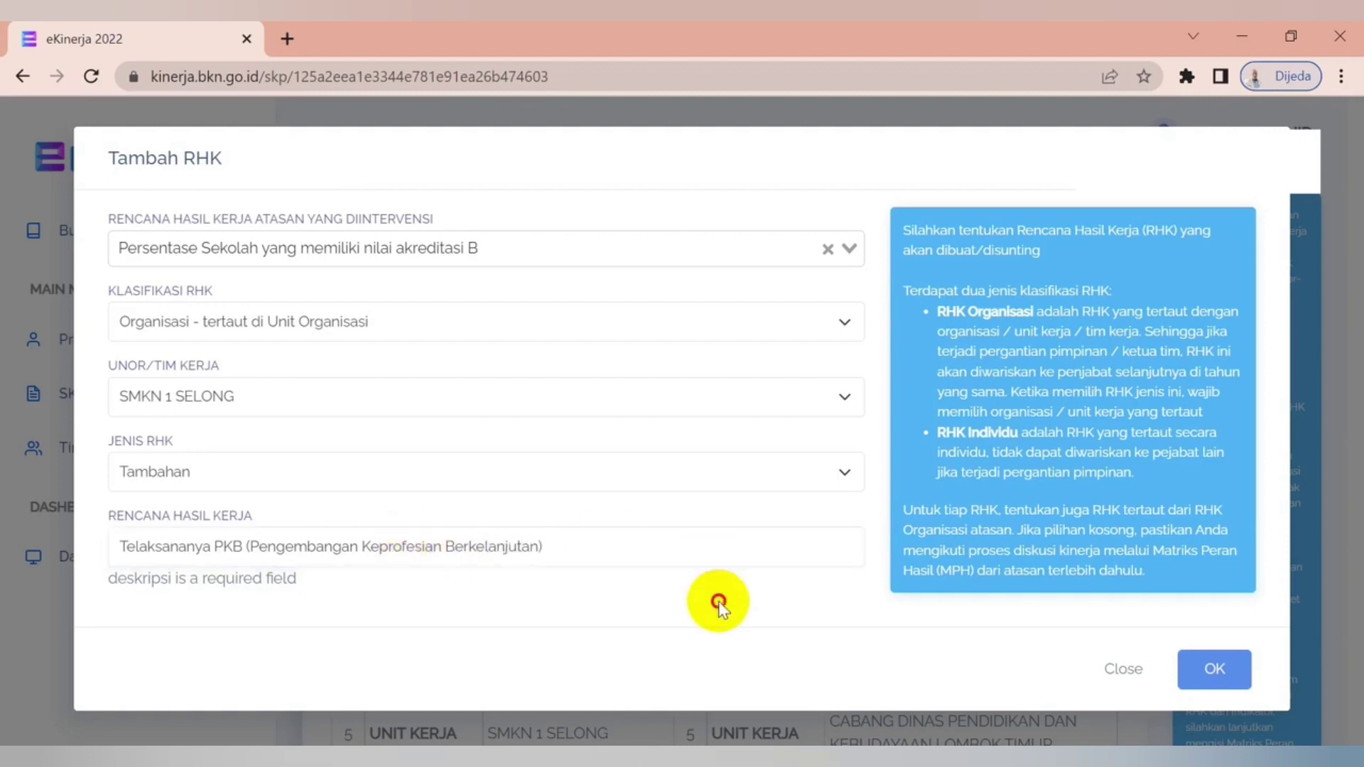
left_click(1203, 673)
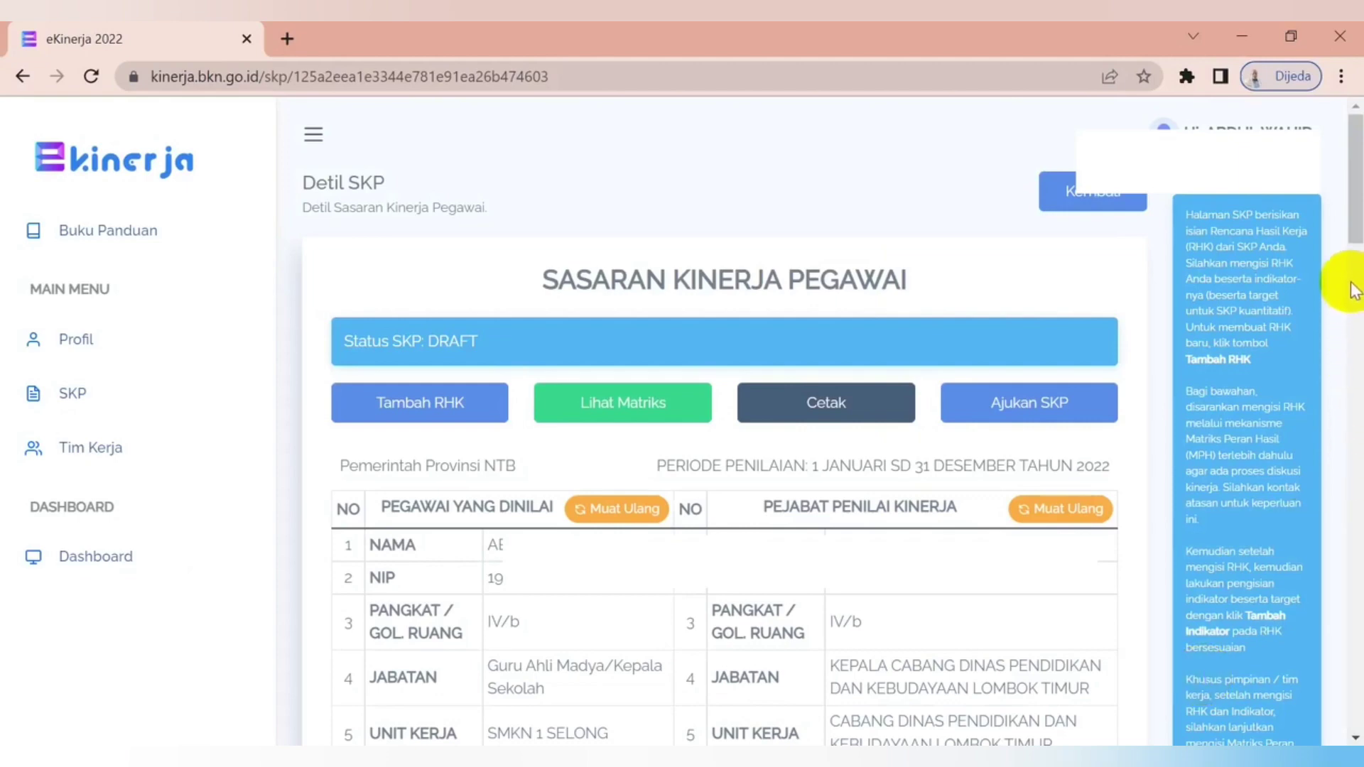
Step: Start an indicator for the Tambahan RHK with Aspek Kuantitas and the Indikator text "Terlaksananya diklat fungsional"
left_click_drag(1353, 220, 1357, 460)
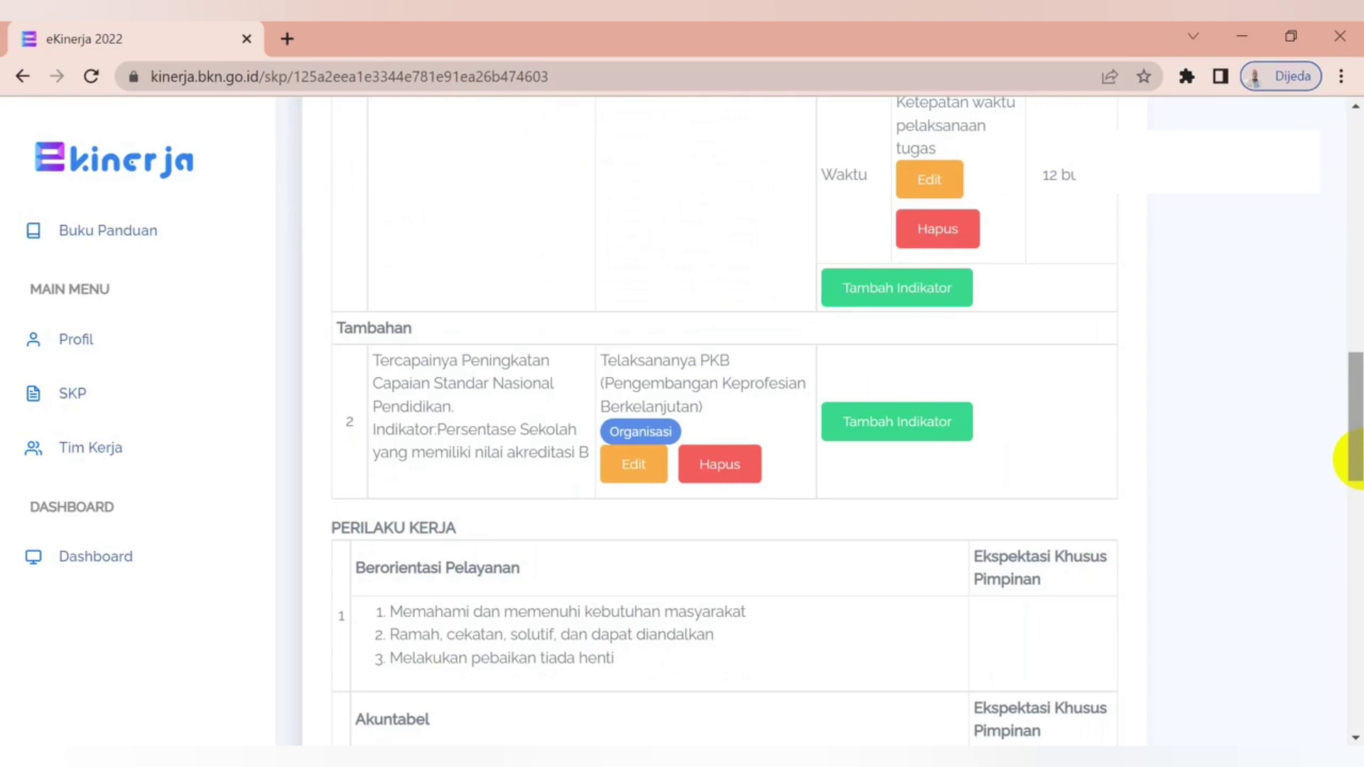
left_click(910, 433)
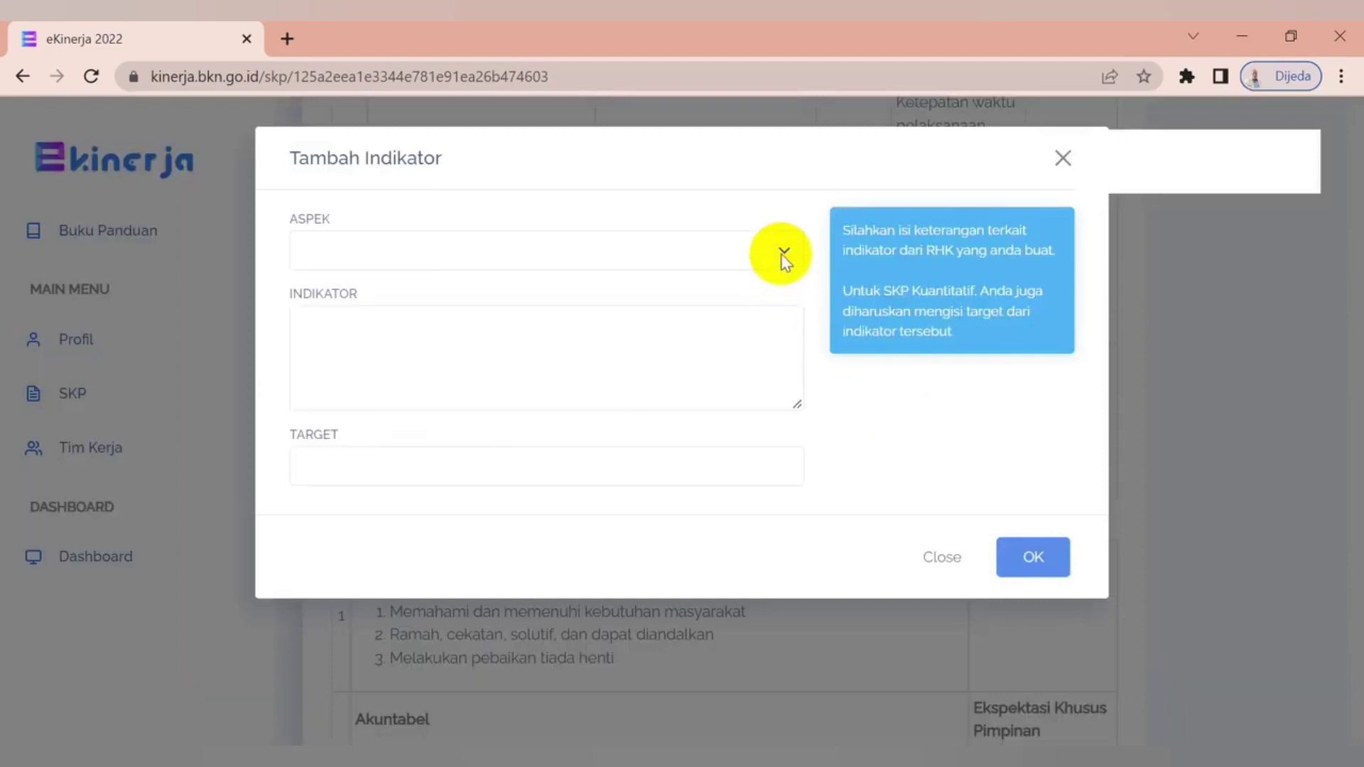
left_click(783, 256)
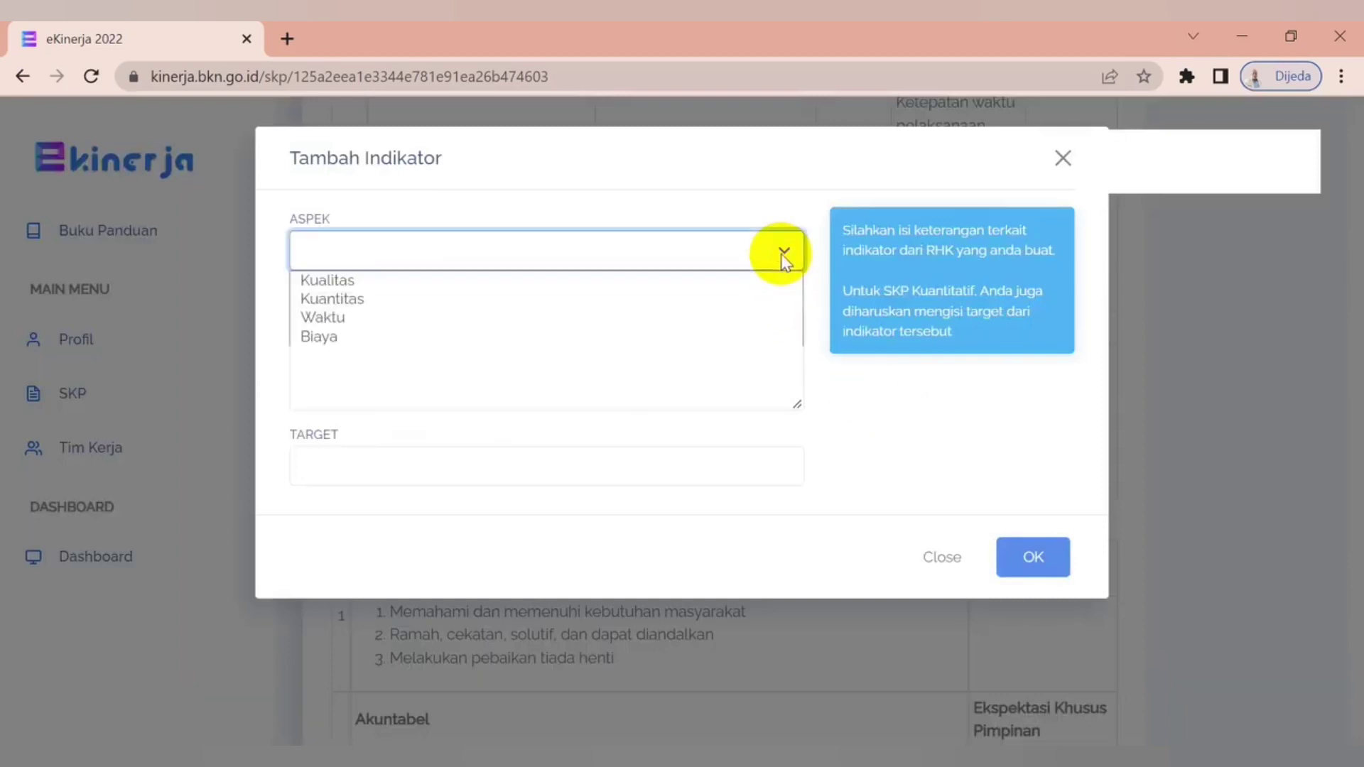
left_click(549, 300)
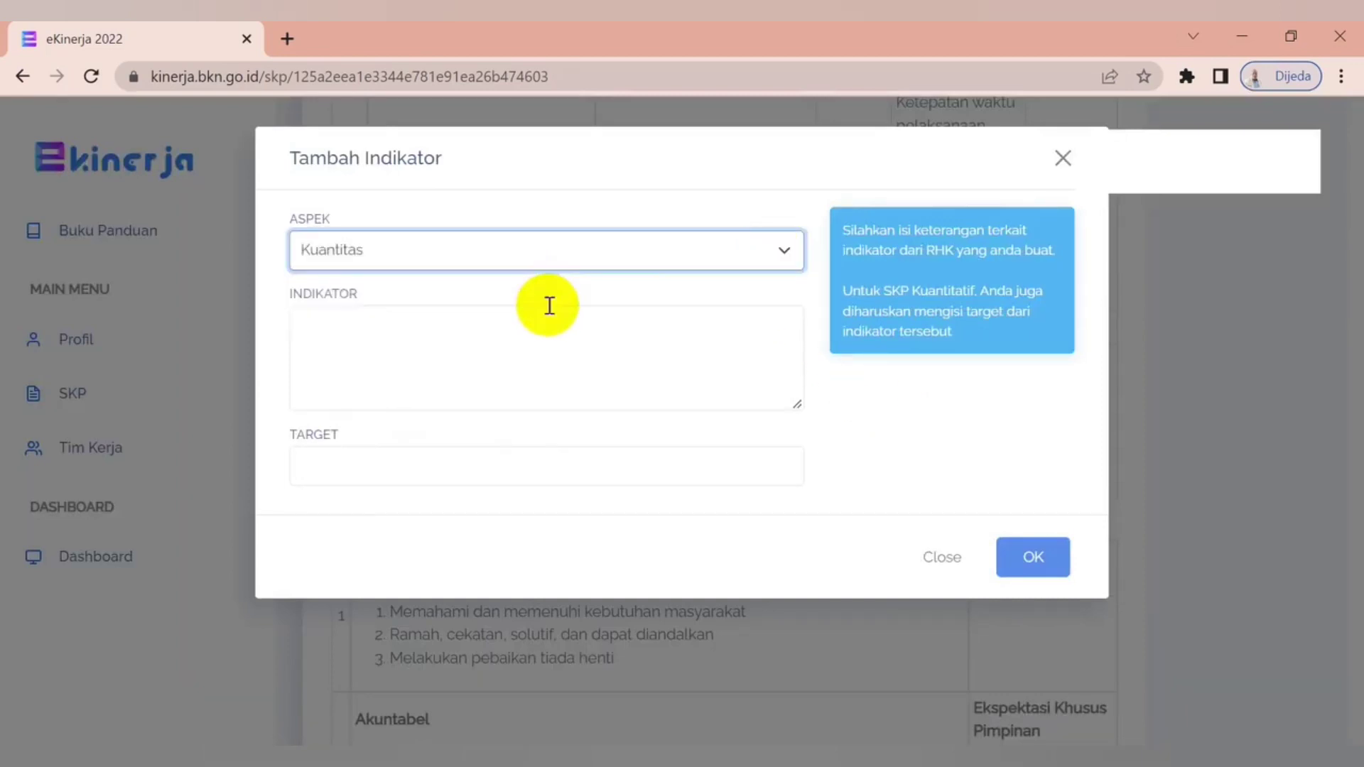
left_click(501, 354)
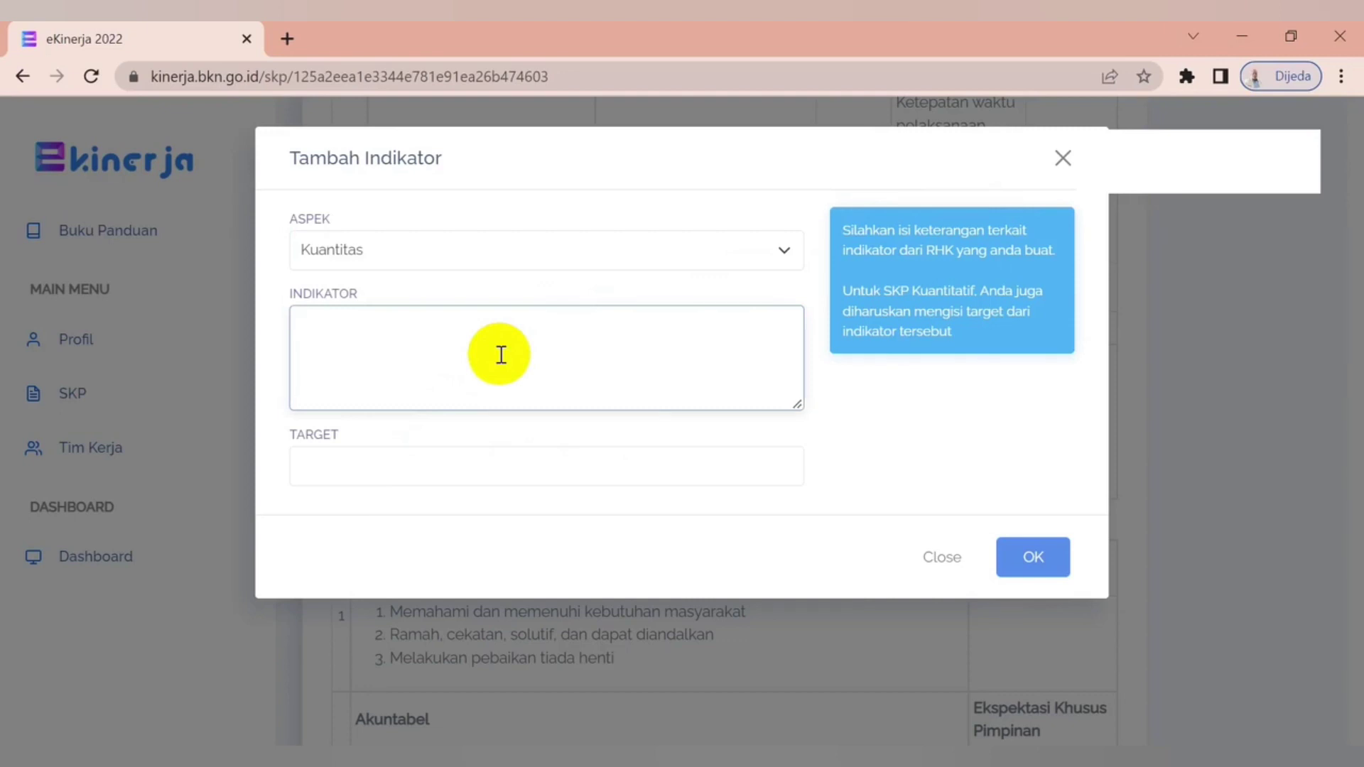
type("Terlaksananya di")
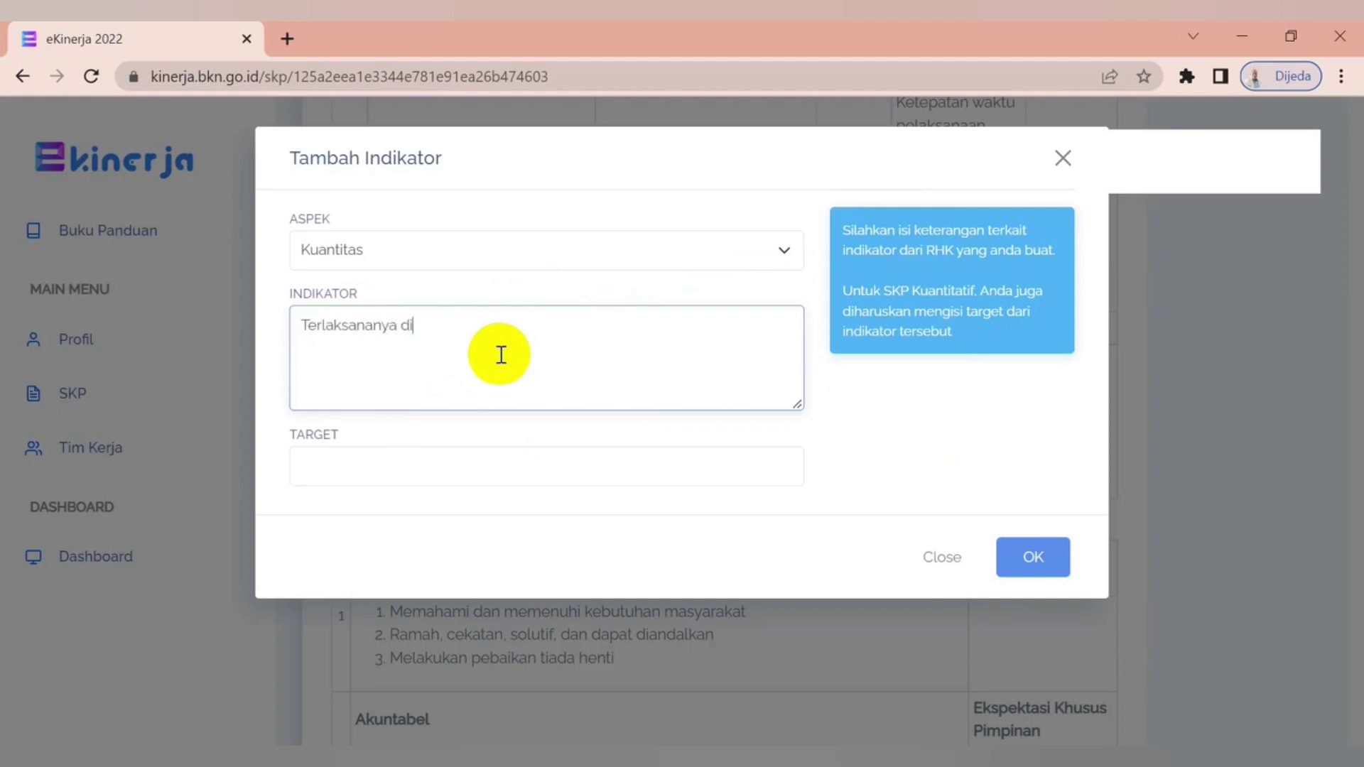
type("klat fungsional")
Step: Set the Kuantitas indicator's Target to "1 sertifikat" and save the indicator
left_click(438, 465)
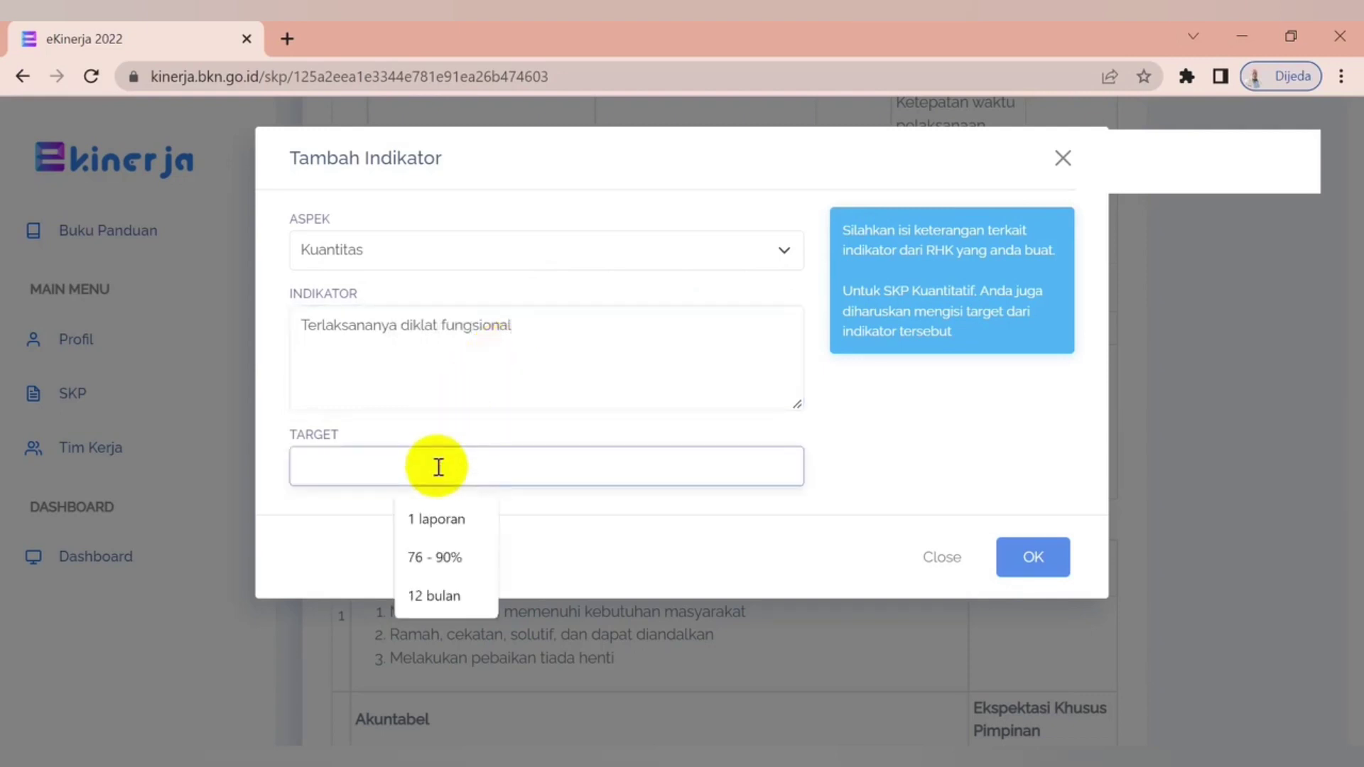
type("1 serti")
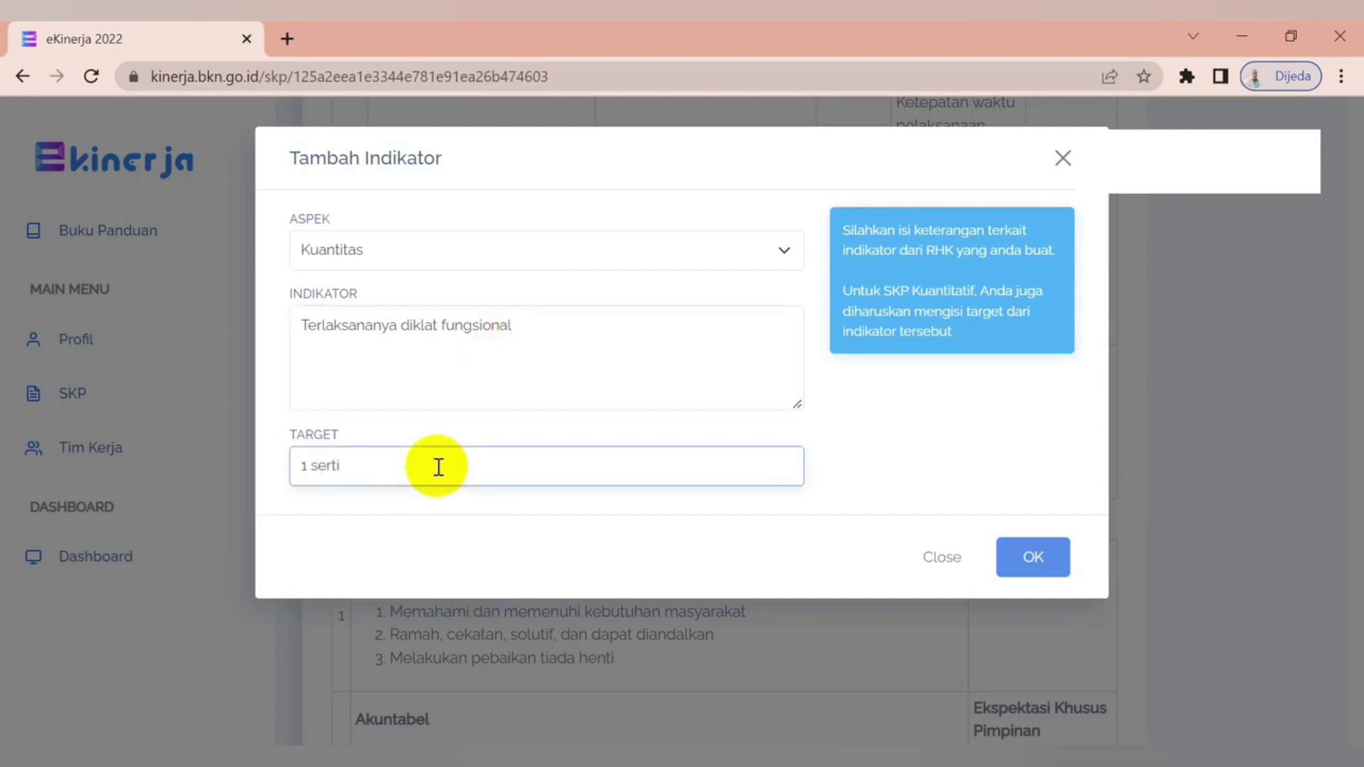
type("fikat")
left_click(1027, 558)
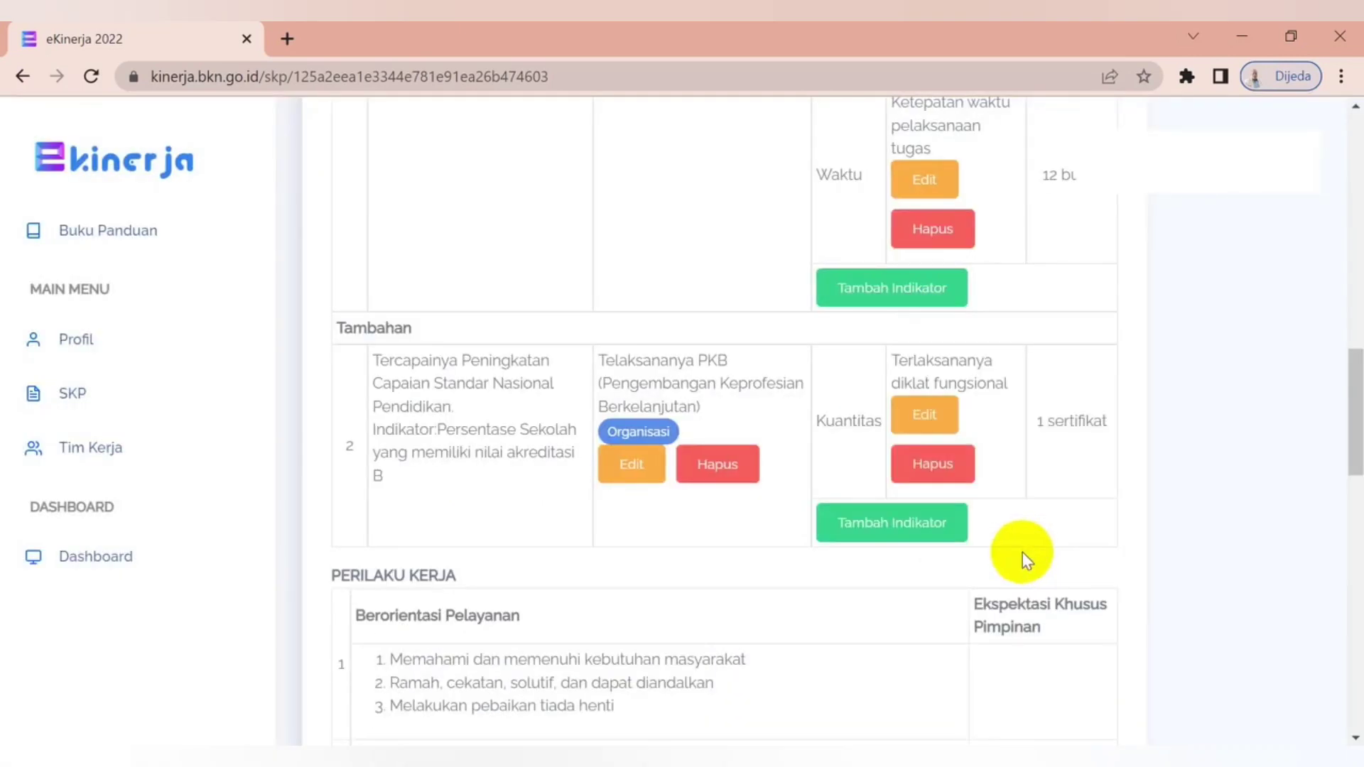
Step: Start a second indicator for the Tambahan RHK with Aspek Waktu and the Indikator text "Ketepatan waktu pencapaian PKB"
left_click(911, 527)
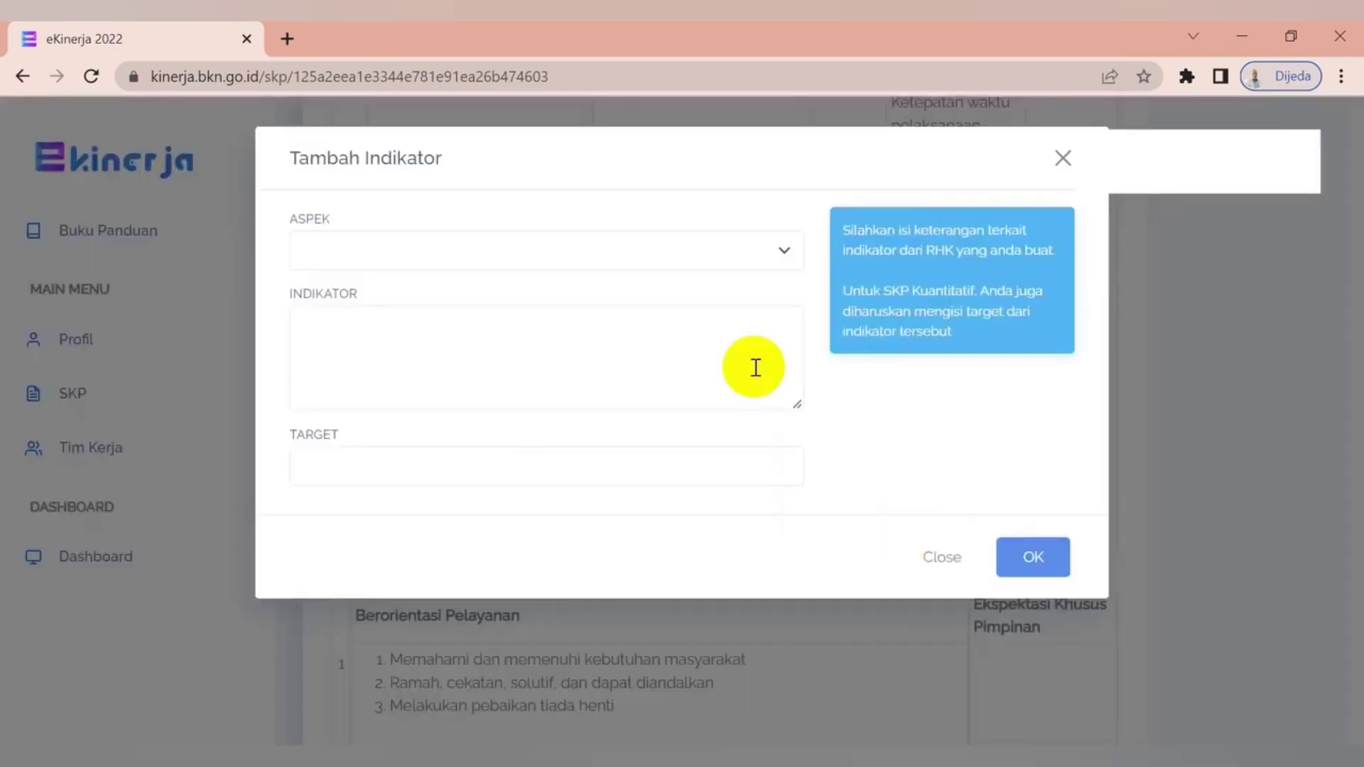
left_click(784, 250)
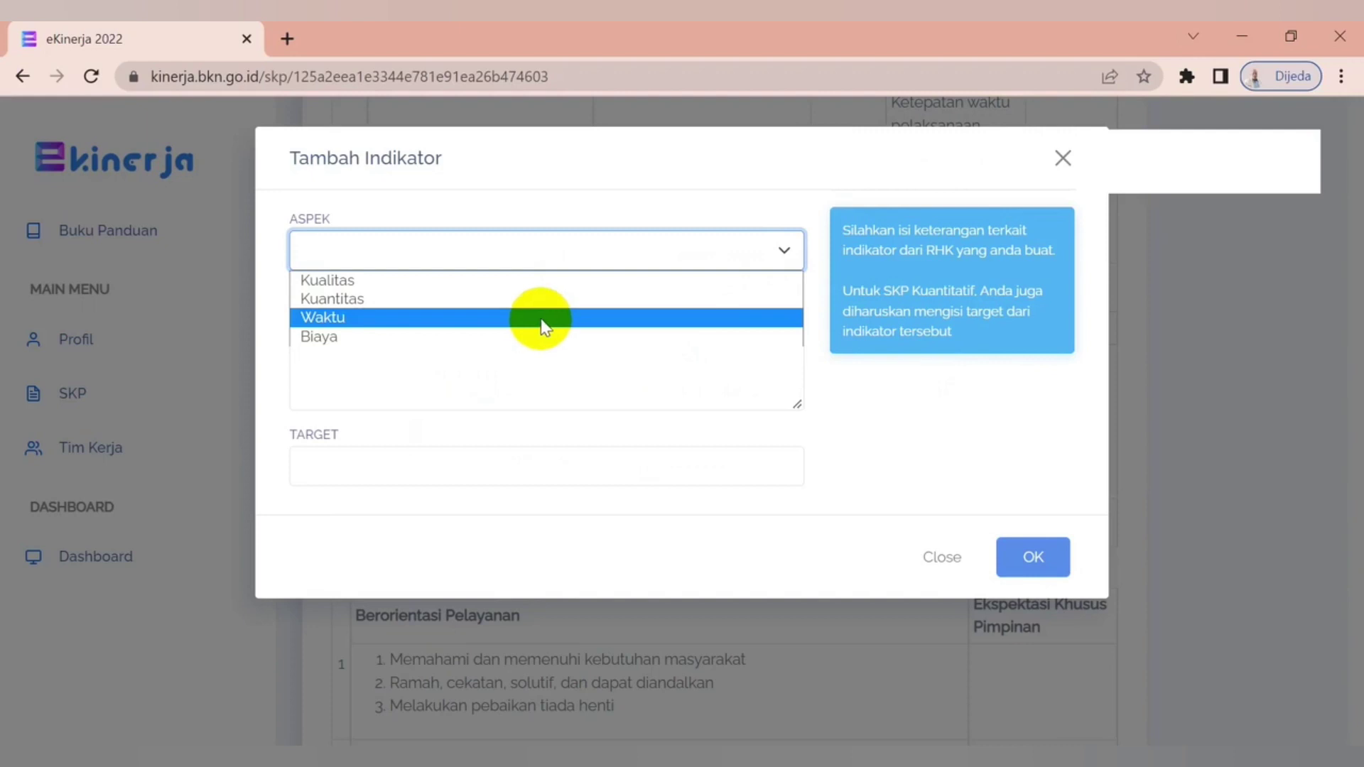
left_click(541, 323)
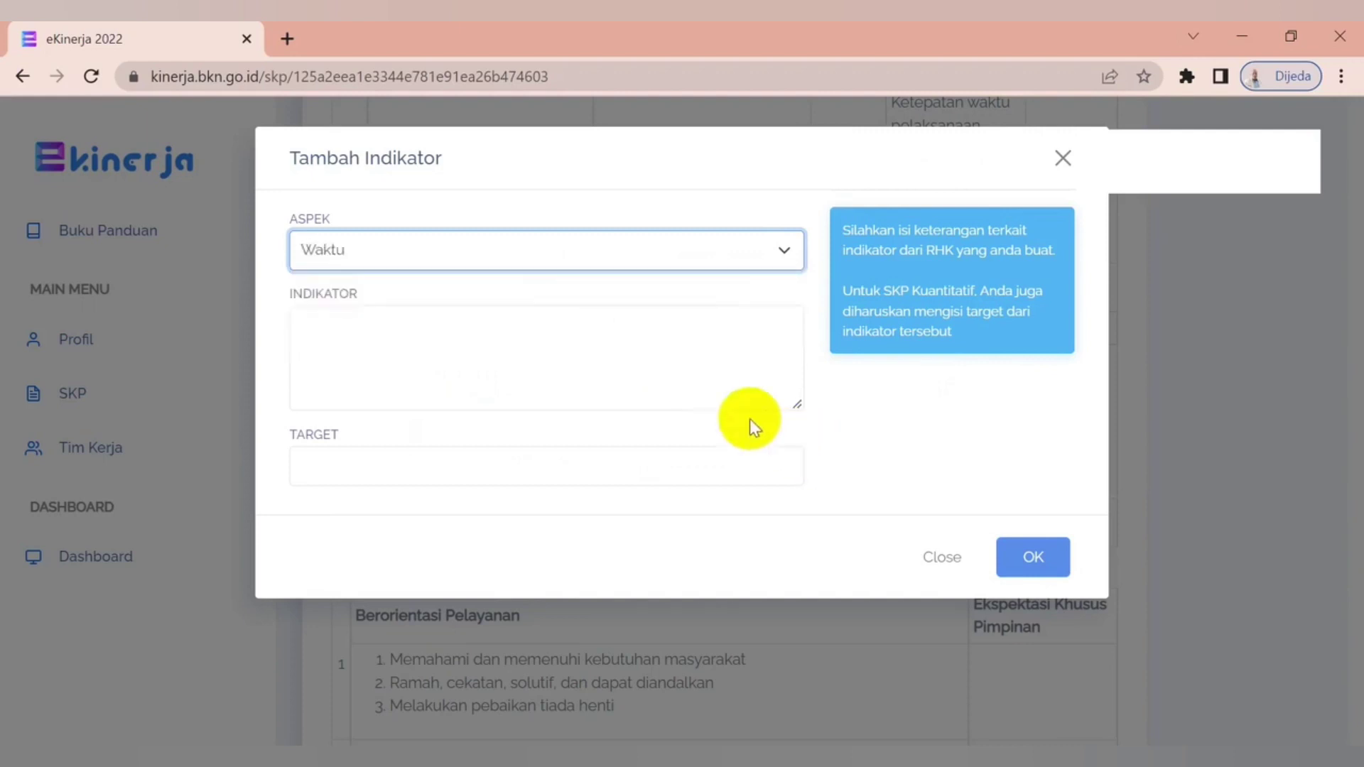
left_click(683, 360)
type("Ke")
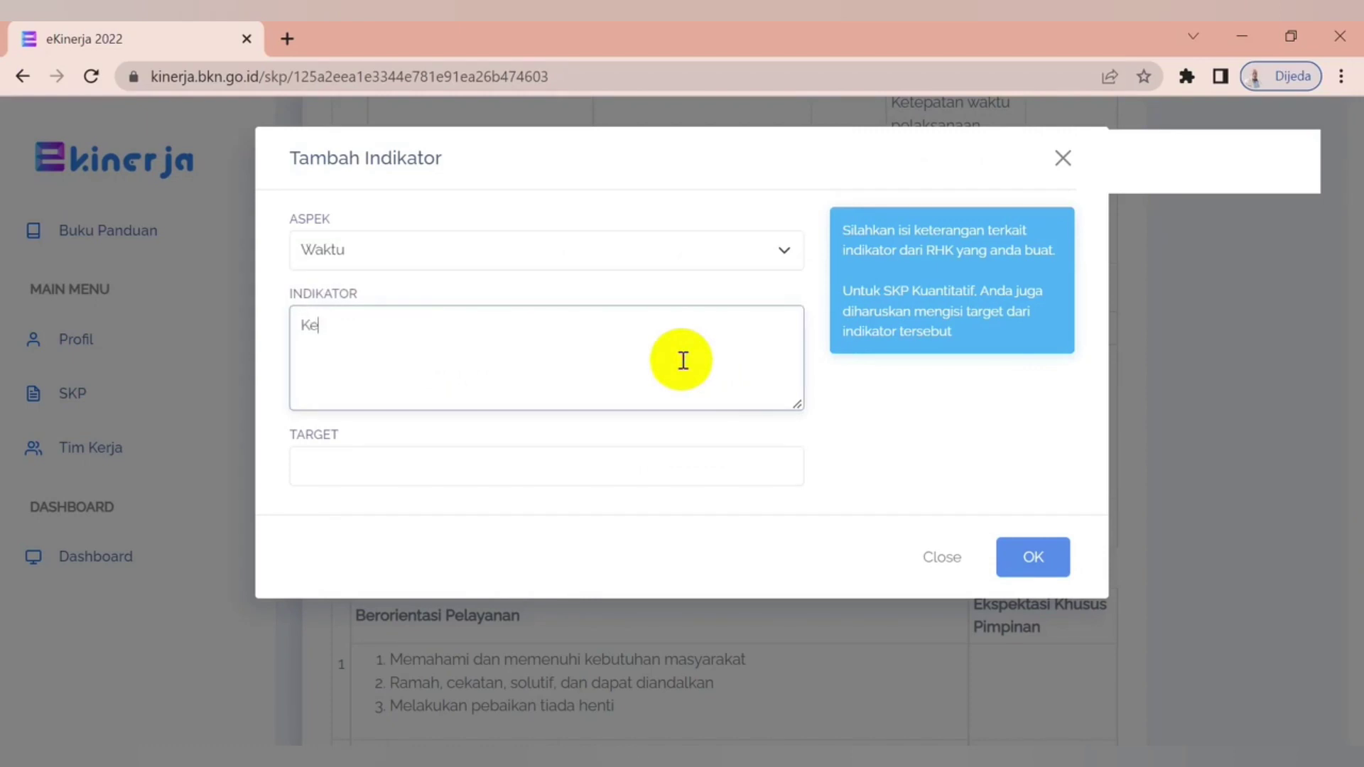
type("tepatan waktu pe")
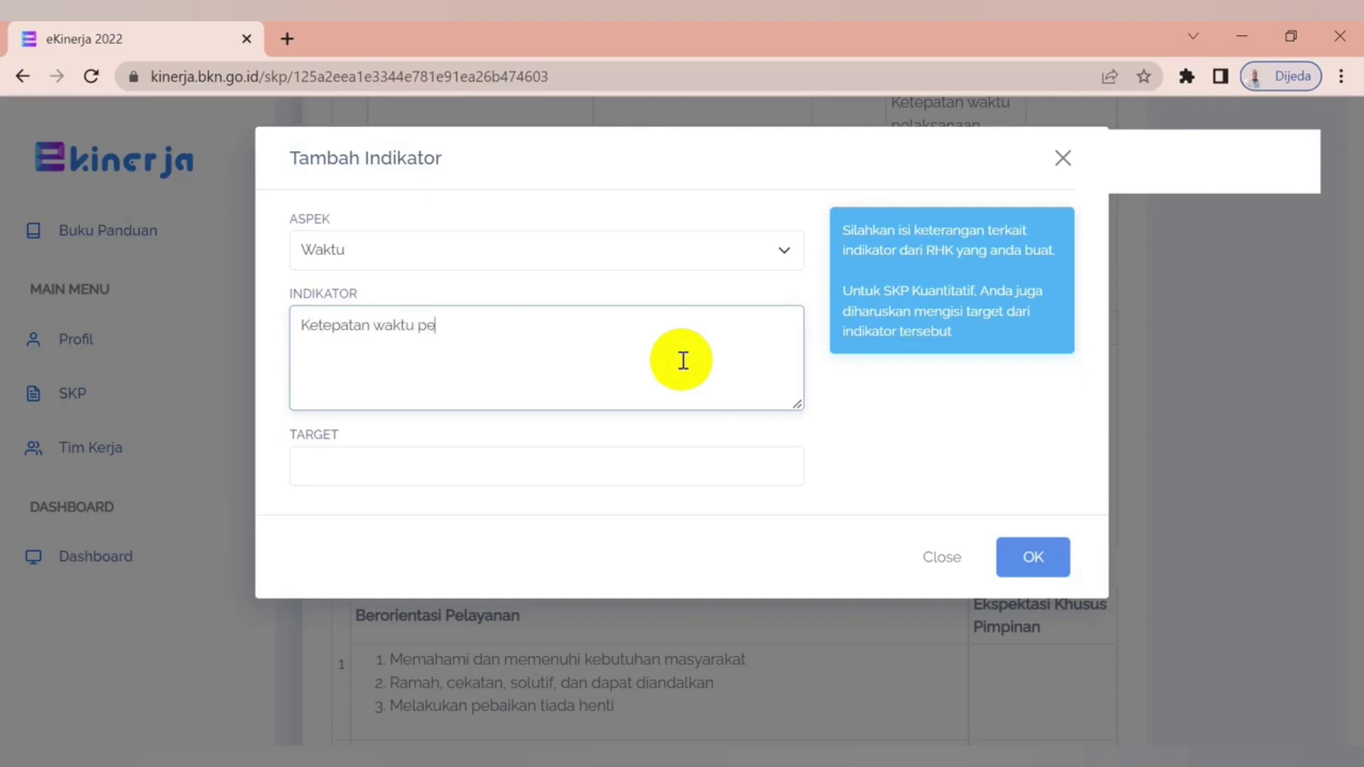
type("ncapaian PKB")
Step: Set the Target of the Tambahan RHK's Waktu indicator to "12 bulan" and save it
left_click(494, 459)
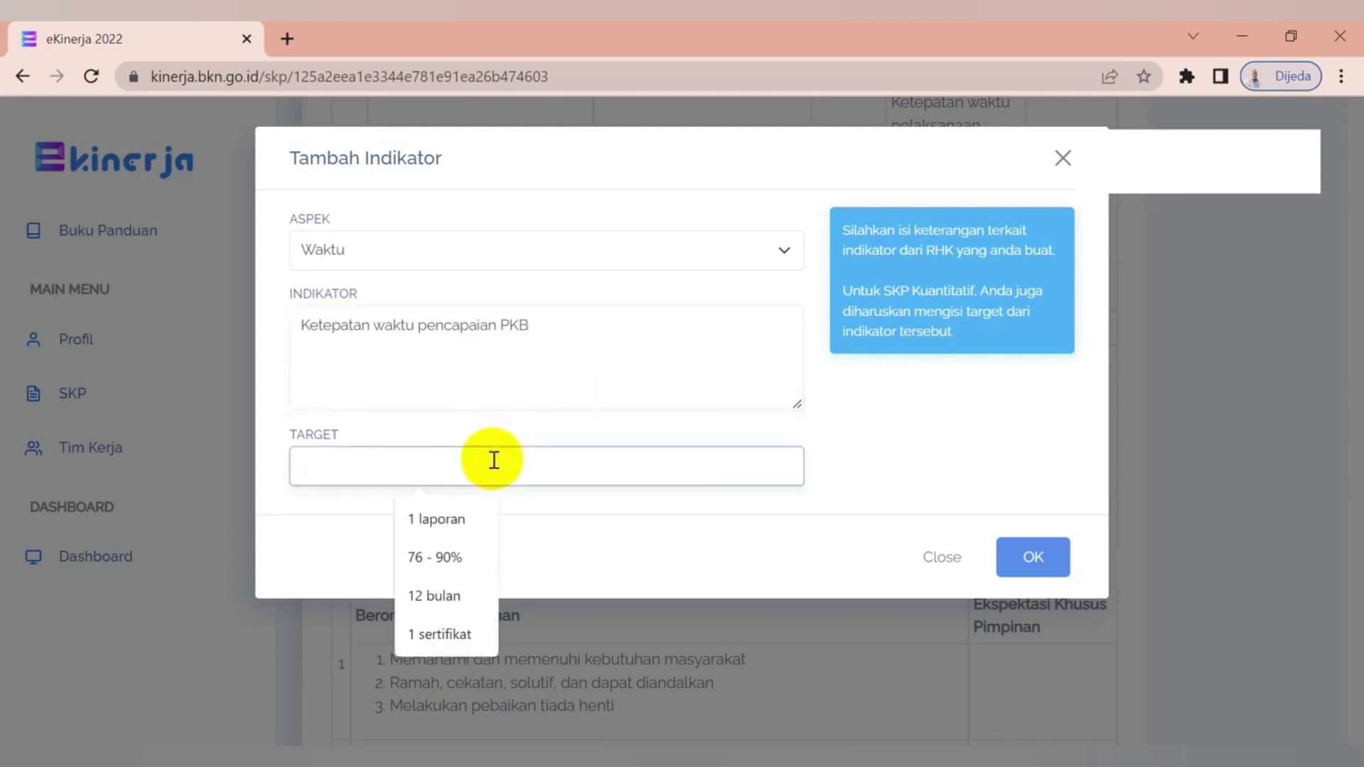
type("12 bulan")
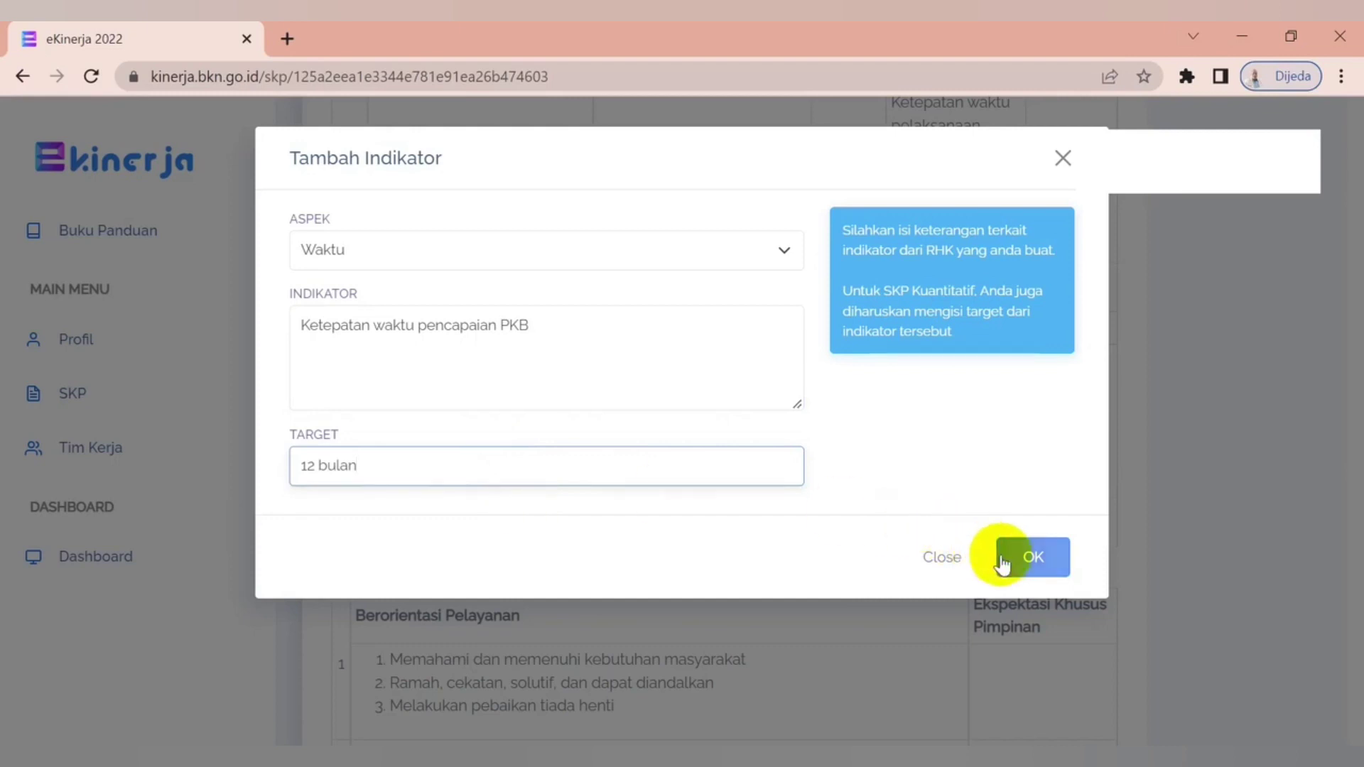
left_click(1030, 561)
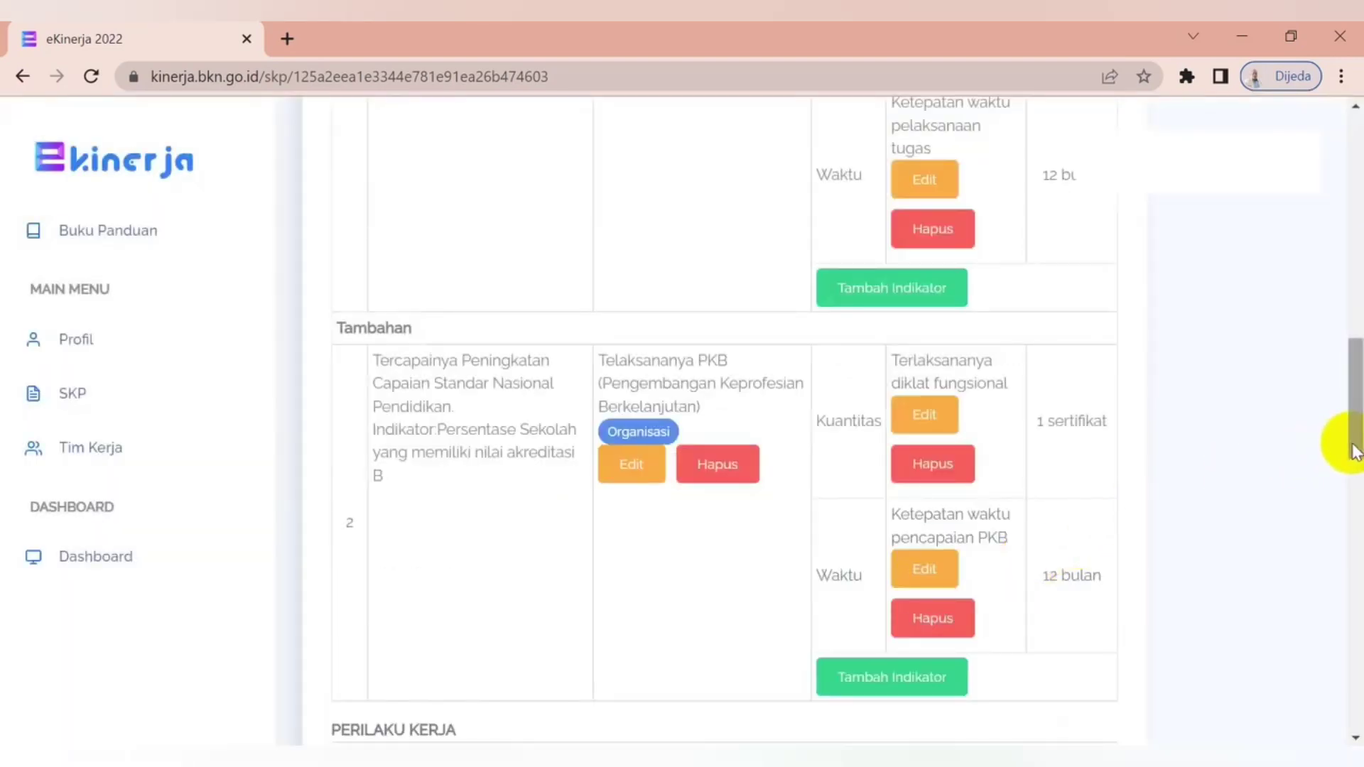
Step: Review the Utama and Tambahan RHK entries with their indicators and targets in the Hasil Kerja table
left_click_drag(1356, 448, 1349, 341)
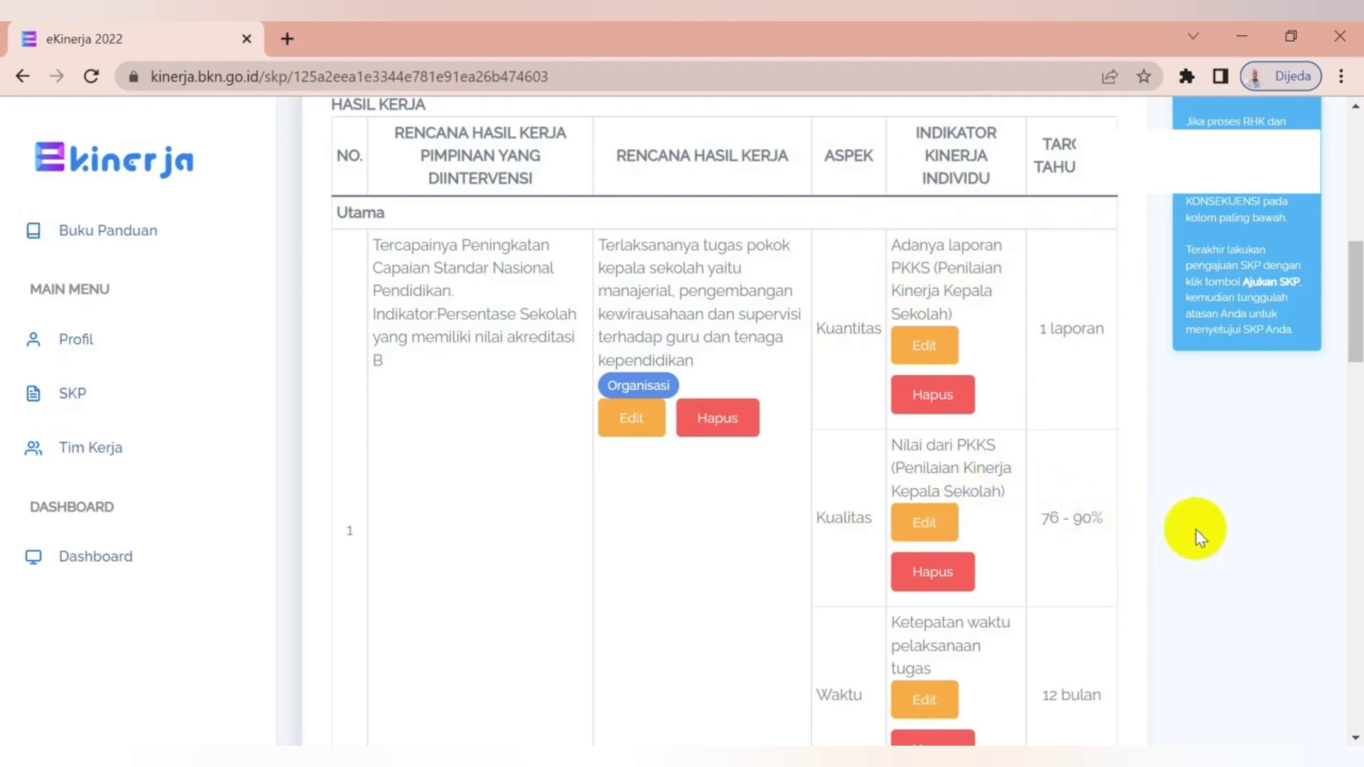
scroll(1195, 530, "down", 2)
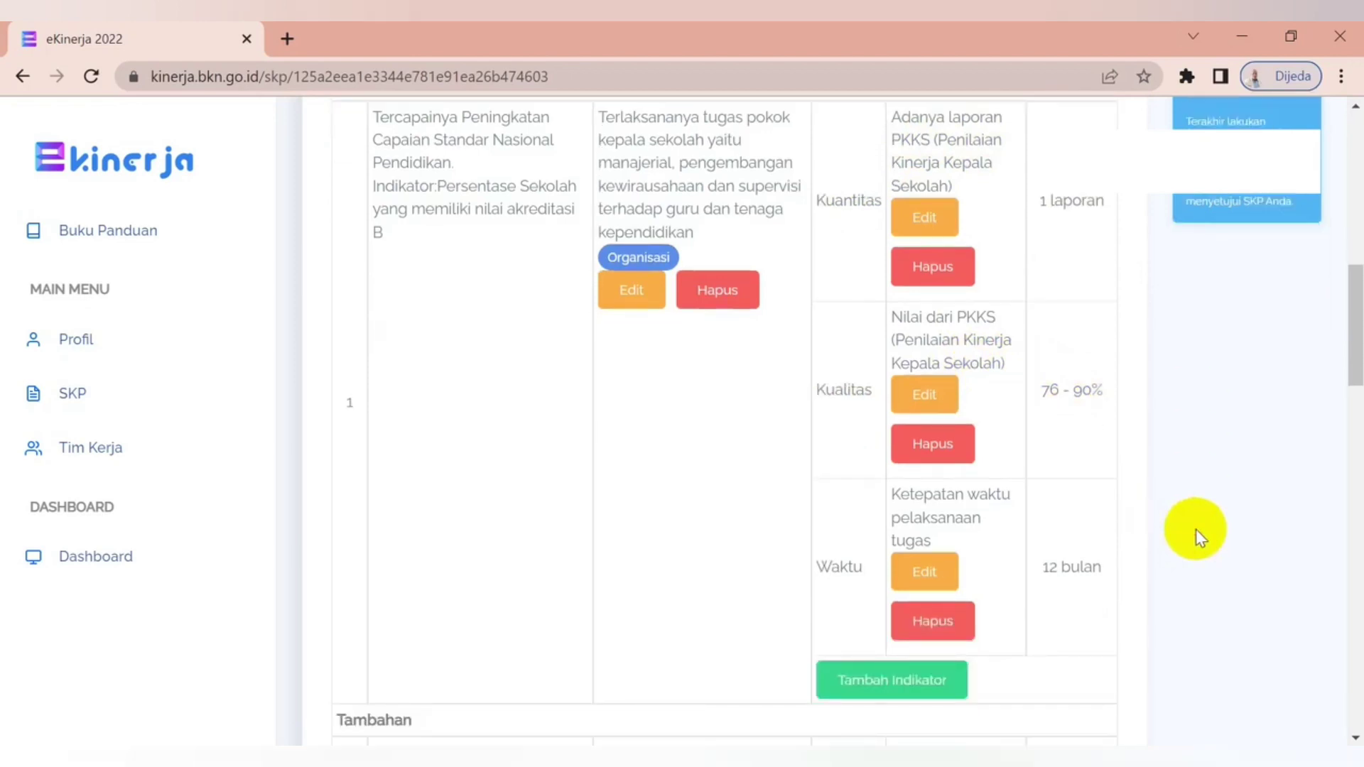
scroll(1193, 564, "down", 5)
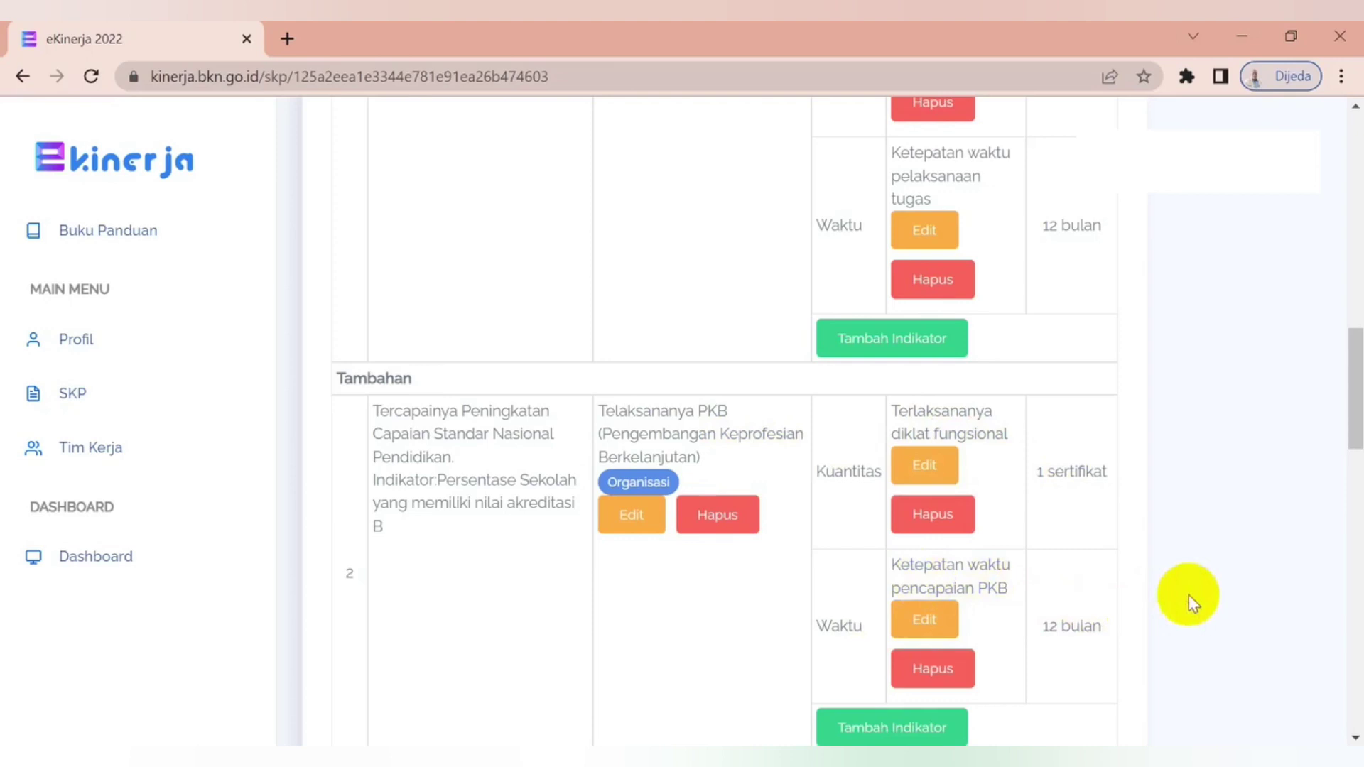
scroll(1187, 595, "down", 1)
scroll(1188, 595, "up", 2)
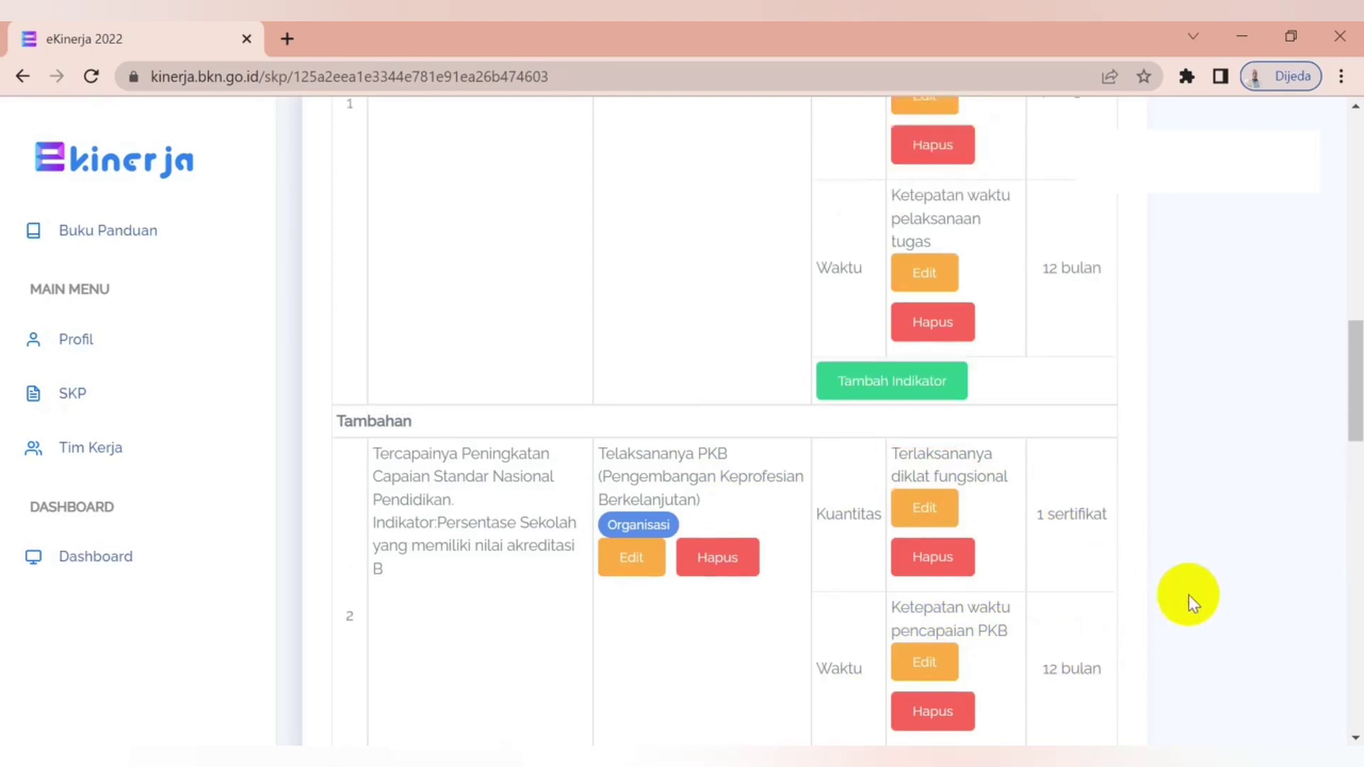
Step: Submit the draft SKP to the superior for review and confirm the submission
scroll(1188, 595, "up", 12)
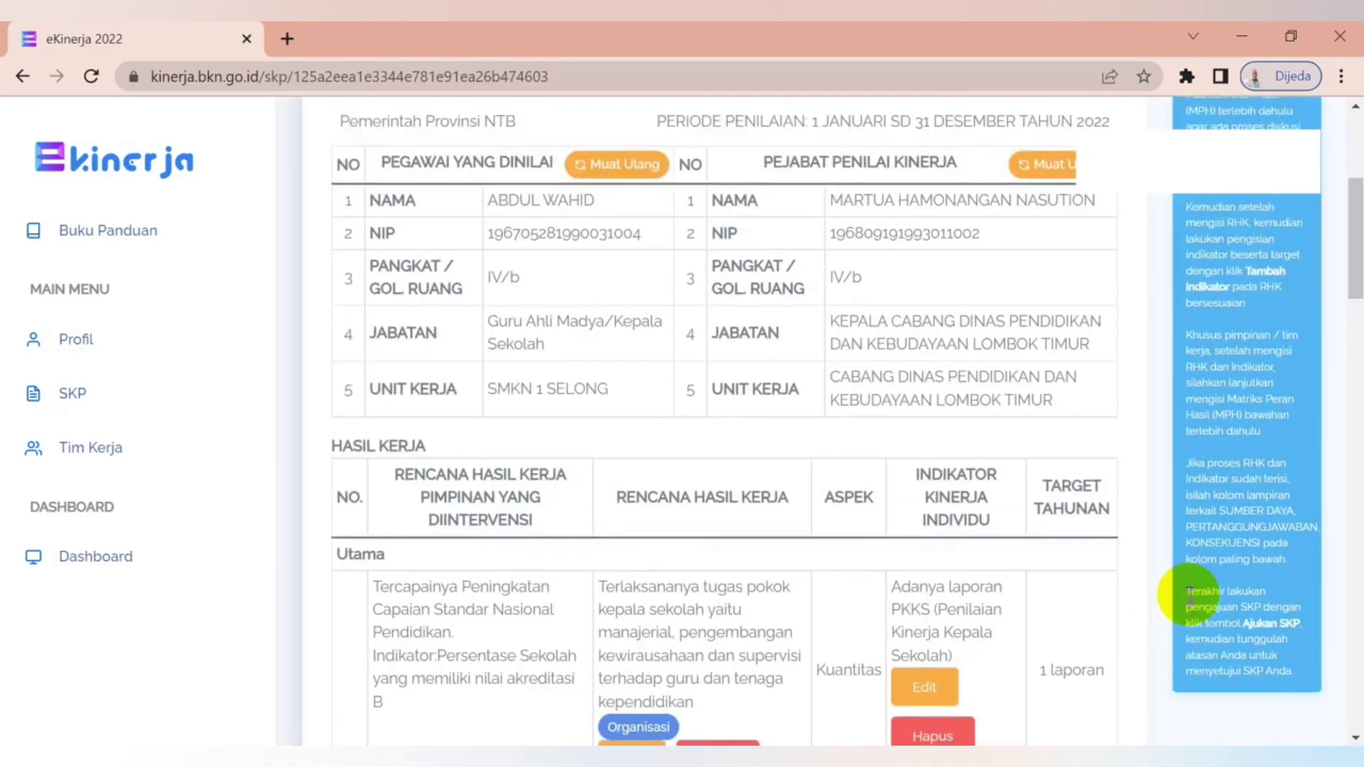
scroll(1188, 594, "up", 4)
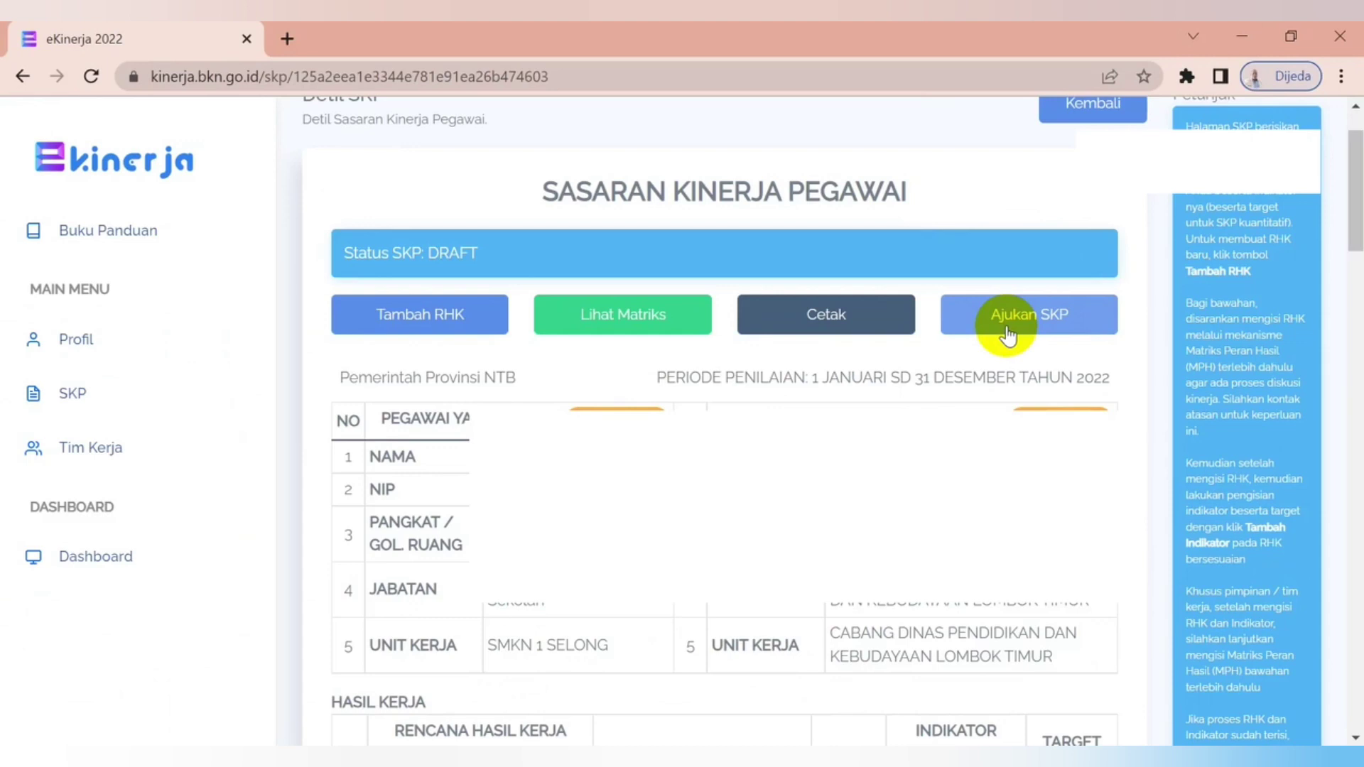
scroll(1007, 334, "up", 1)
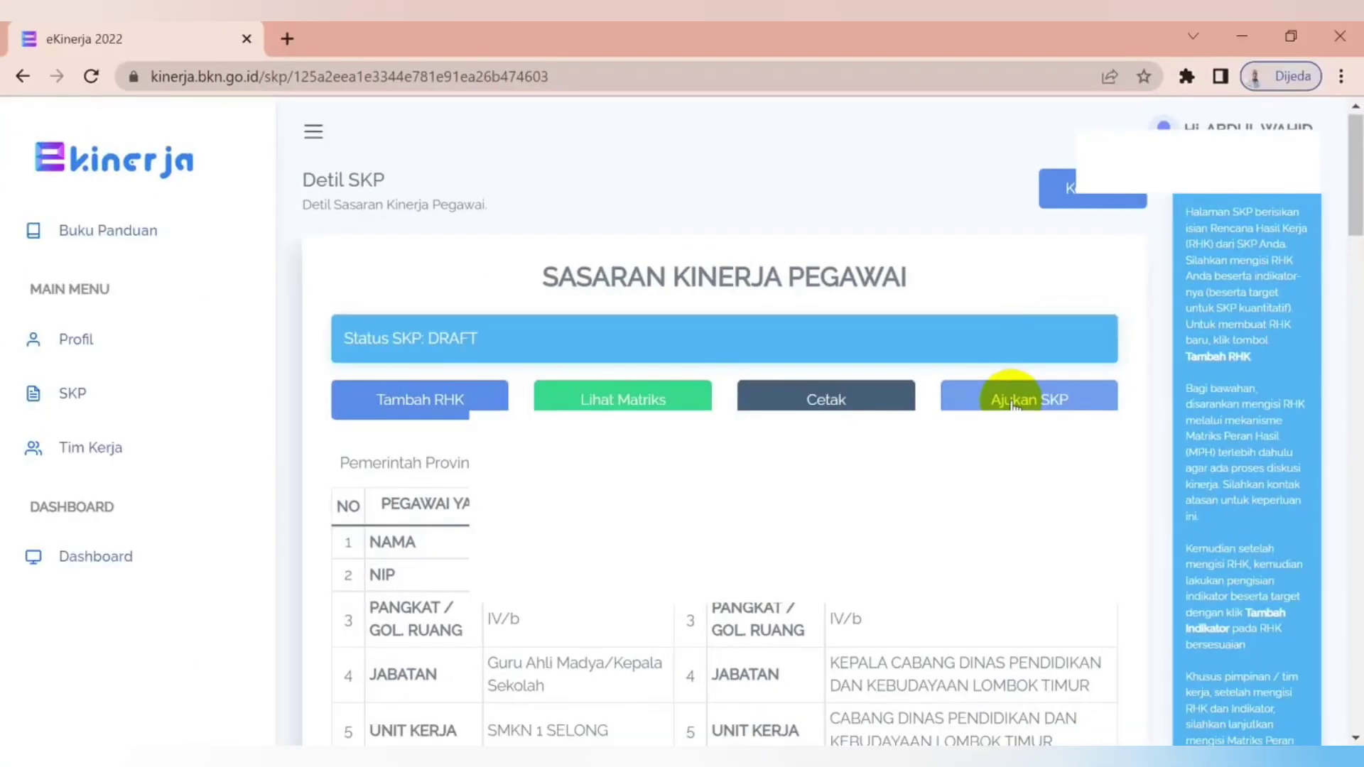
left_click(1012, 401)
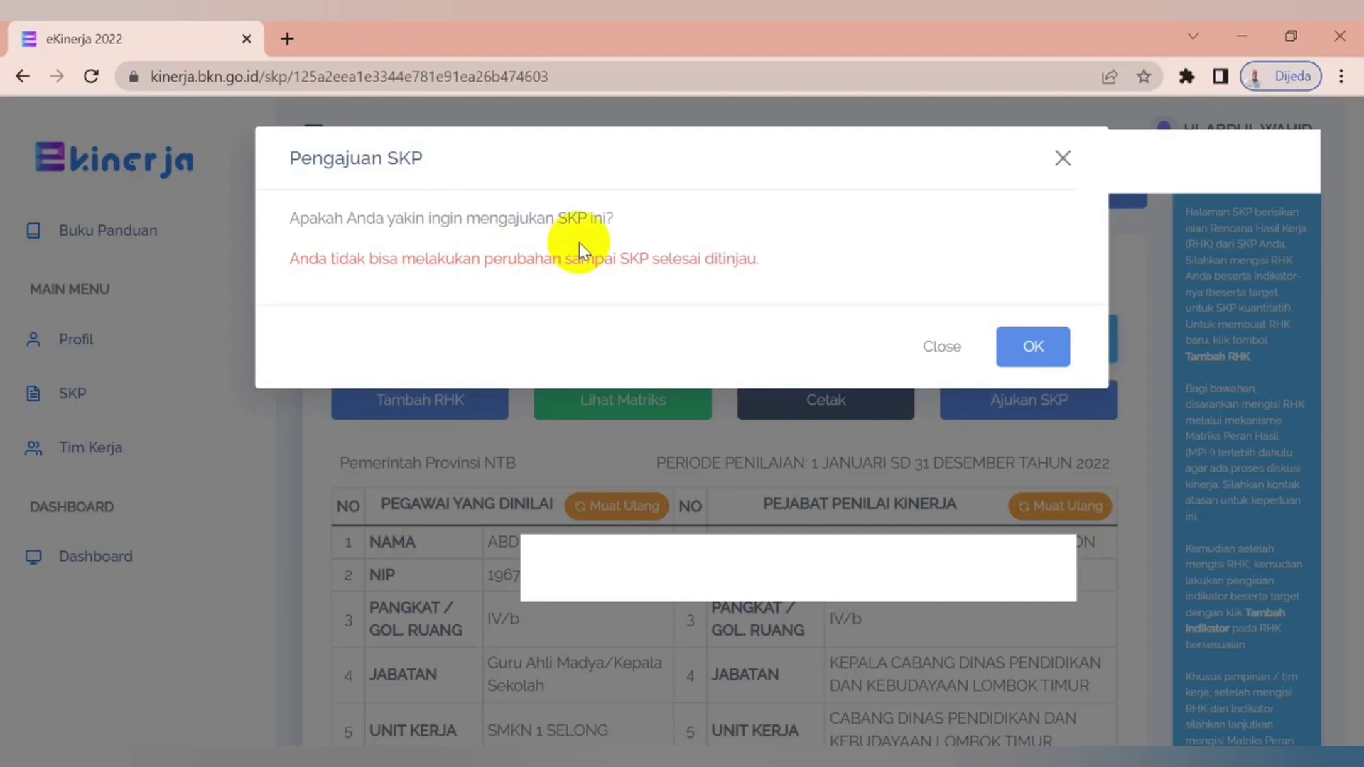
left_click(1025, 351)
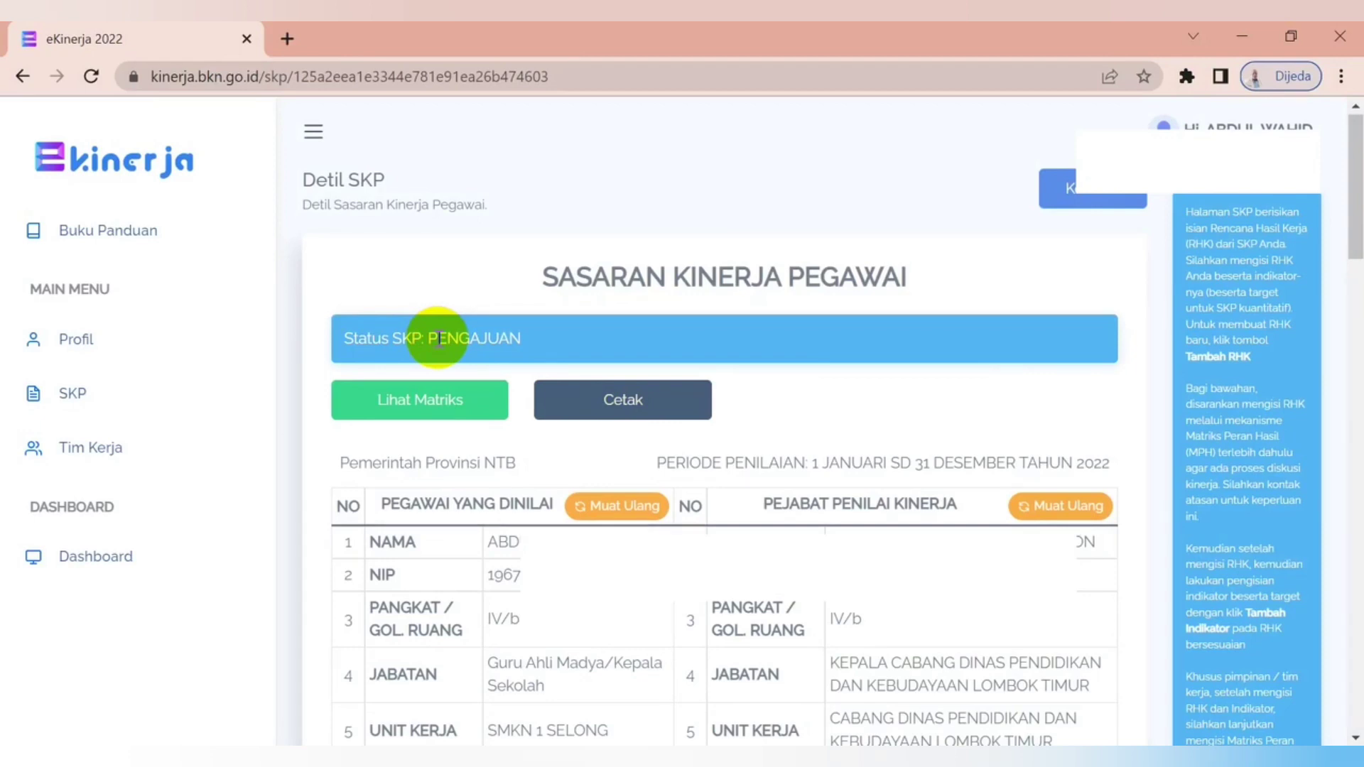
Step: Generate the printable Rencana SKP with the preset date and location, leaving both signature anchors empty, and view the document
left_click(608, 408)
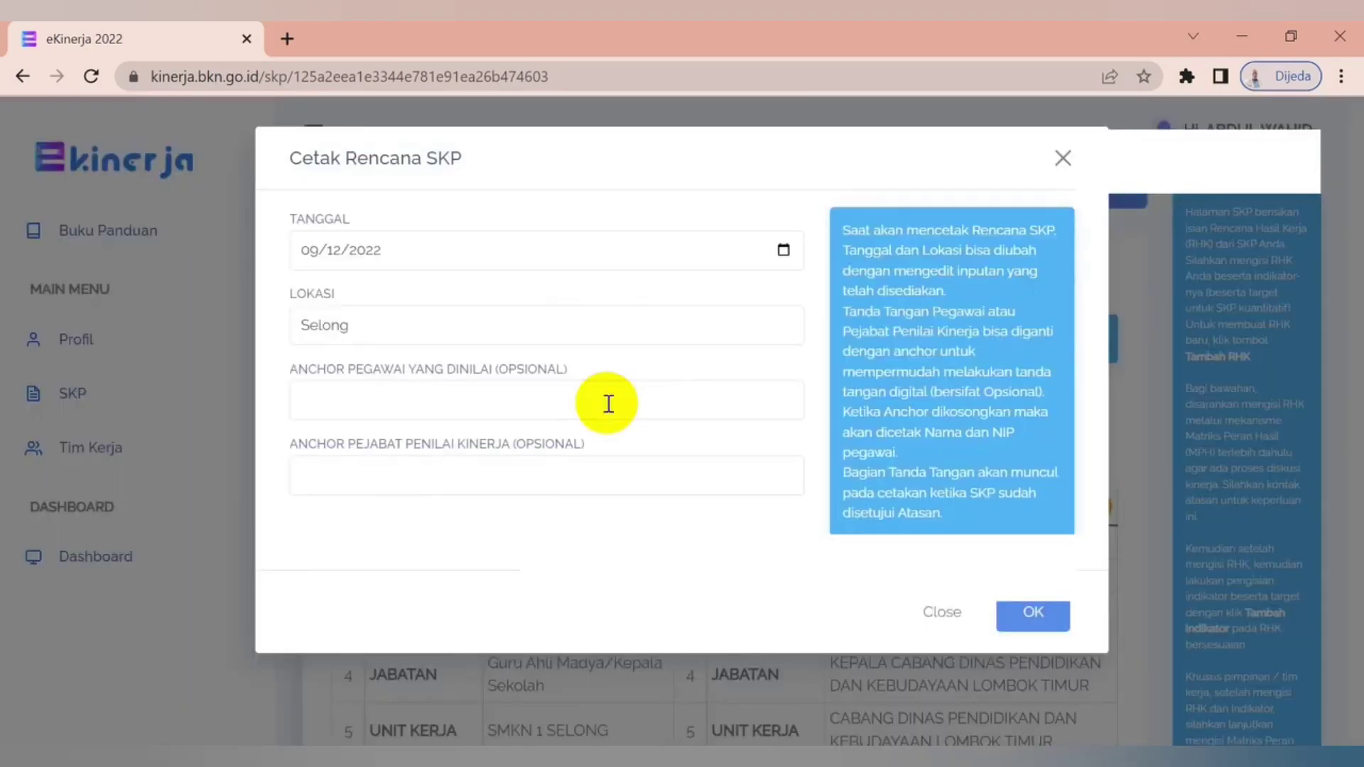
left_click(1025, 619)
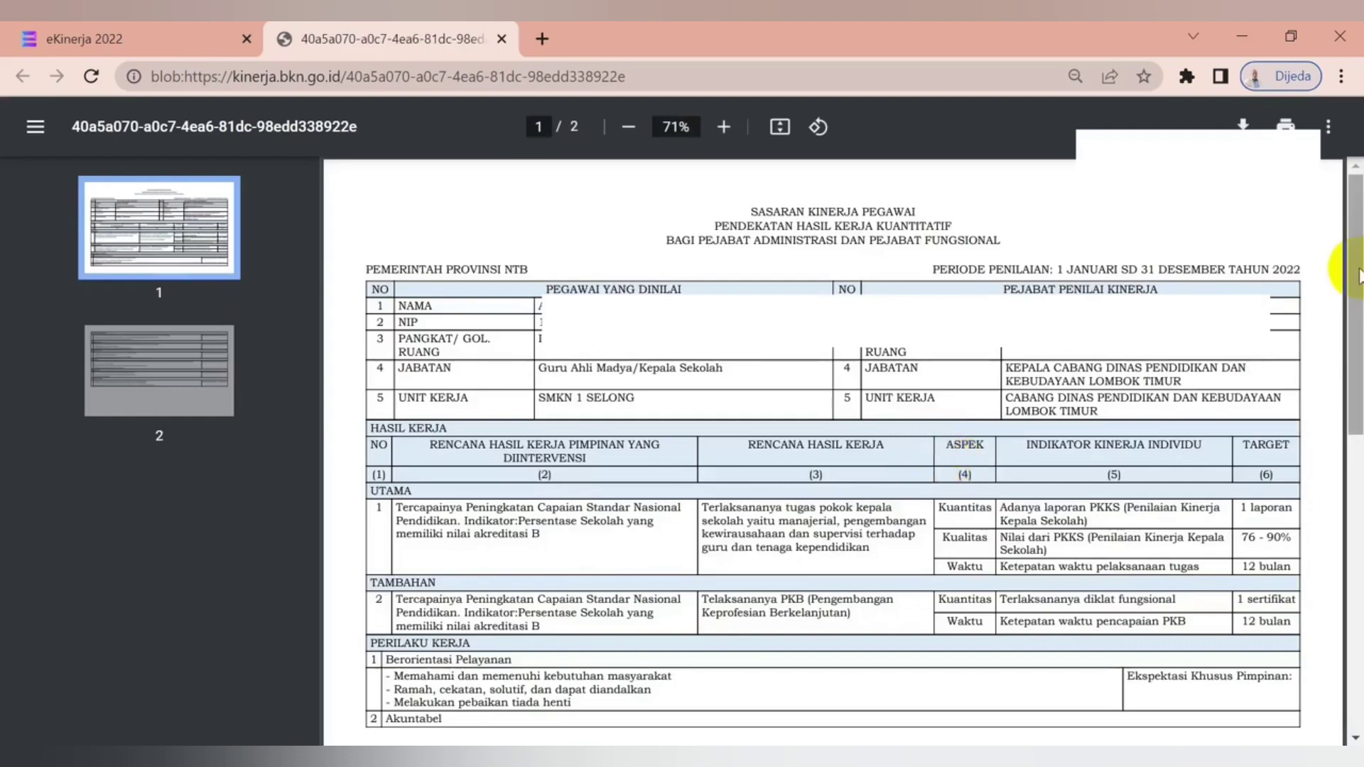
mouse_move(1354, 269)
left_mouse_down()
mouse_move(1357, 361)
mouse_move(1341, 304)
mouse_move(1357, 287)
left_mouse_up()
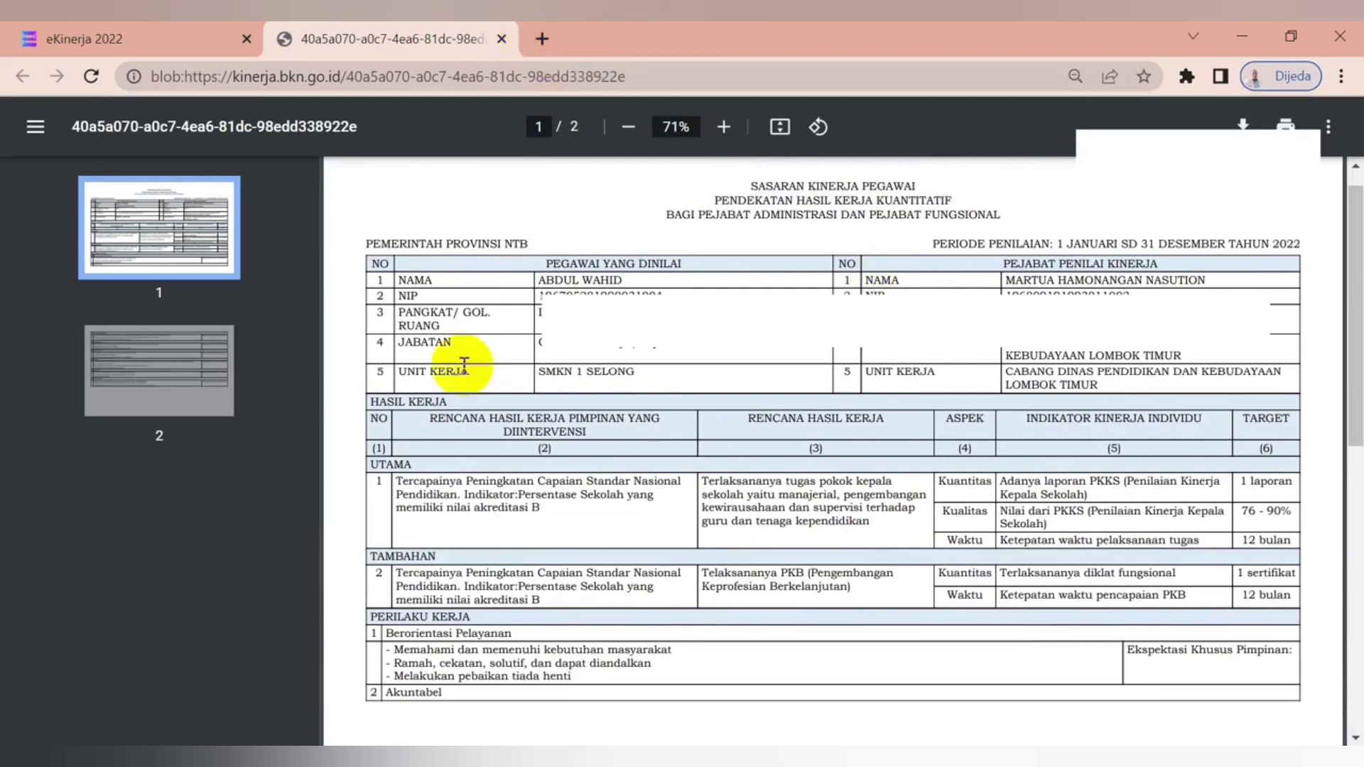